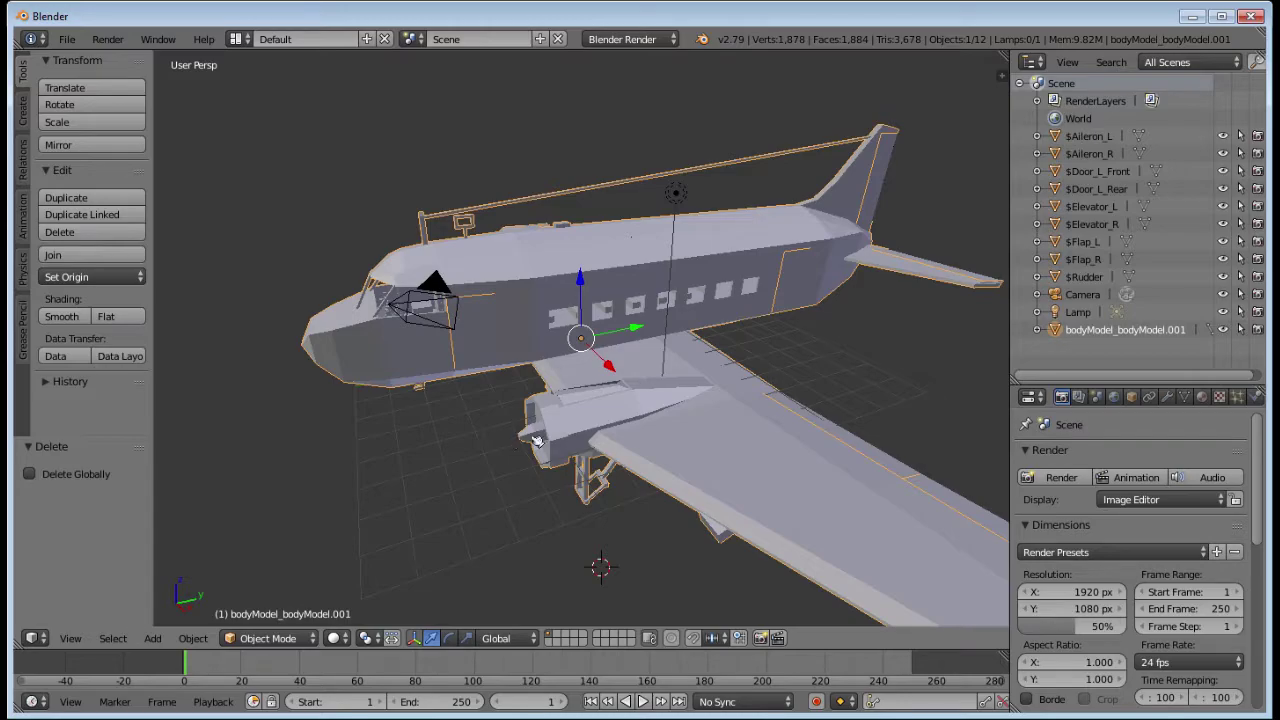
Step: Split the 3D view into two side-by-side views and orbit the right one
middle_drag(443, 451, 425, 487)
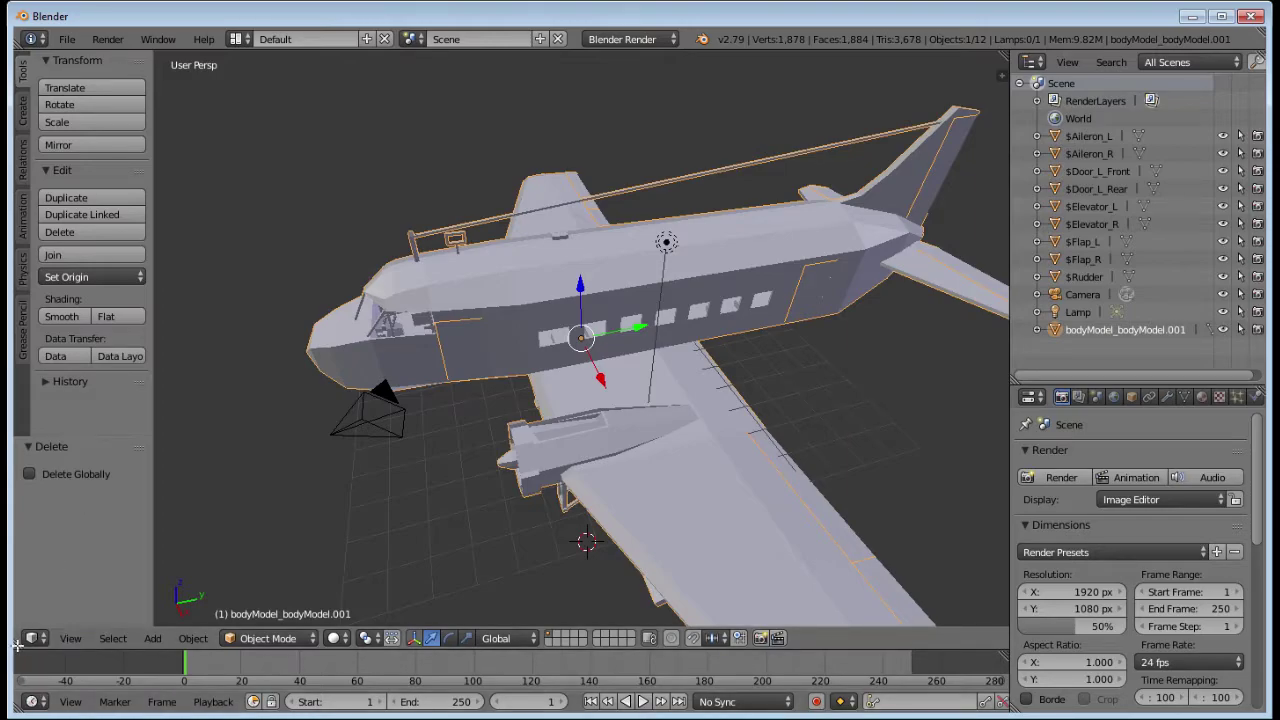
drag(16, 645, 497, 608)
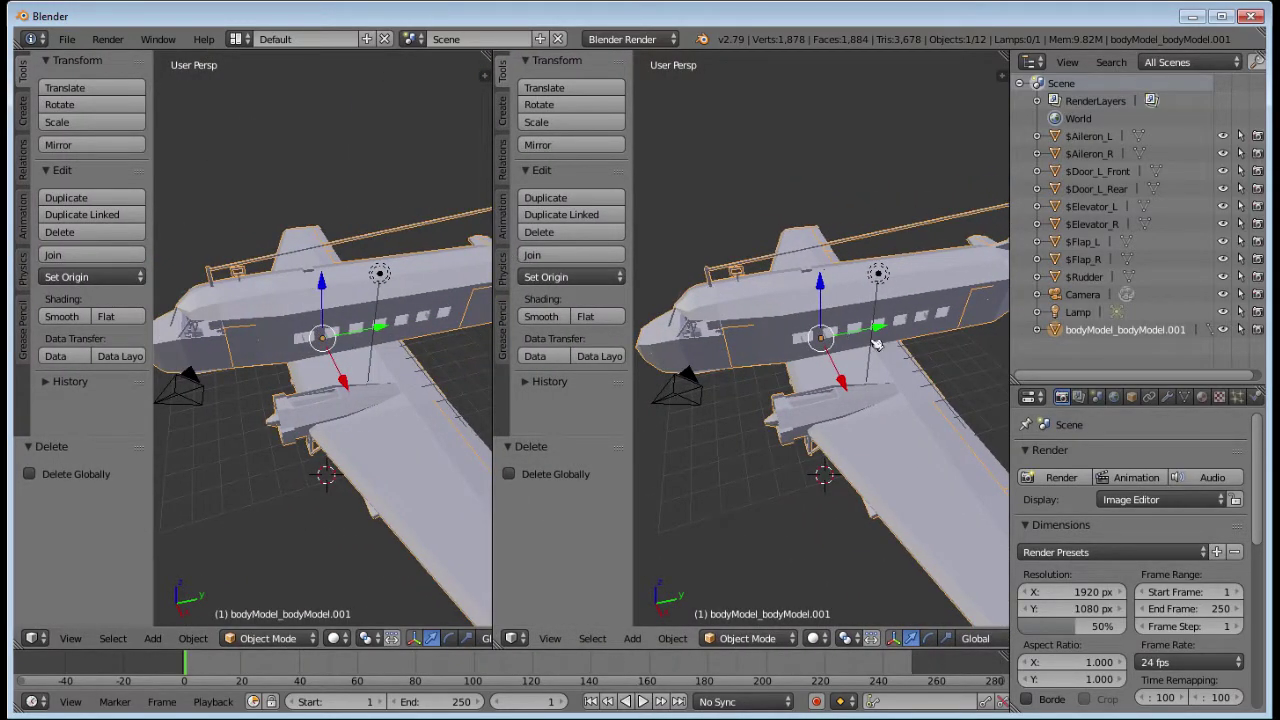
middle_drag(879, 424, 761, 424)
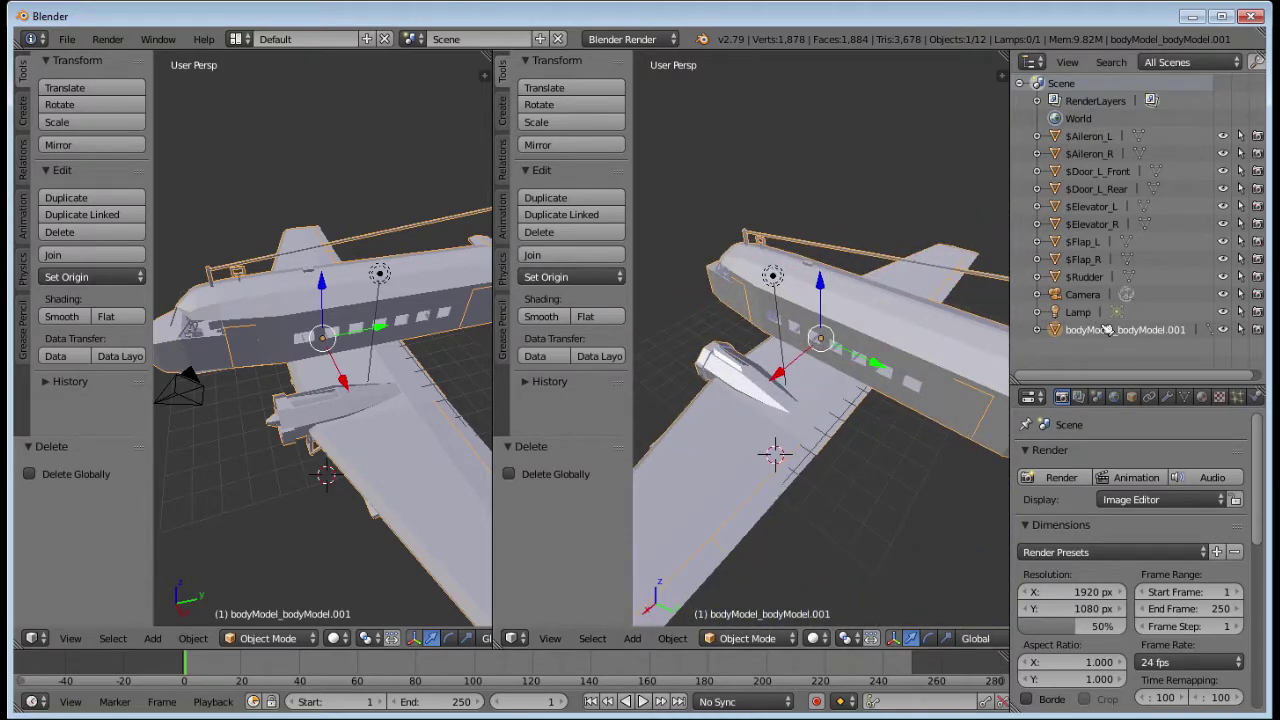
Step: Put the airplane body into Edit Mode and select the edge loop along the fuselage top
click(750, 642)
click(740, 596)
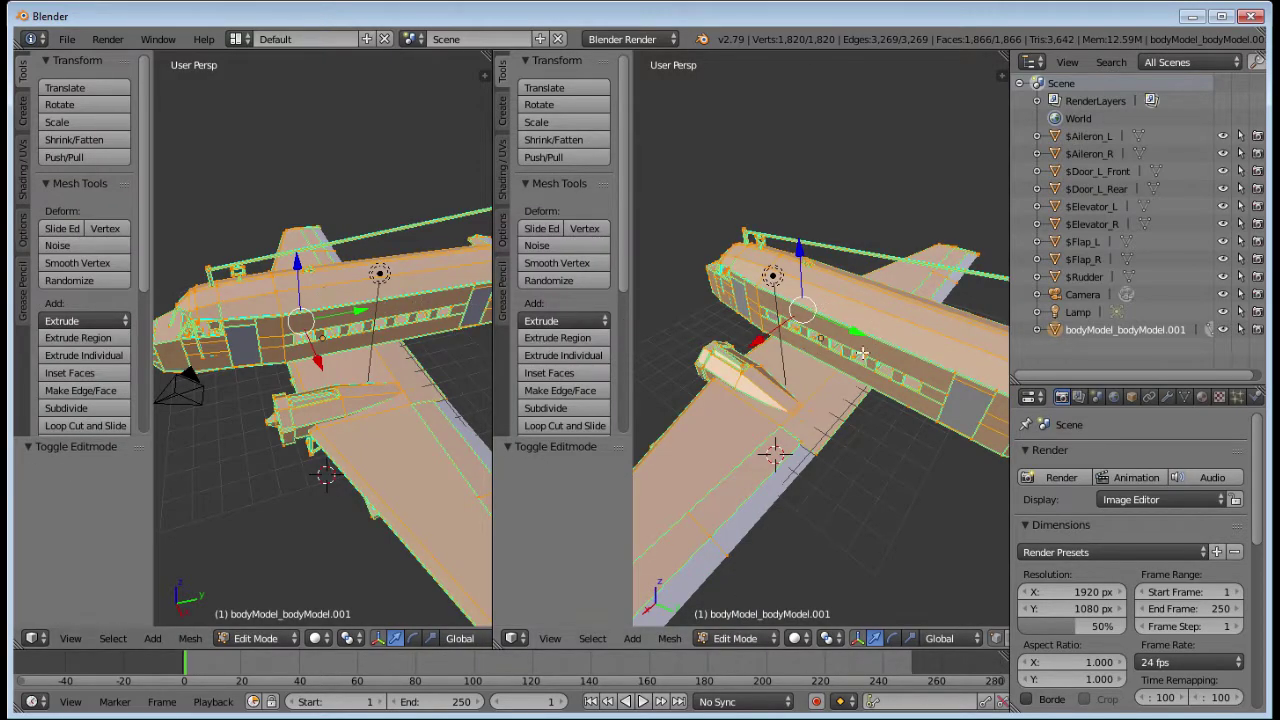
right_click(849, 318)
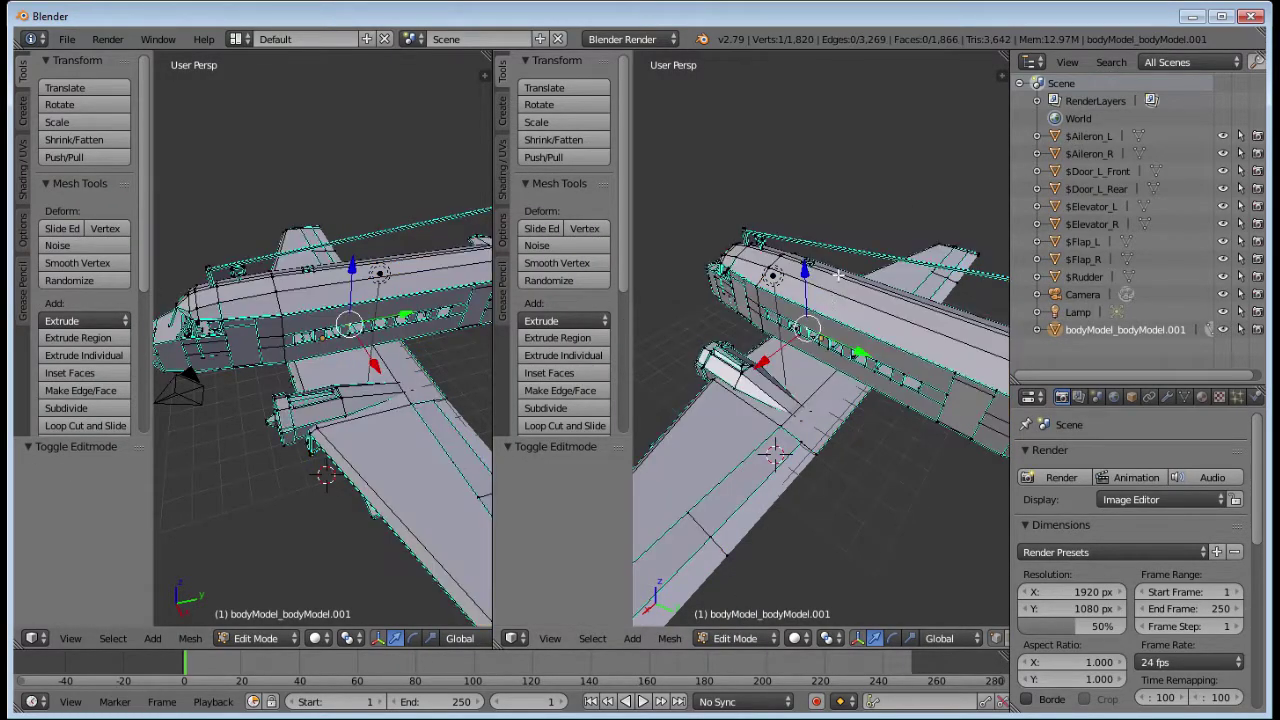
right_click(838, 280)
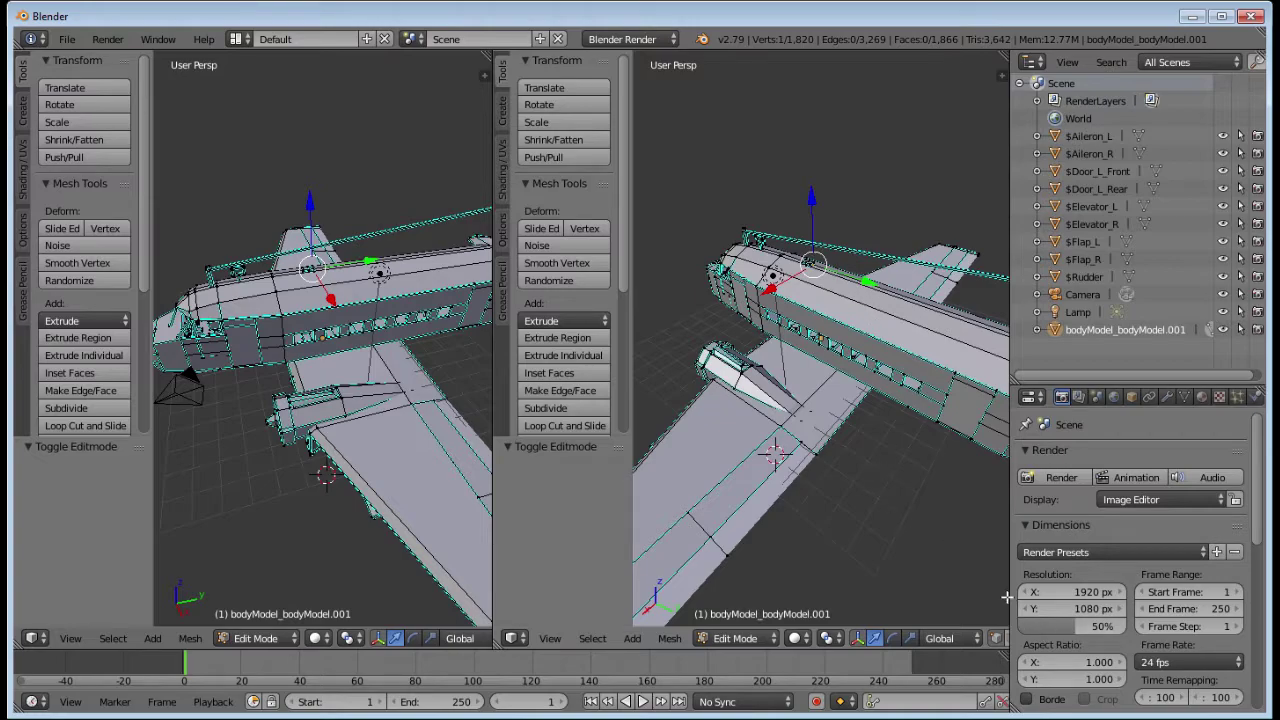
drag(1008, 594, 1038, 594)
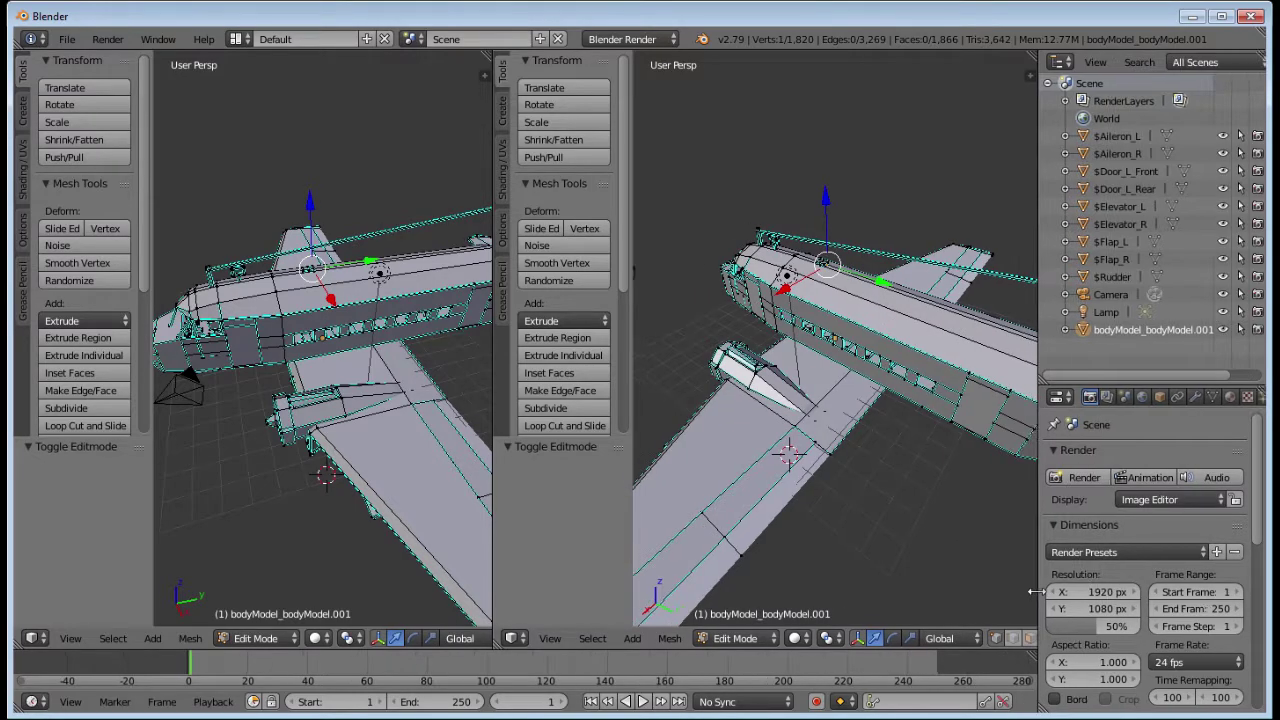
key(a)
alt+right_click(836, 322)
alt+right_click(858, 318)
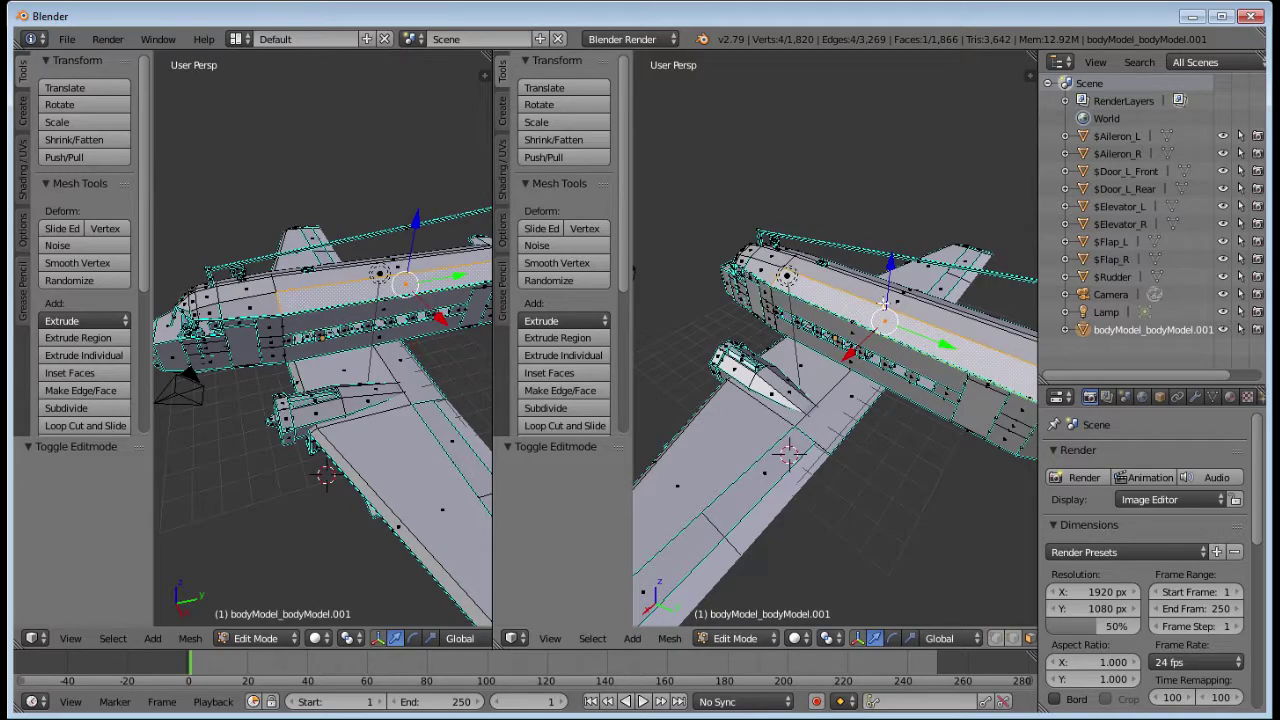
Step: Switch the left view to the UV/Image Editor and select another fuselage edge loop
click(41, 640)
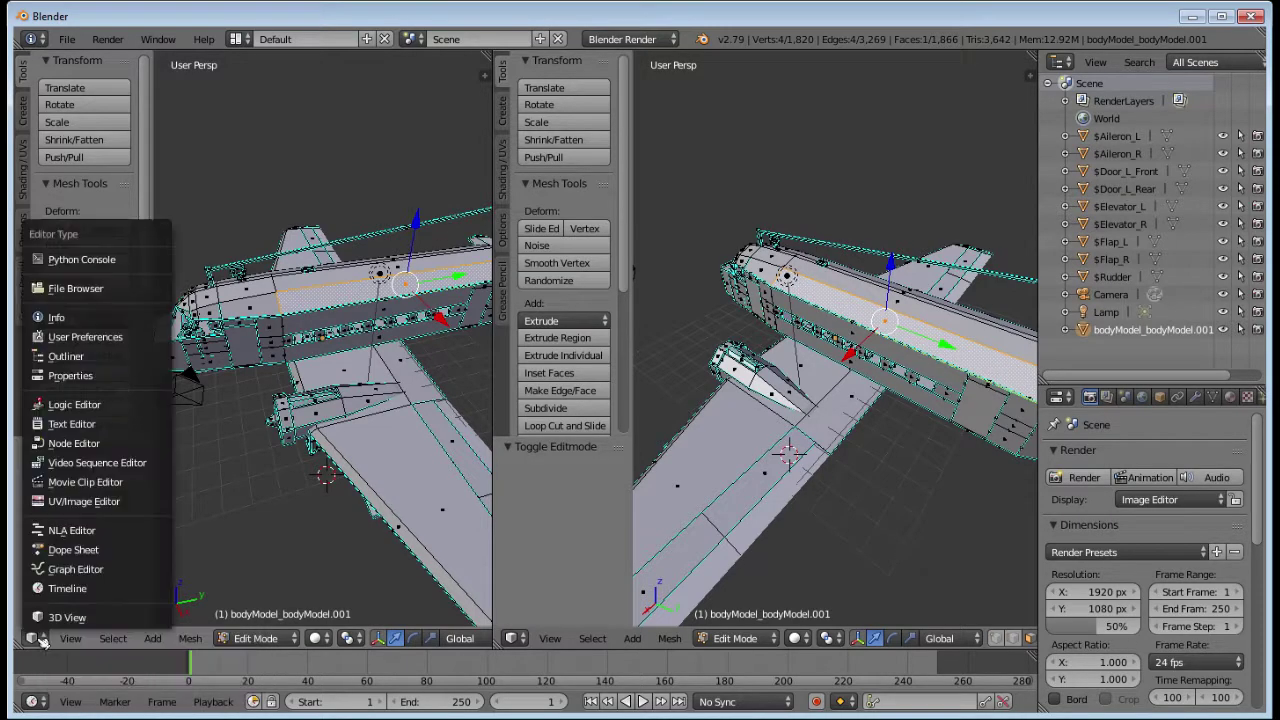
click(97, 505)
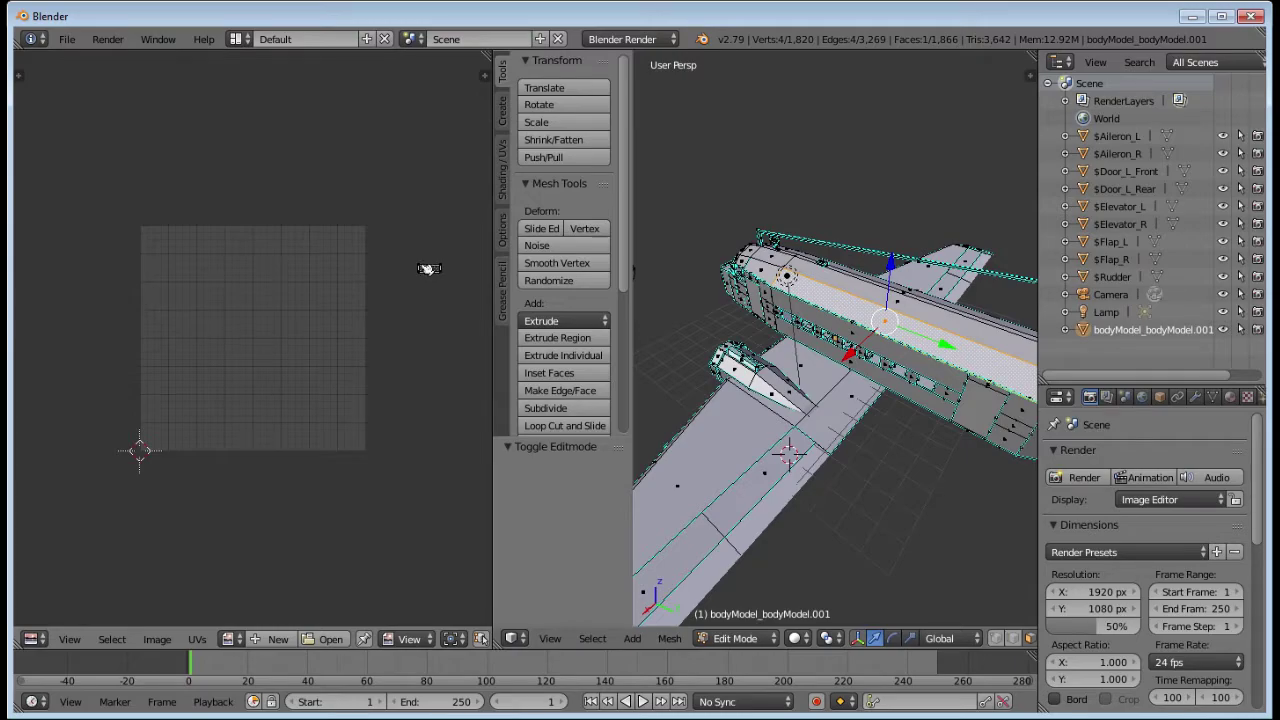
alt+right_click(838, 284)
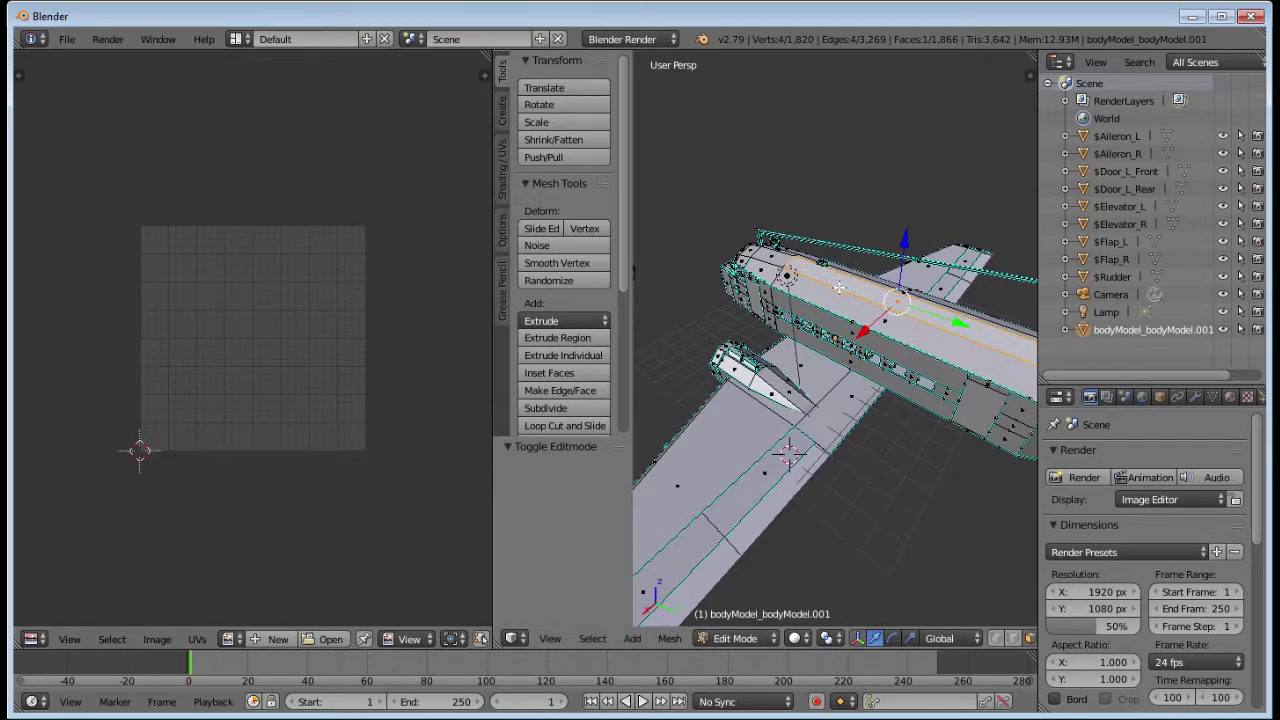
Step: Place the 3D cursor on the fuselage and select a further edge loop there
middle_drag(363, 414, 204, 423)
click(904, 334)
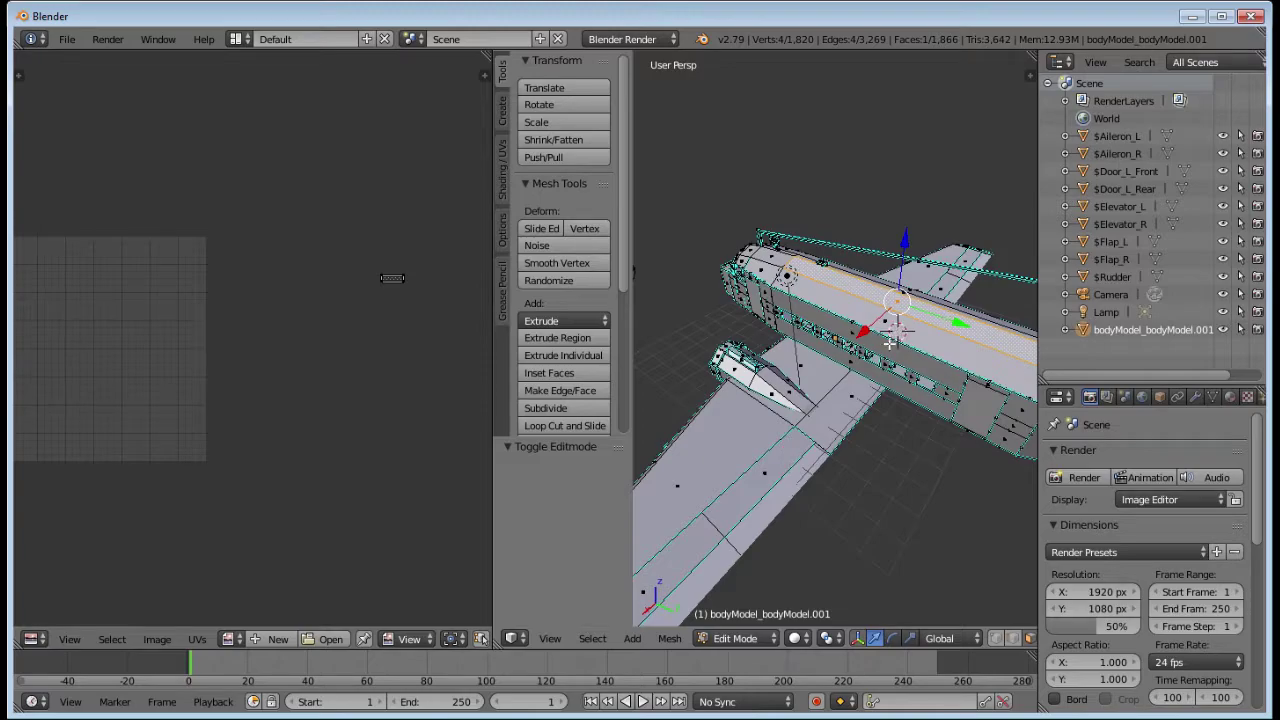
click(952, 349)
alt+right_click(952, 349)
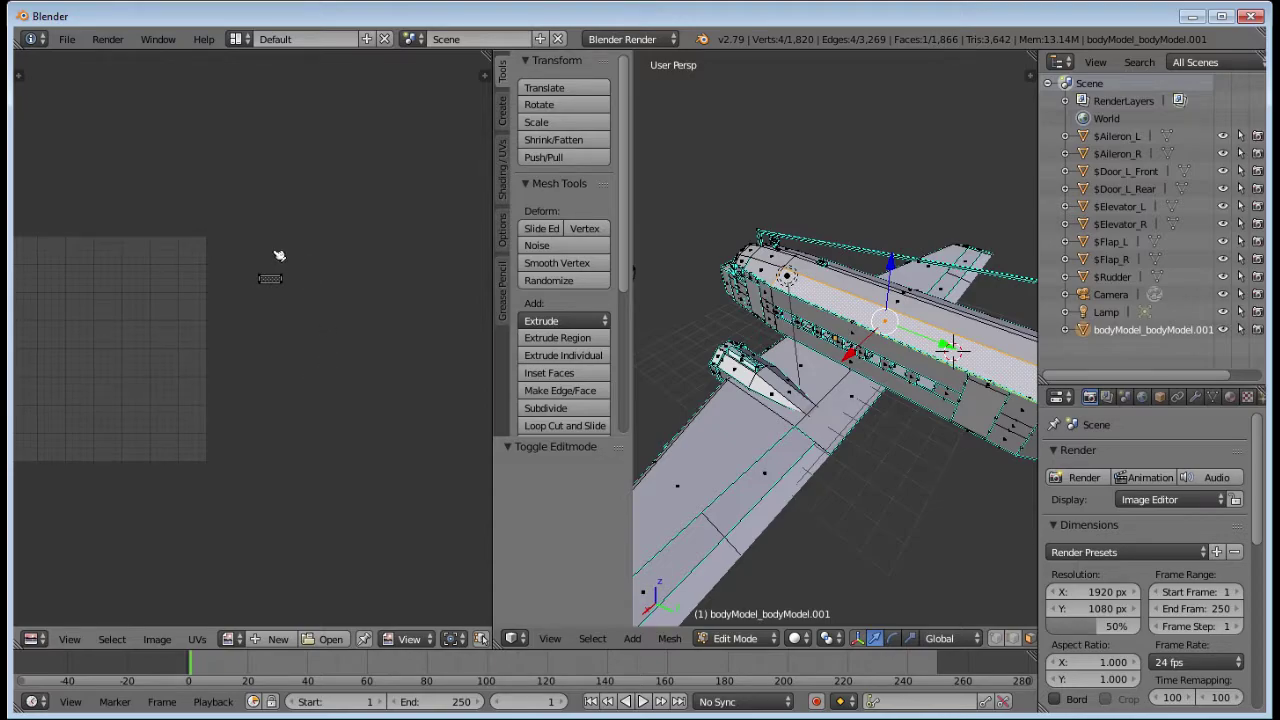
Step: Load douglasdc3_baseblue.png from Downloads into the UV/Image Editor and zoom out
click(340, 643)
click(80, 332)
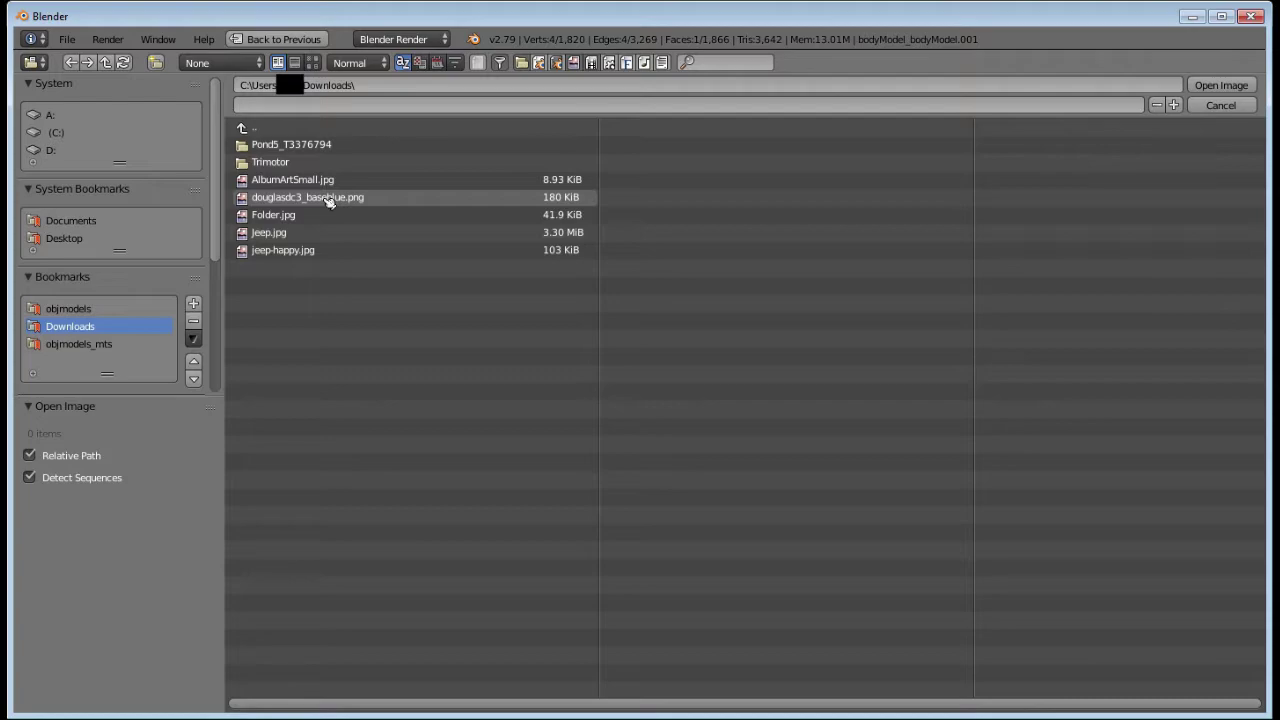
double_click(328, 199)
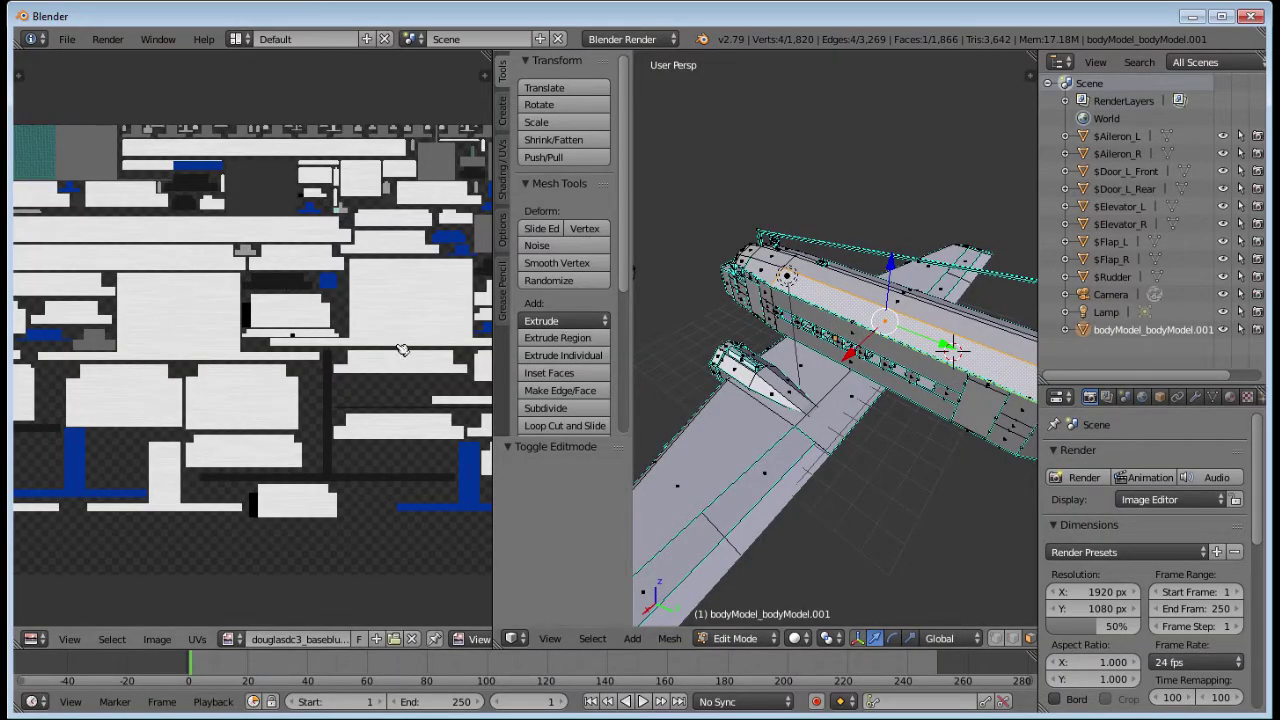
scroll(285, 398, down, 4)
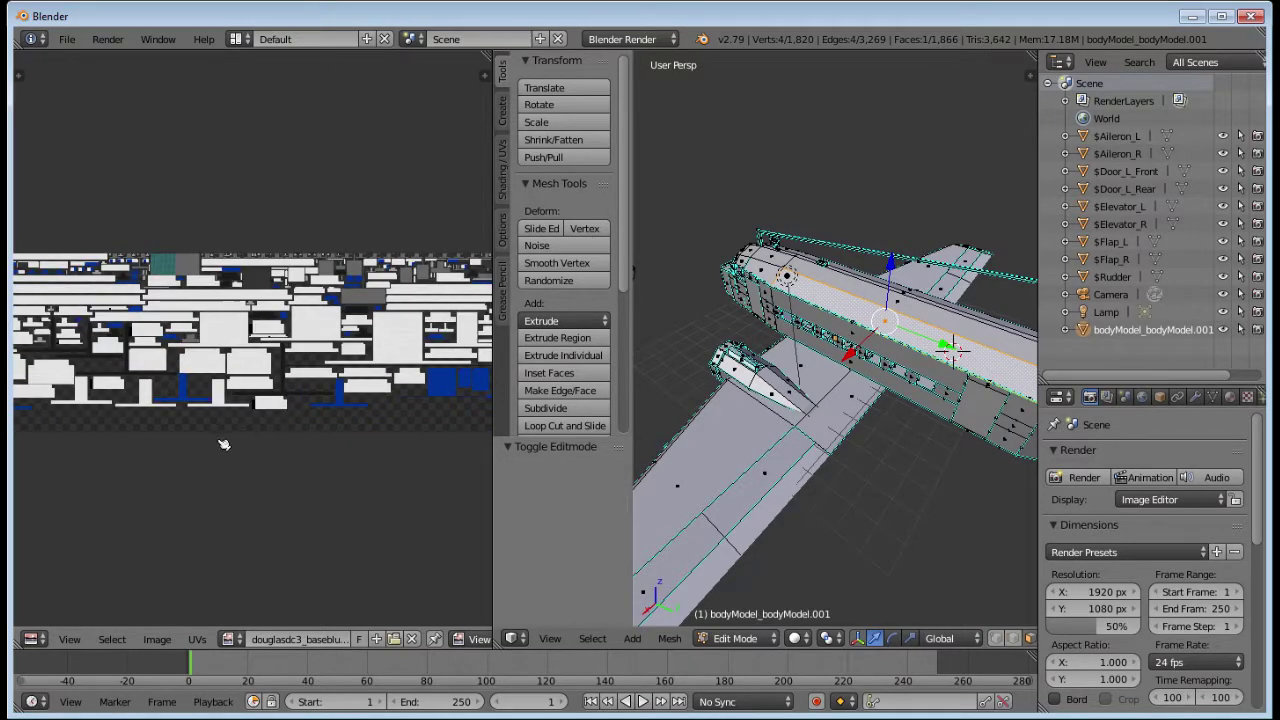
scroll(250, 421, down, 3)
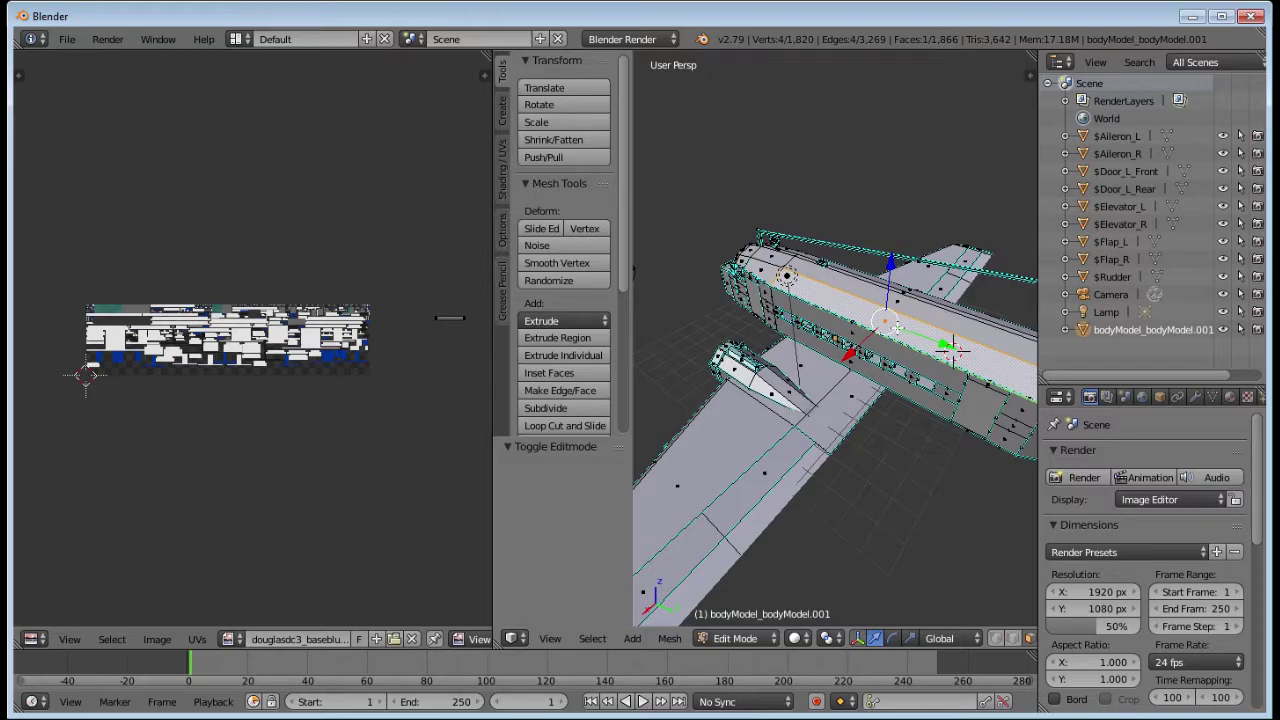
Step: Select the whole body mesh so its UV layout appears over the texture
key(a)
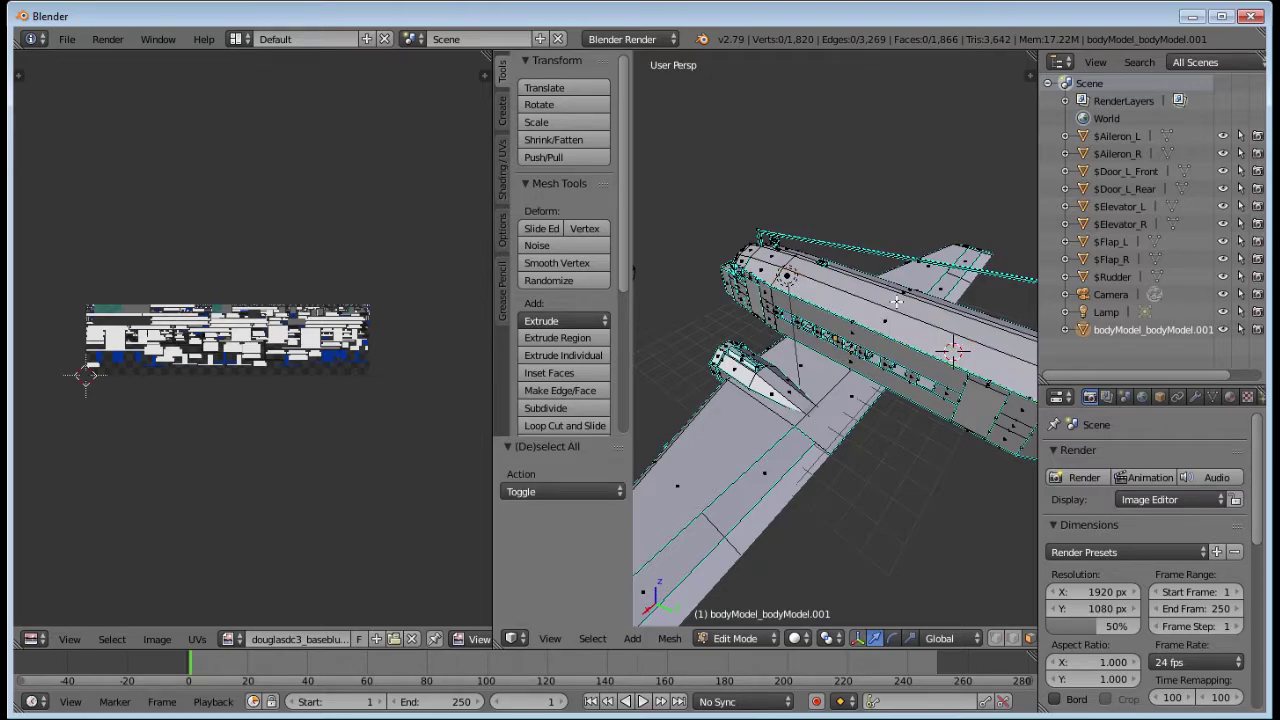
key(a)
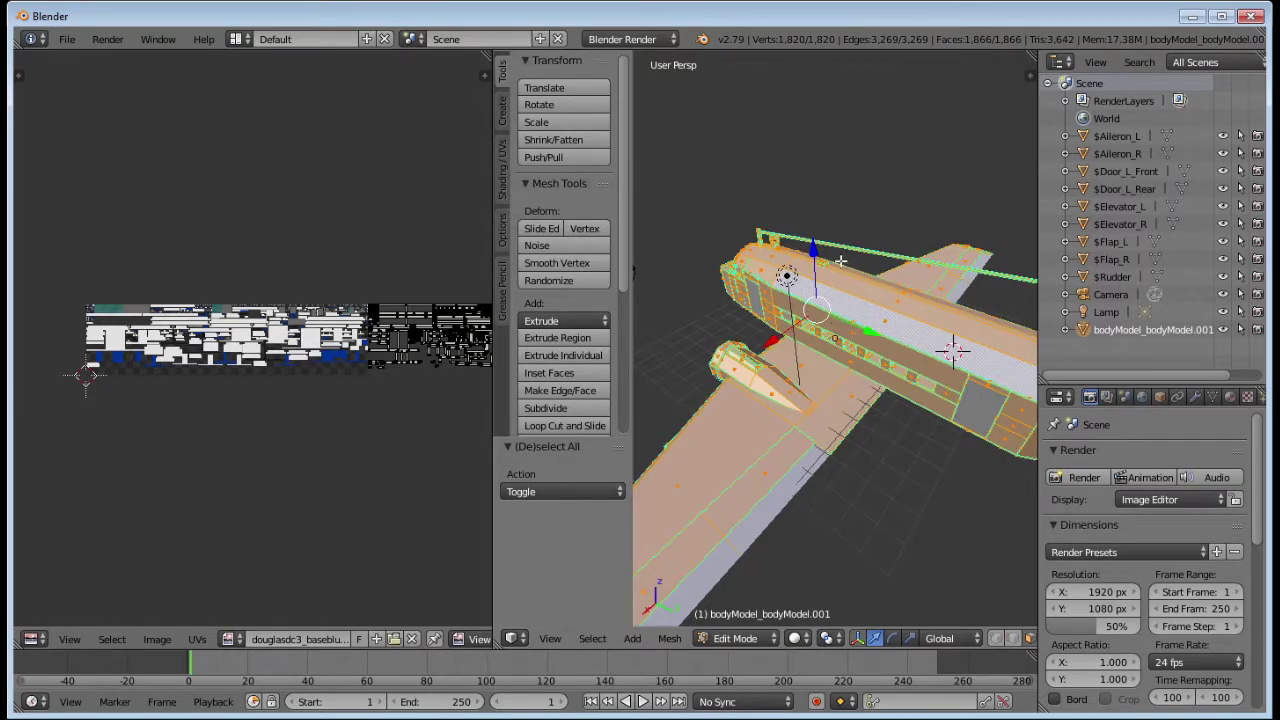
key(a)
key(a)
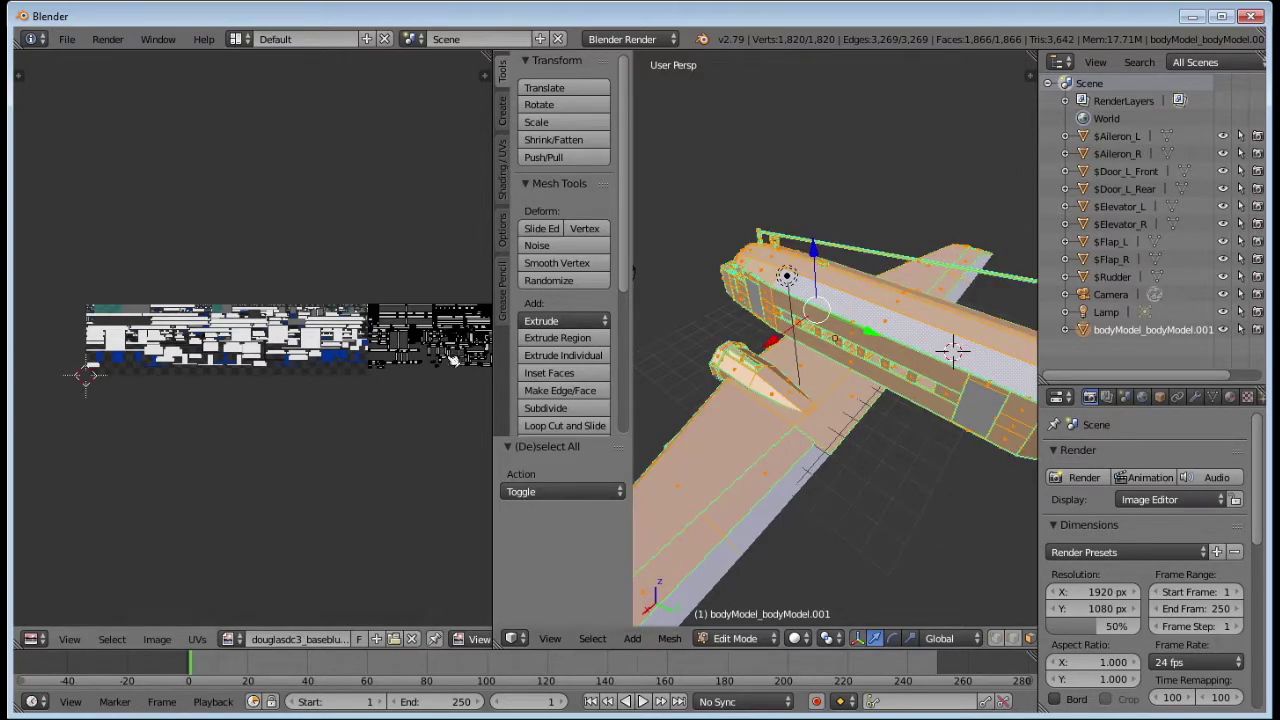
Step: Frame the UV layout and widen the image editor across most of the window
middle_drag(450, 368, 257, 436)
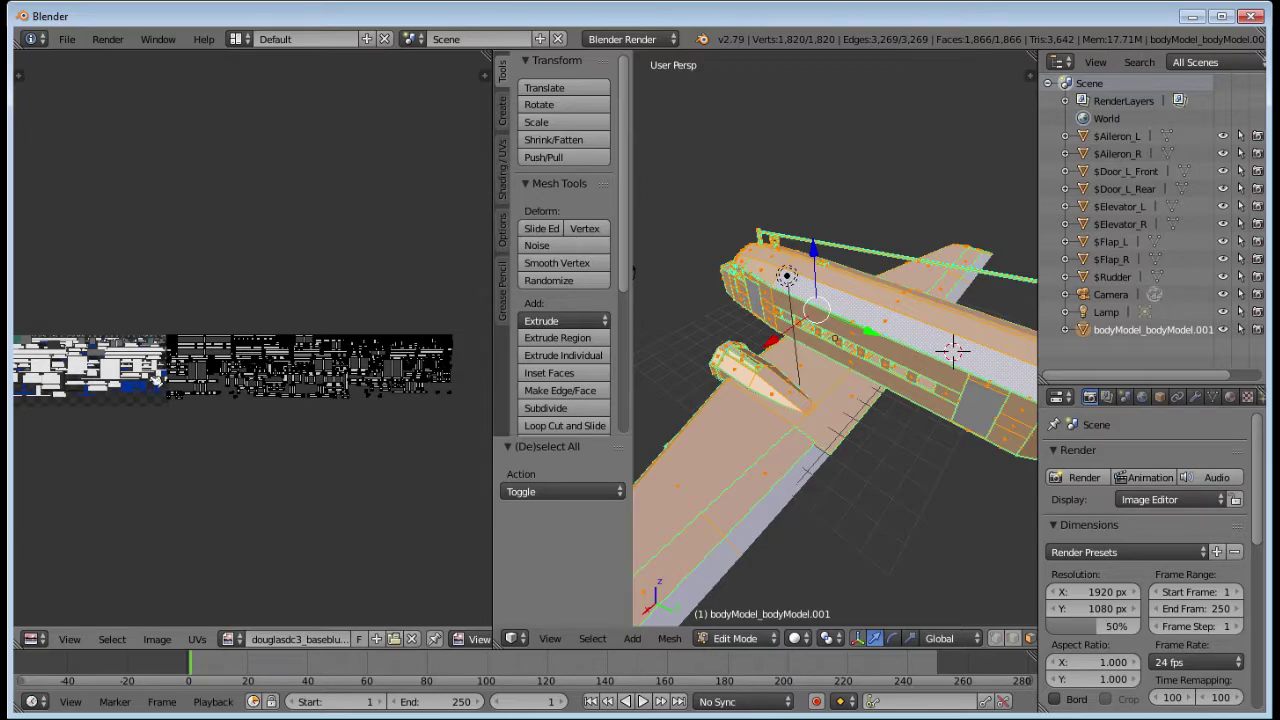
middle_drag(233, 291, 337, 294)
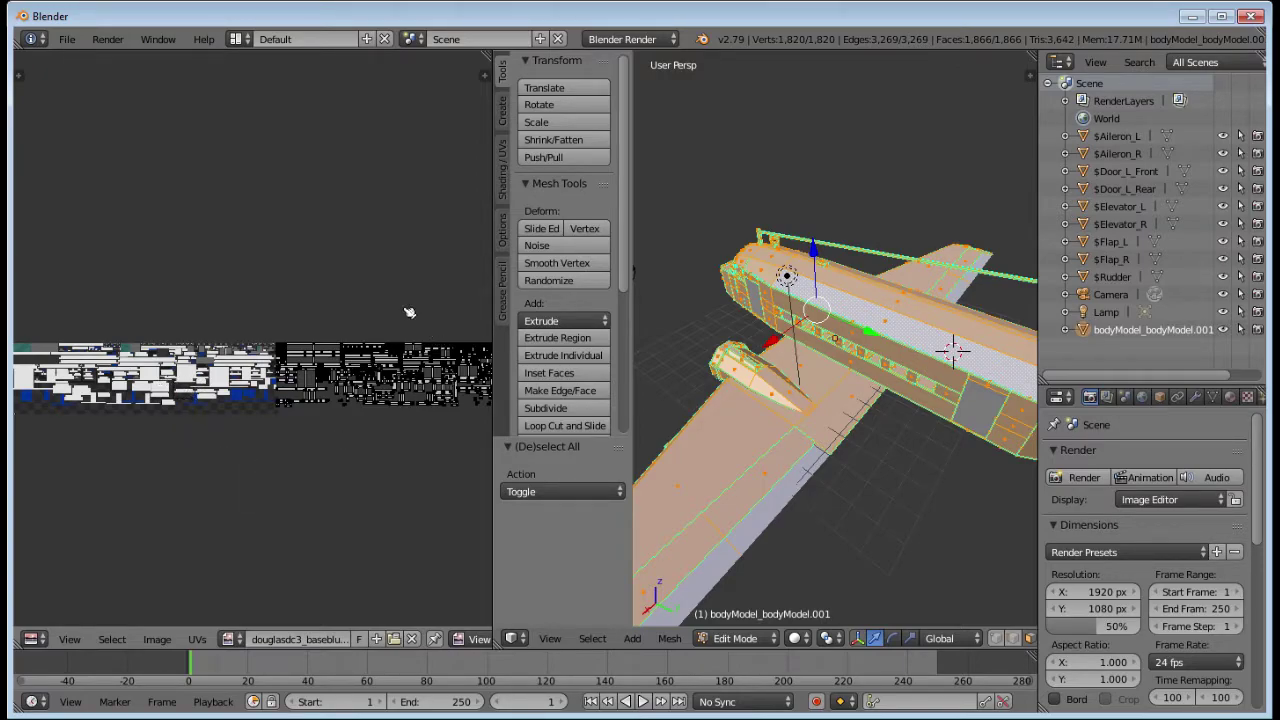
middle_drag(412, 288, 432, 260)
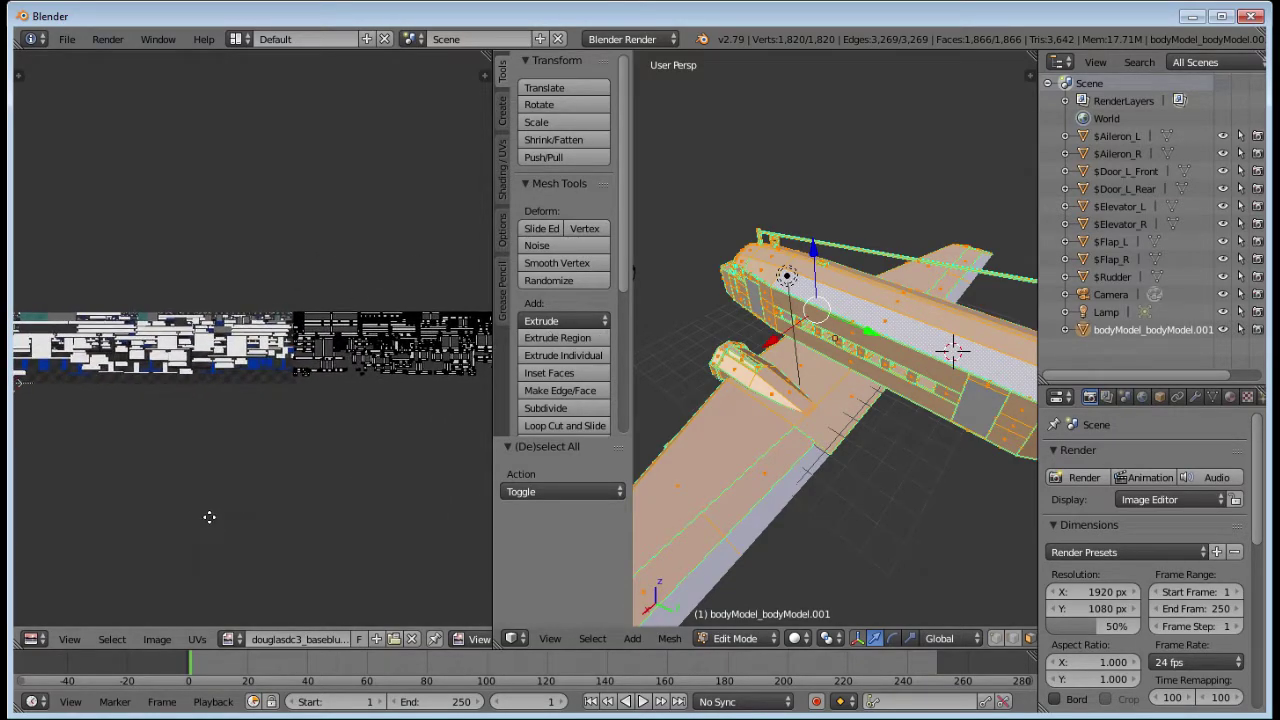
middle_drag(209, 517, 271, 517)
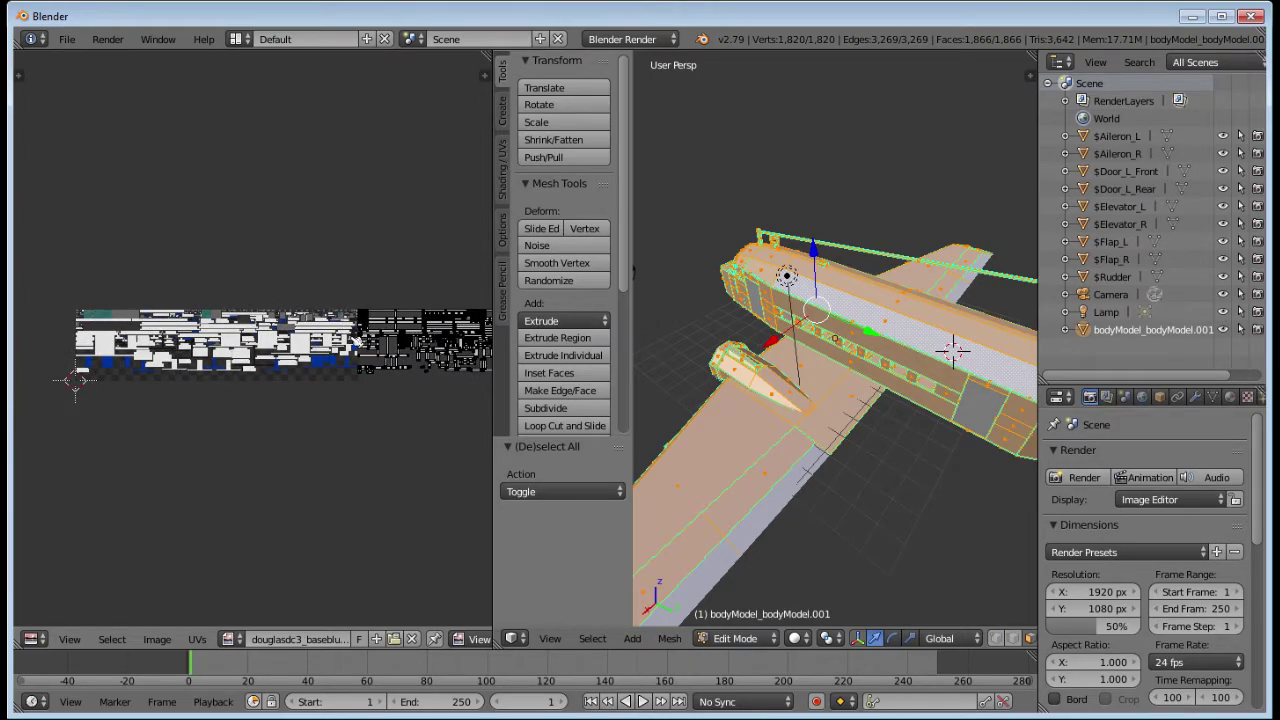
middle_drag(170, 444, 184, 450)
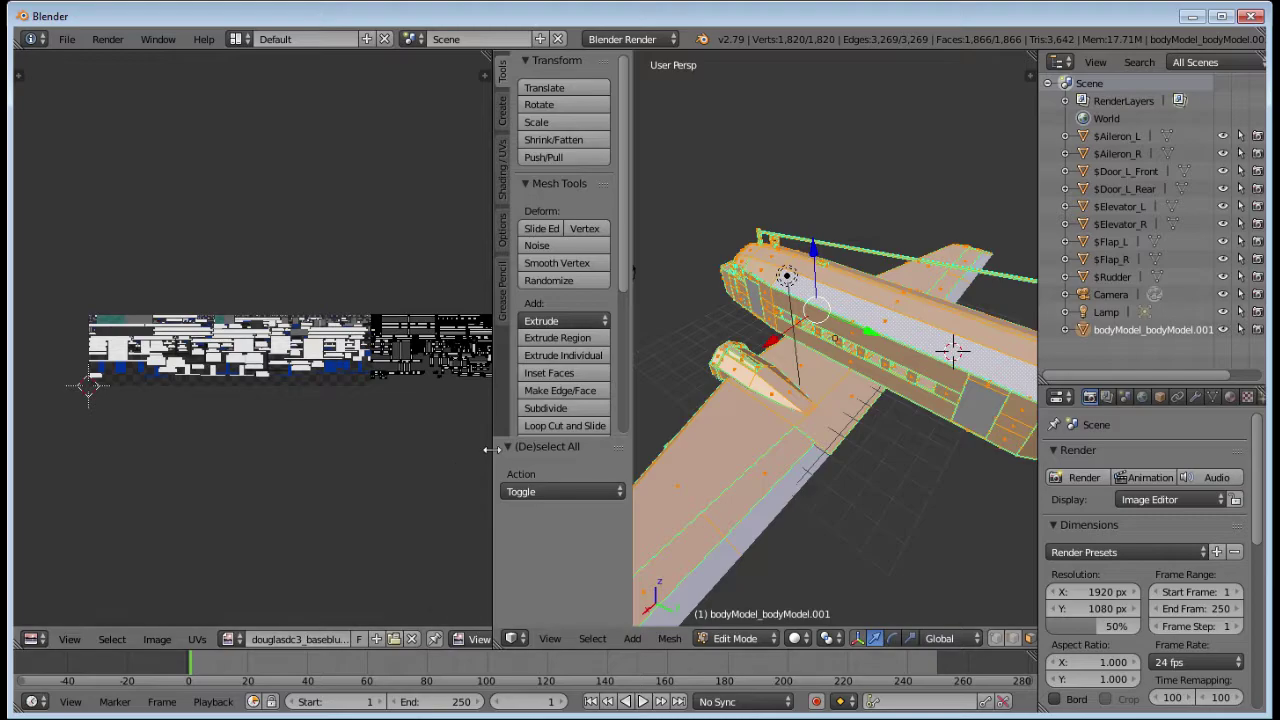
drag(493, 450, 785, 459)
Step: Move the right-hand UV island block beside the other block, then widen the 3D view
scroll(263, 405, up, 5)
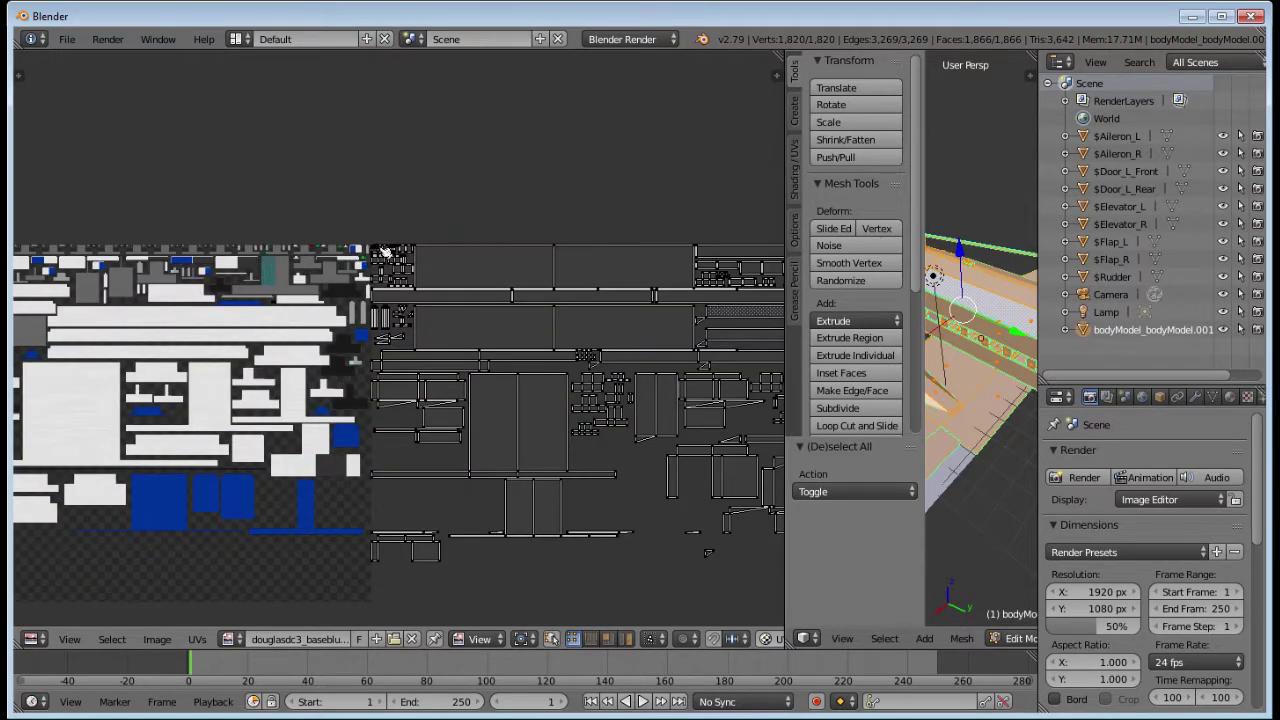
scroll(385, 250, down, 6)
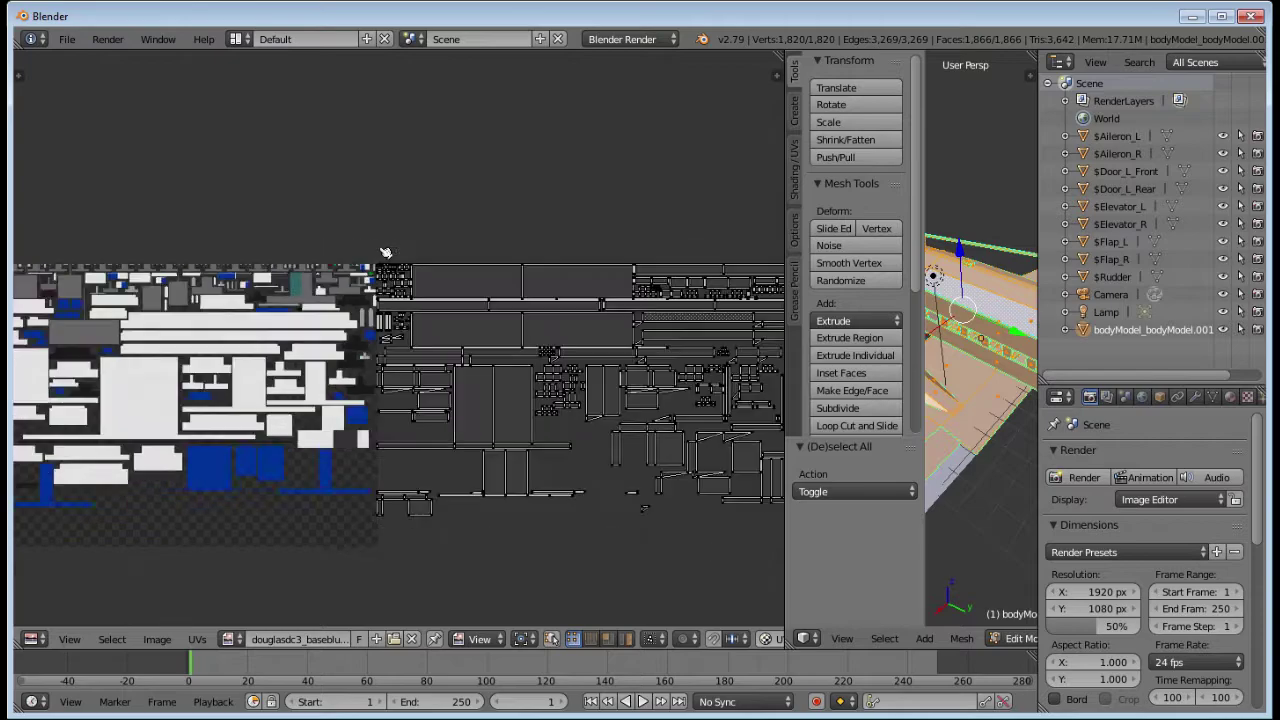
middle_drag(313, 295, 518, 282)
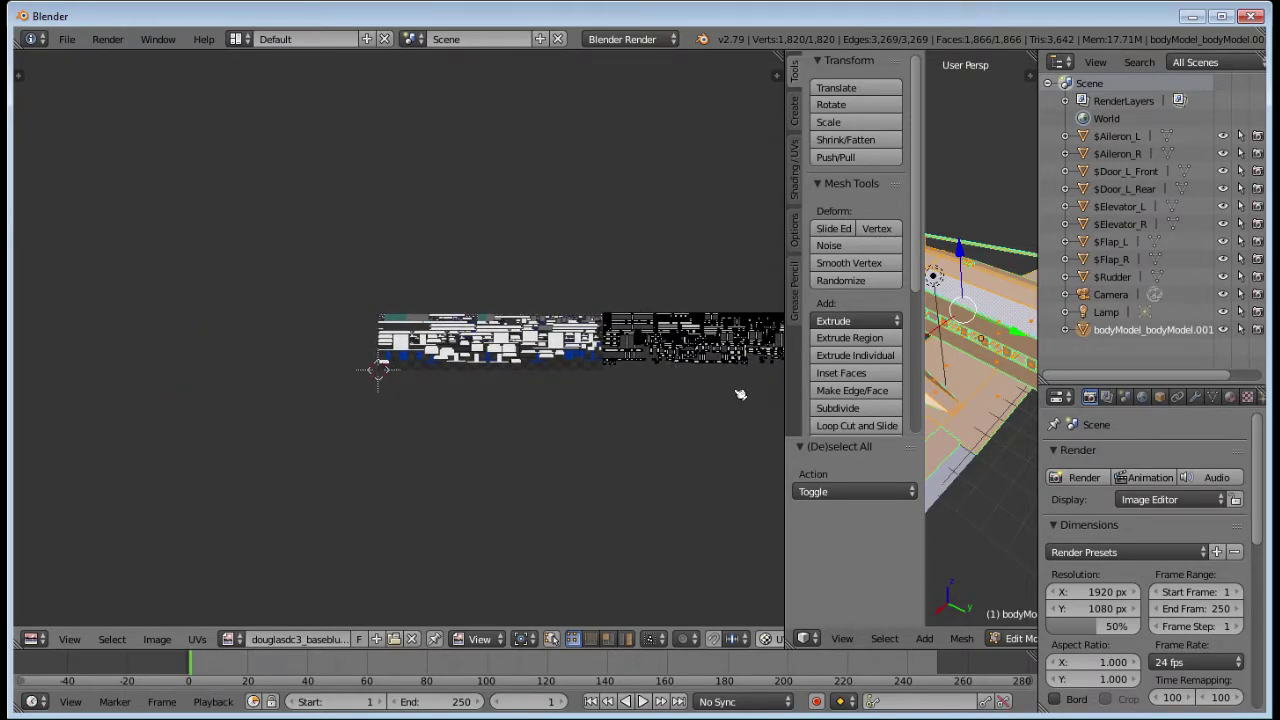
middle_drag(683, 457, 469, 443)
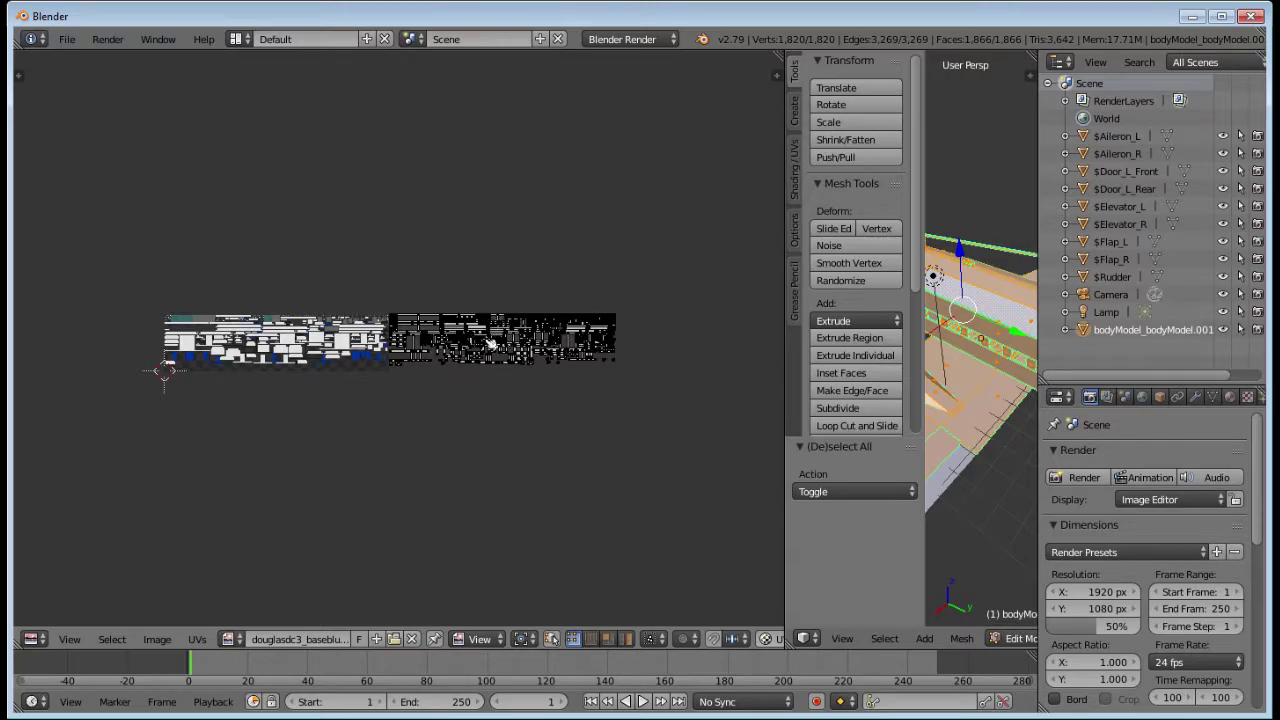
key(l)
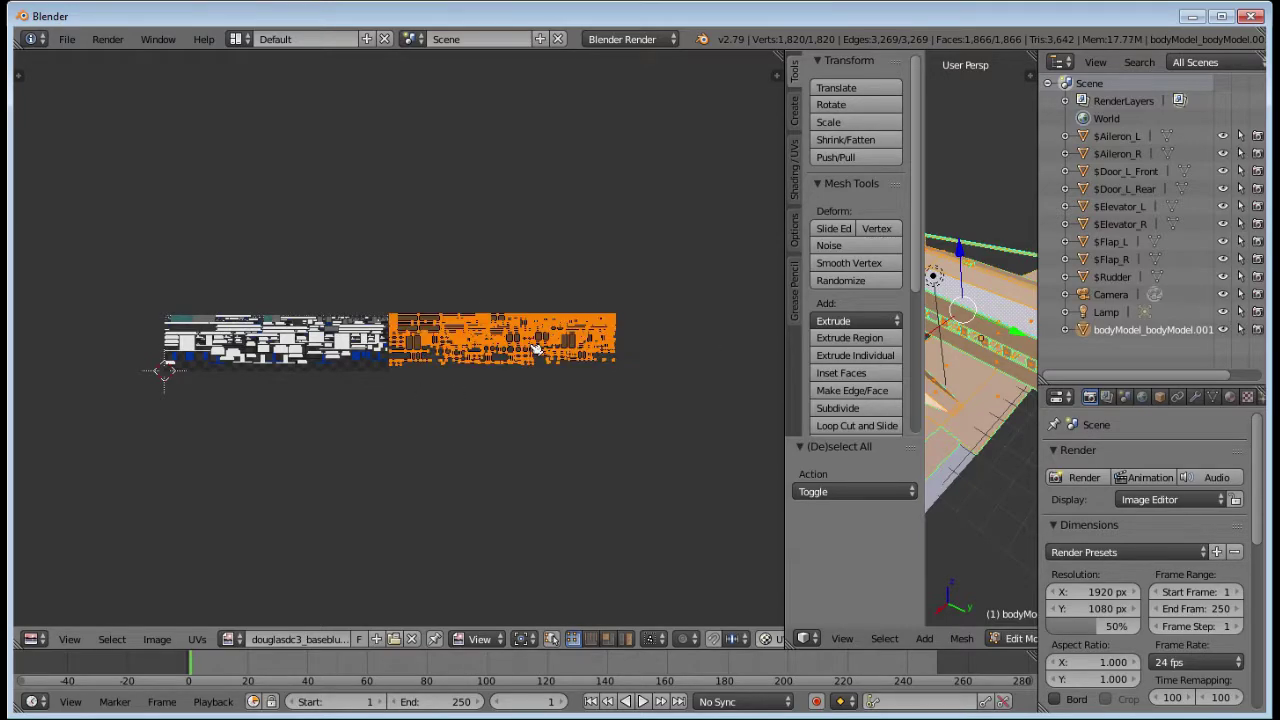
key(g)
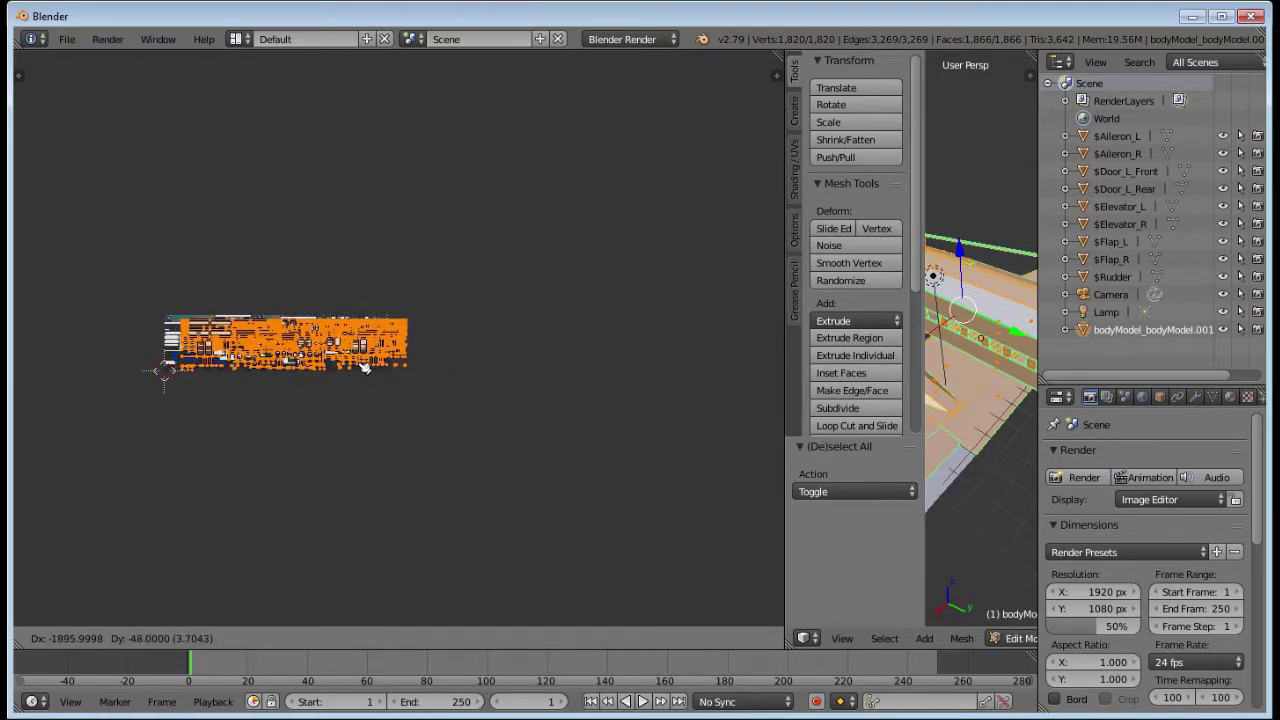
click(575, 364)
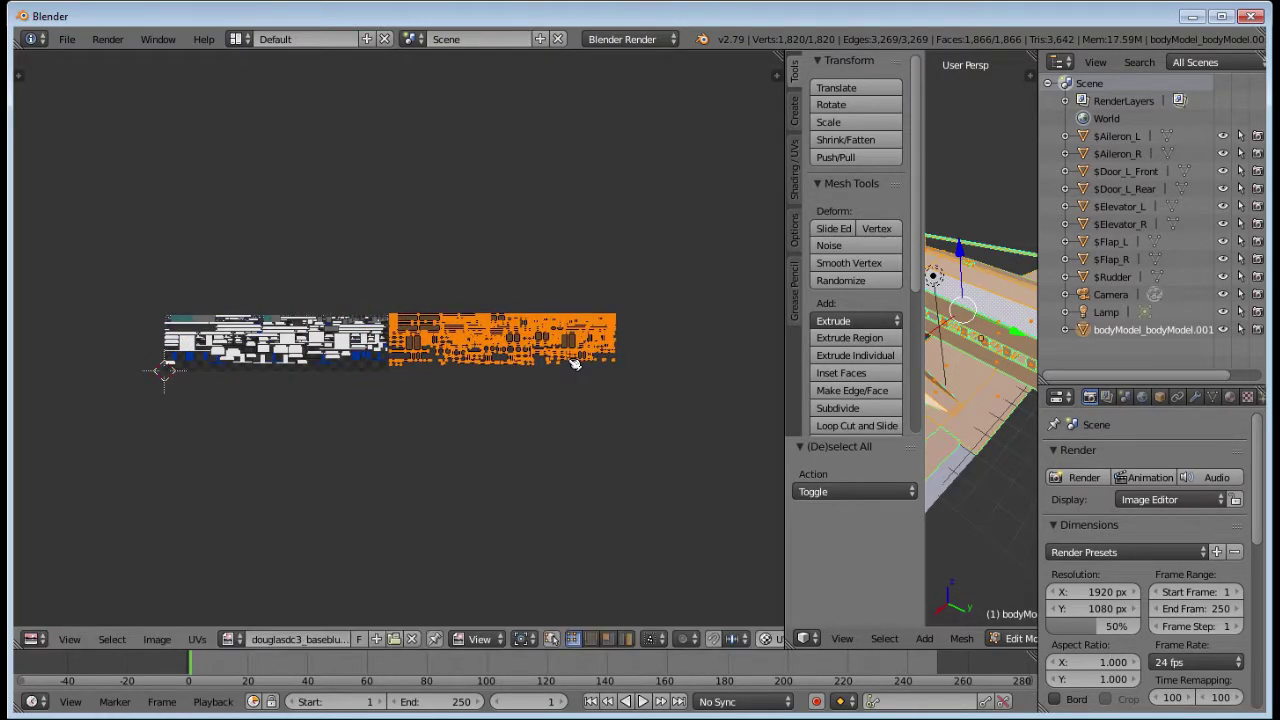
drag(785, 372, 447, 371)
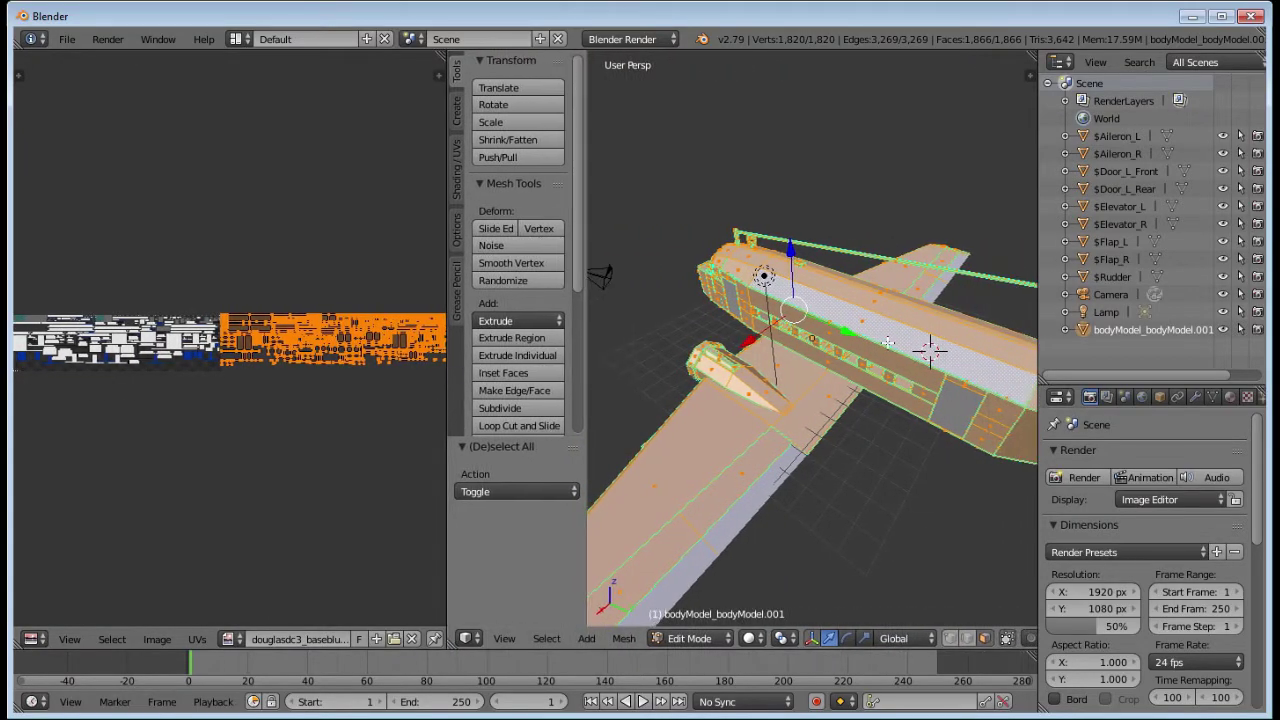
Step: Set viewport shading to Texture, deselect the mesh, and orbit to inspect the textured plane
click(752, 638)
click(772, 560)
middle_drag(763, 551, 840, 482)
key(a)
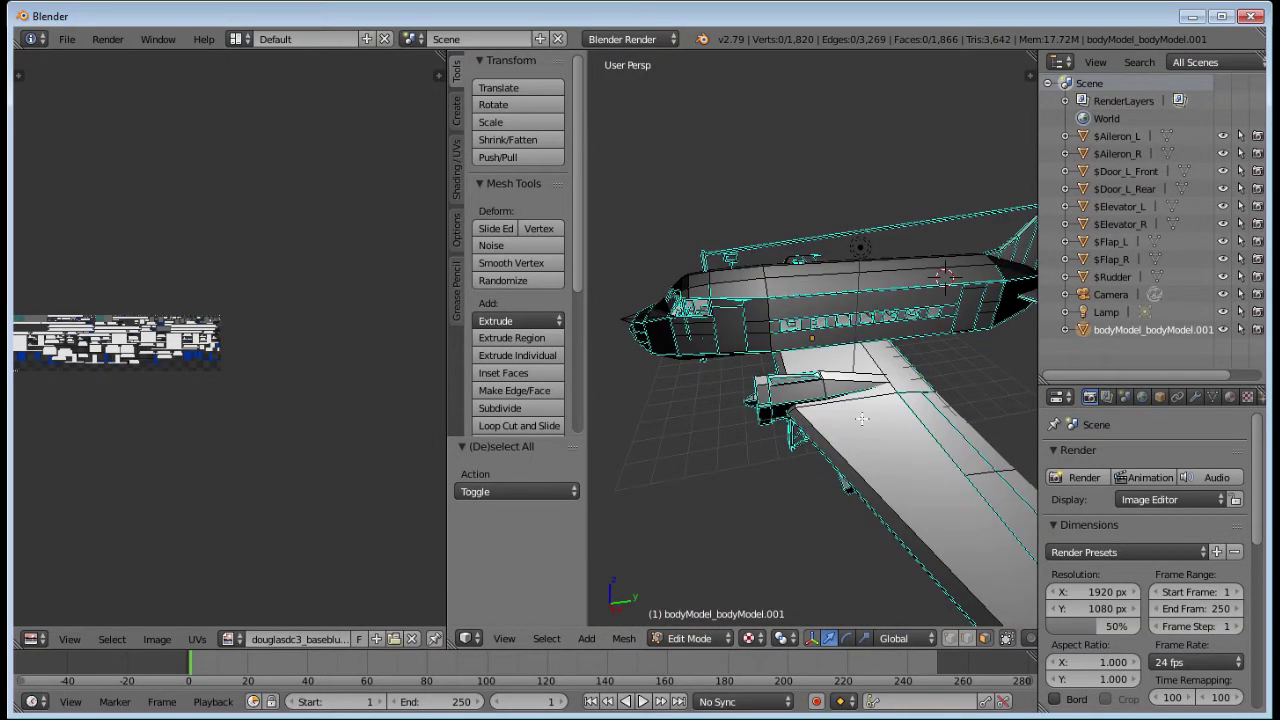
middle_drag(862, 419, 842, 466)
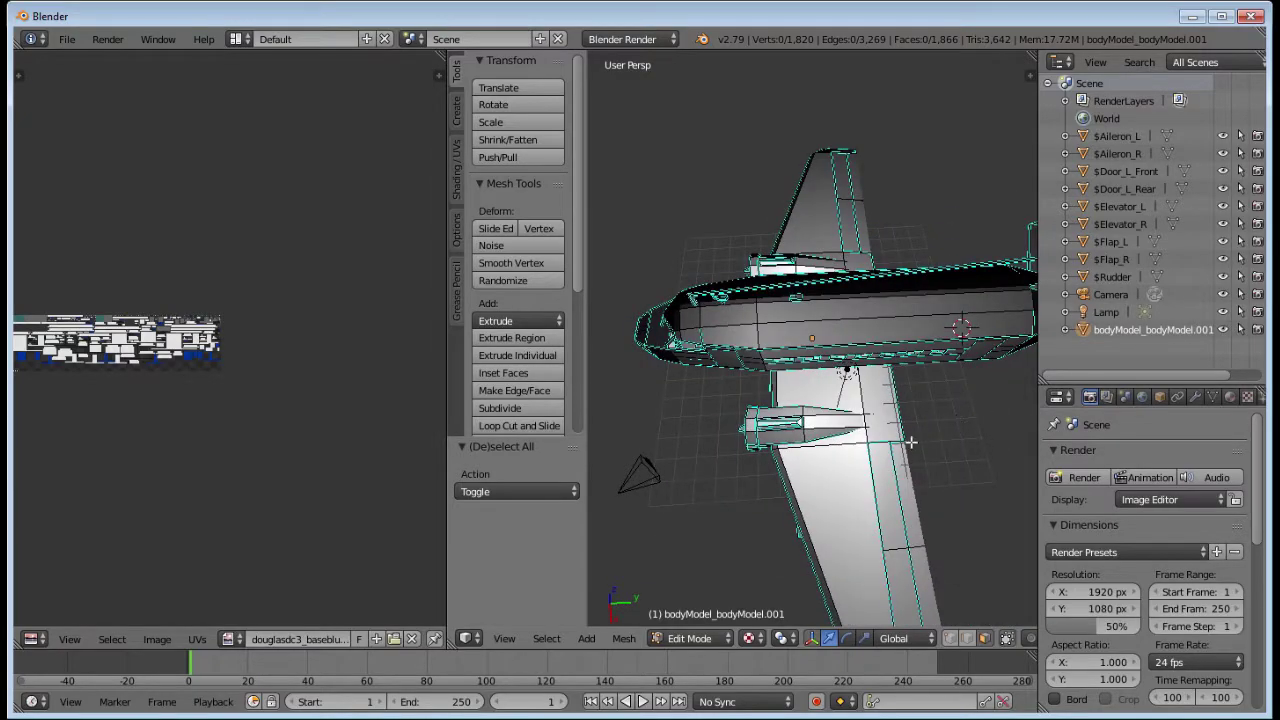
middle_drag(911, 441, 823, 387)
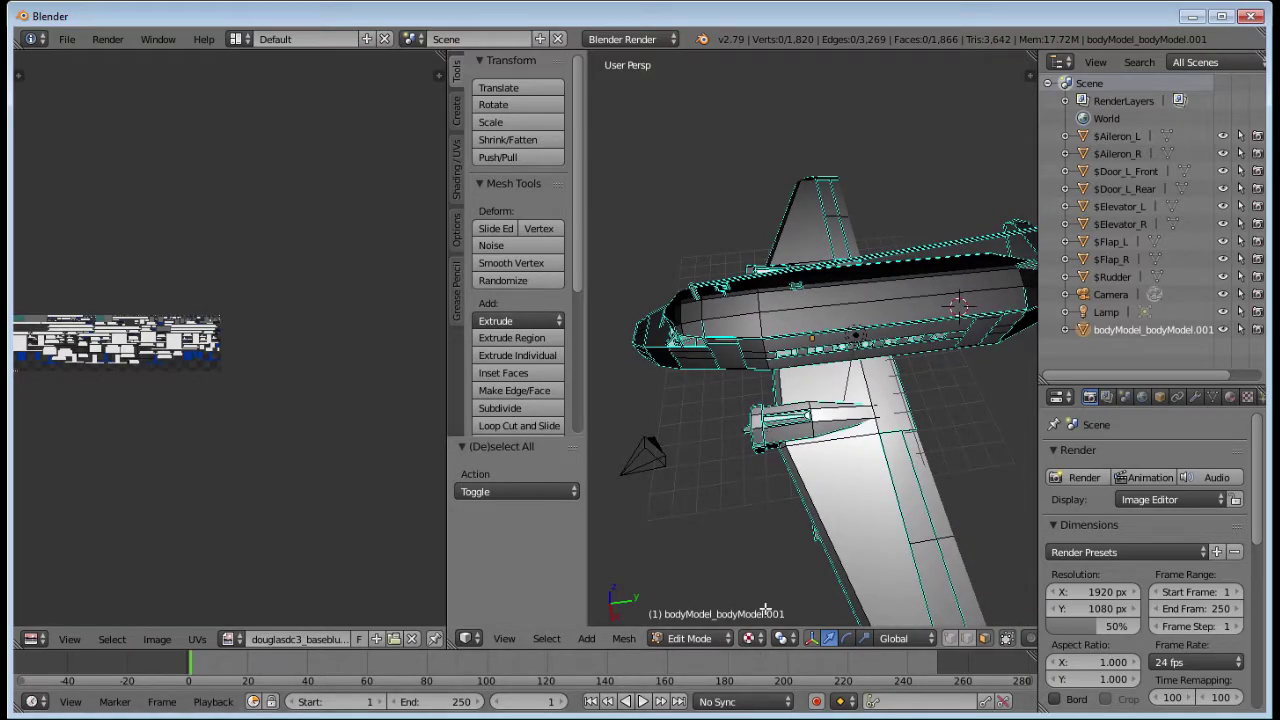
Step: Switch the airplane body back to Object Mode
click(700, 638)
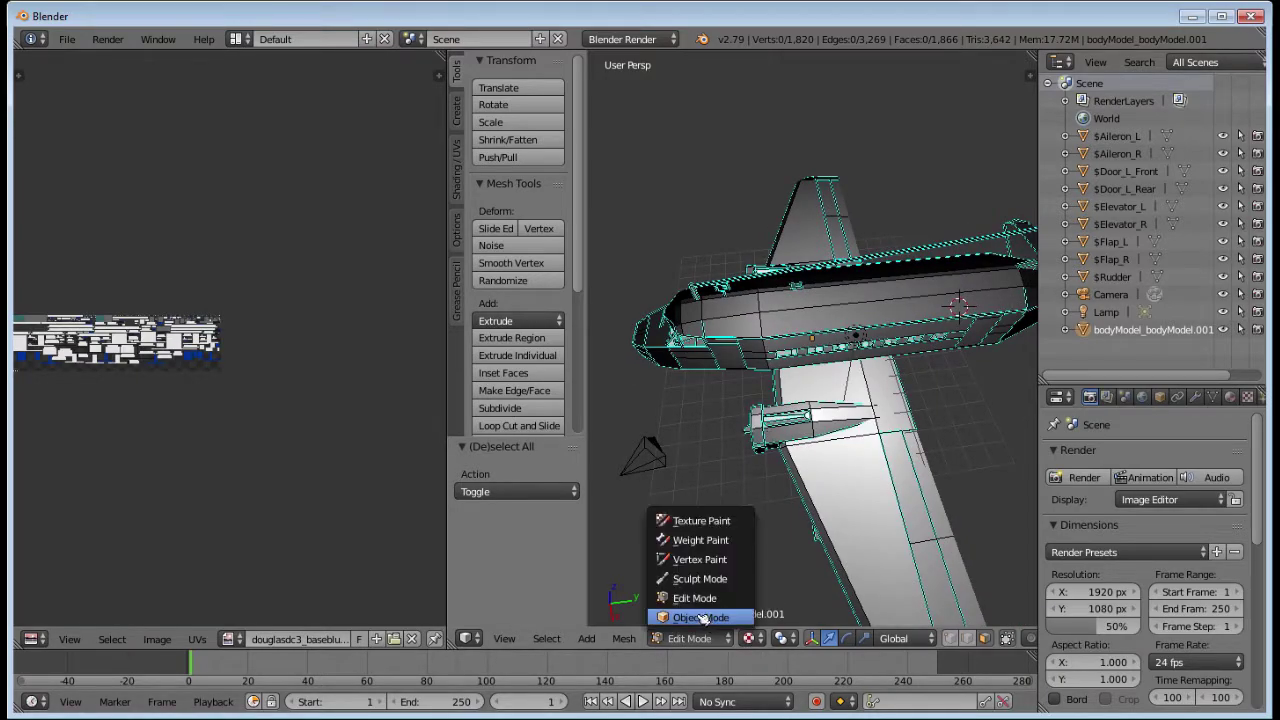
click(686, 612)
middle_drag(814, 419, 790, 405)
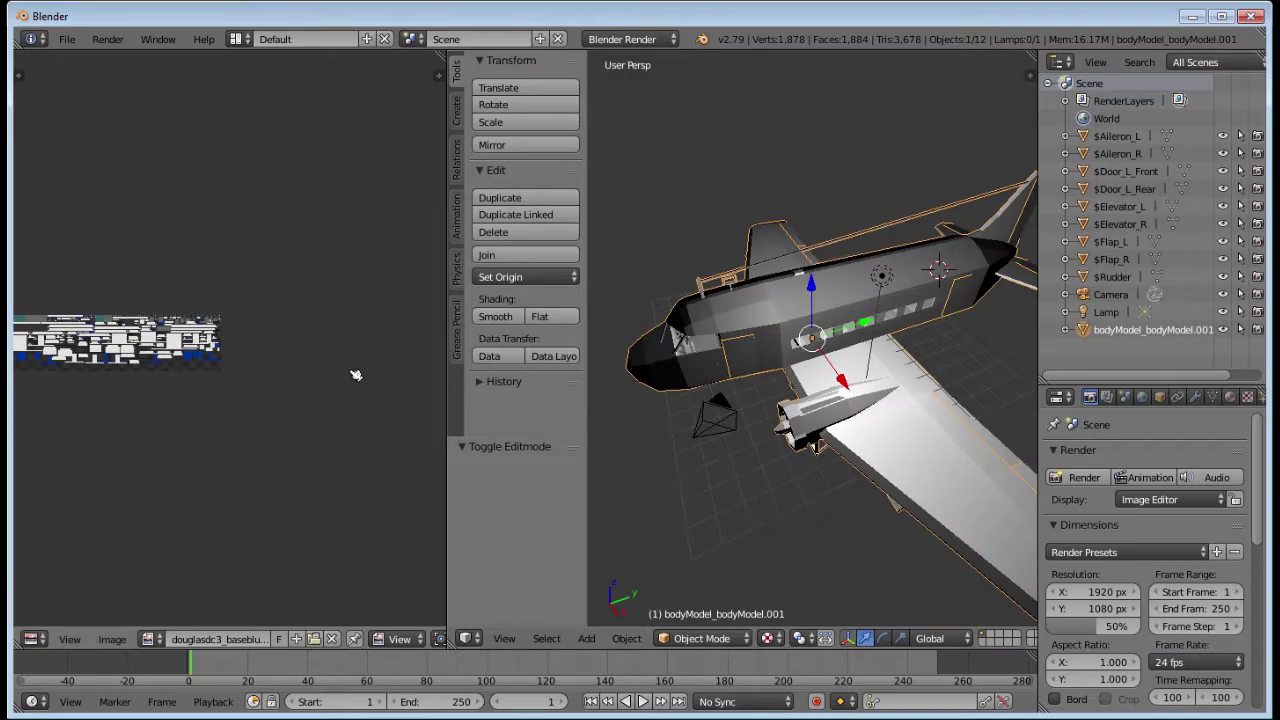
Step: Re-enter Edit Mode with the whole body selected and enable UVs > Snap to Pixels
click(694, 643)
click(703, 597)
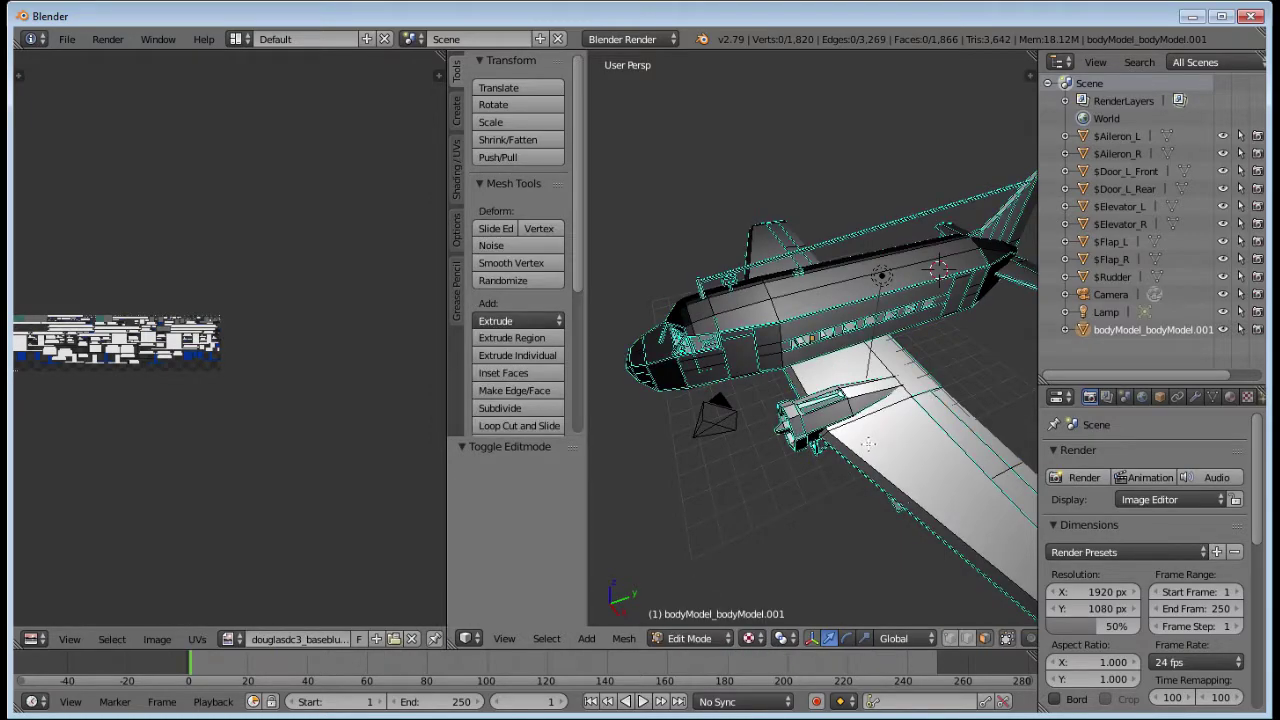
key(a)
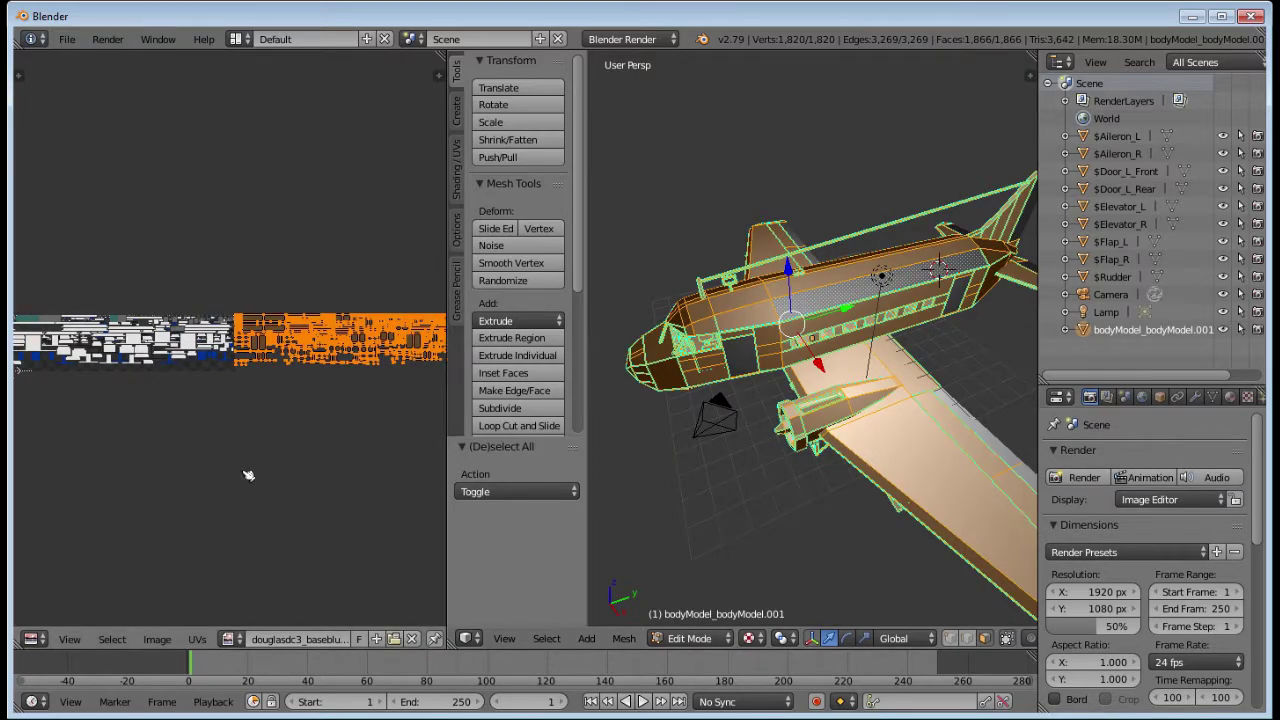
drag(447, 432, 725, 432)
middle_drag(298, 466, 320, 517)
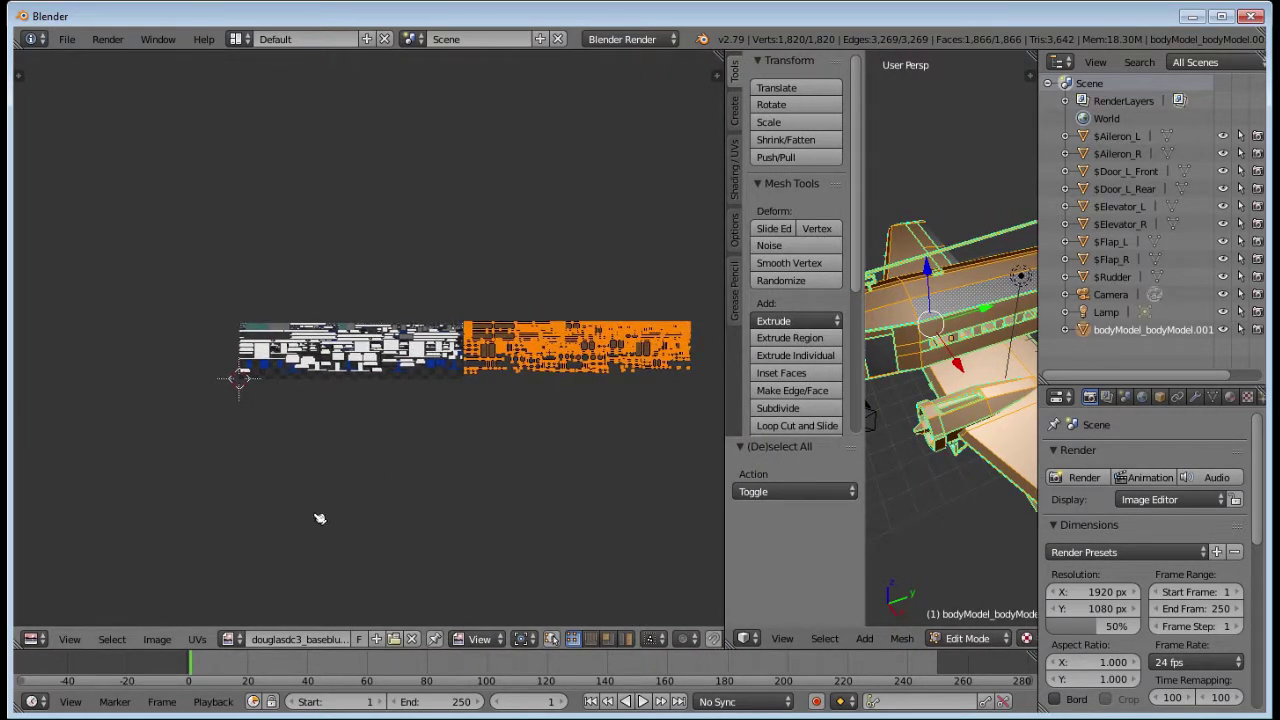
click(197, 640)
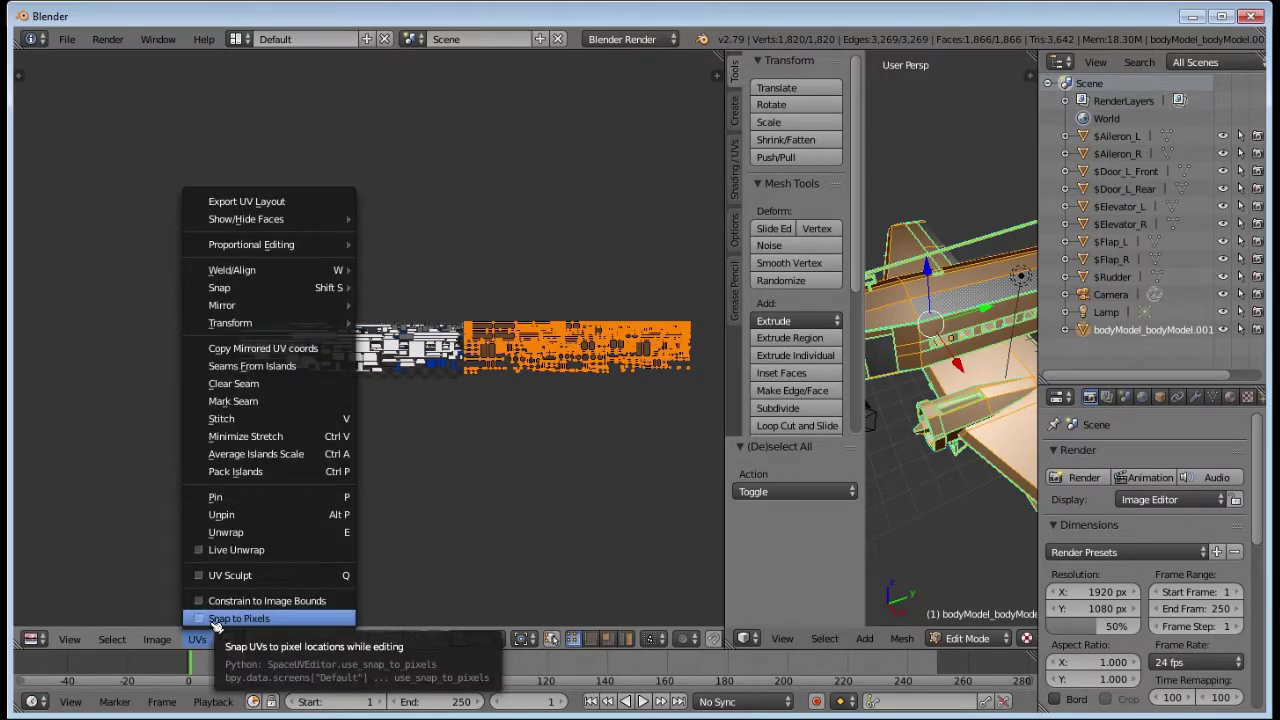
click(214, 620)
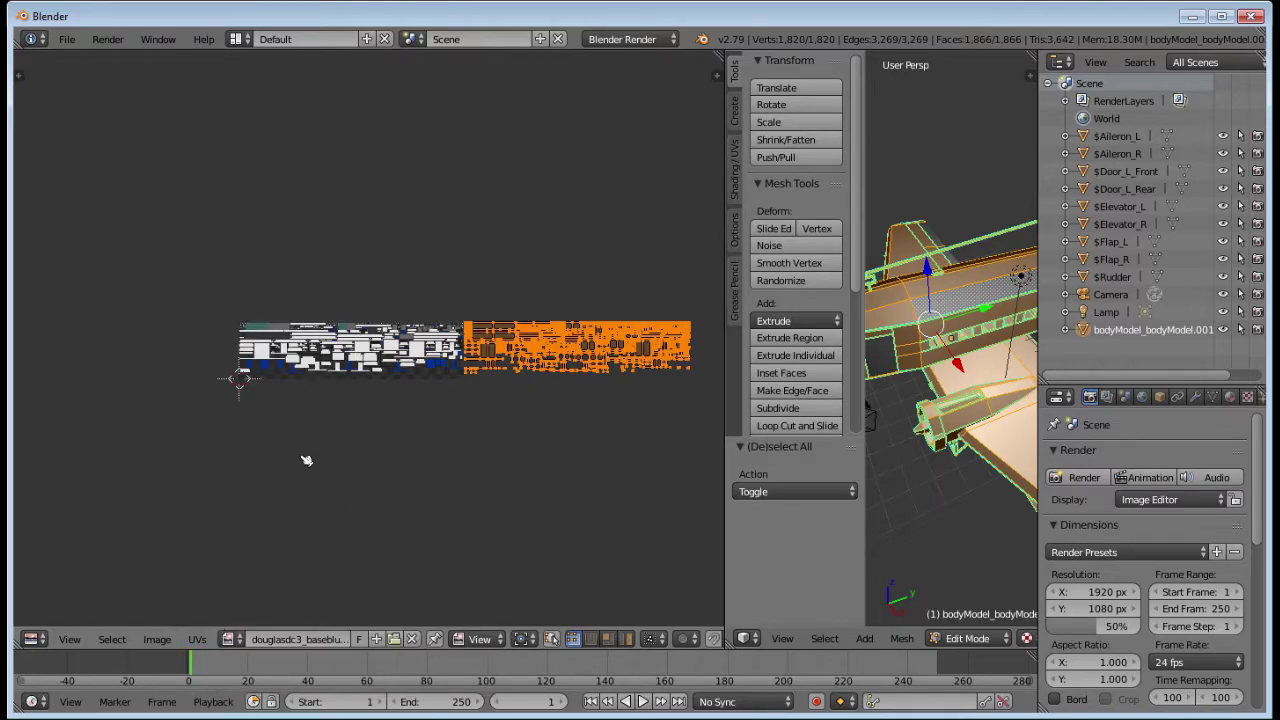
Step: Move the selected UV islands over the texture to line up with its details
middle_drag(303, 460, 607, 451)
scroll(575, 495, up, 1)
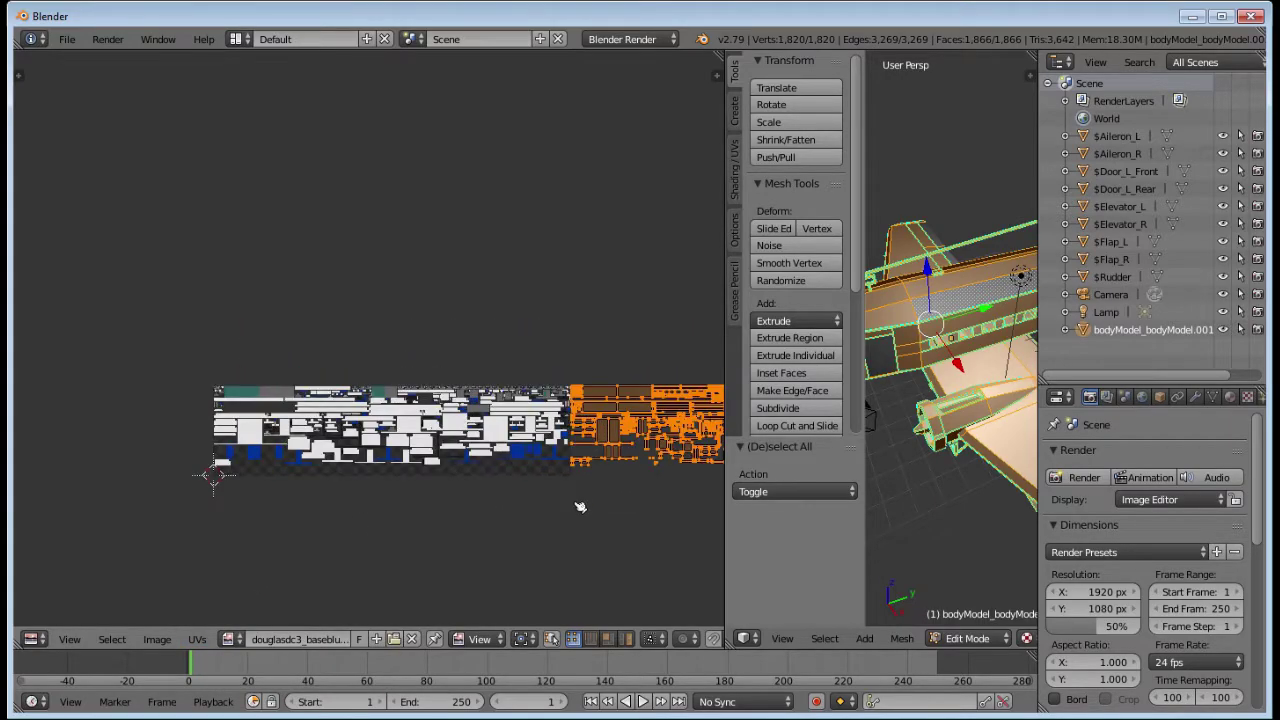
scroll(530, 335, up, 2)
middle_drag(518, 328, 449, 240)
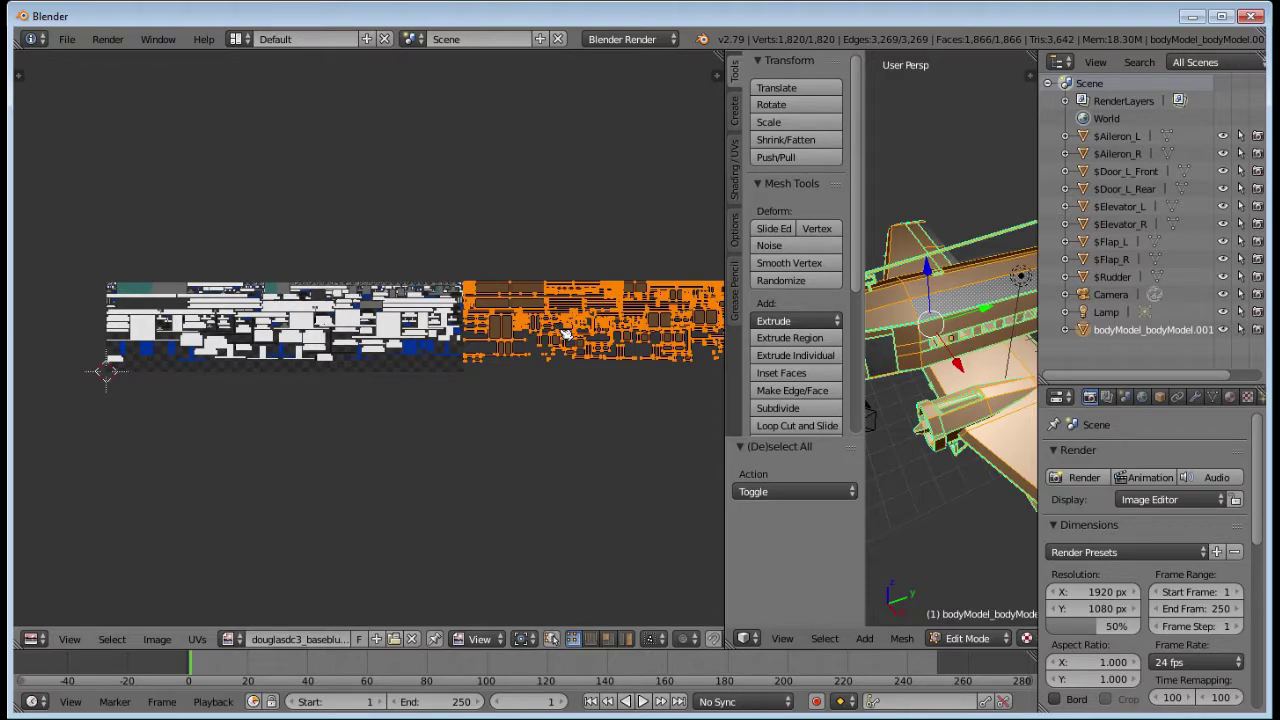
key(g)
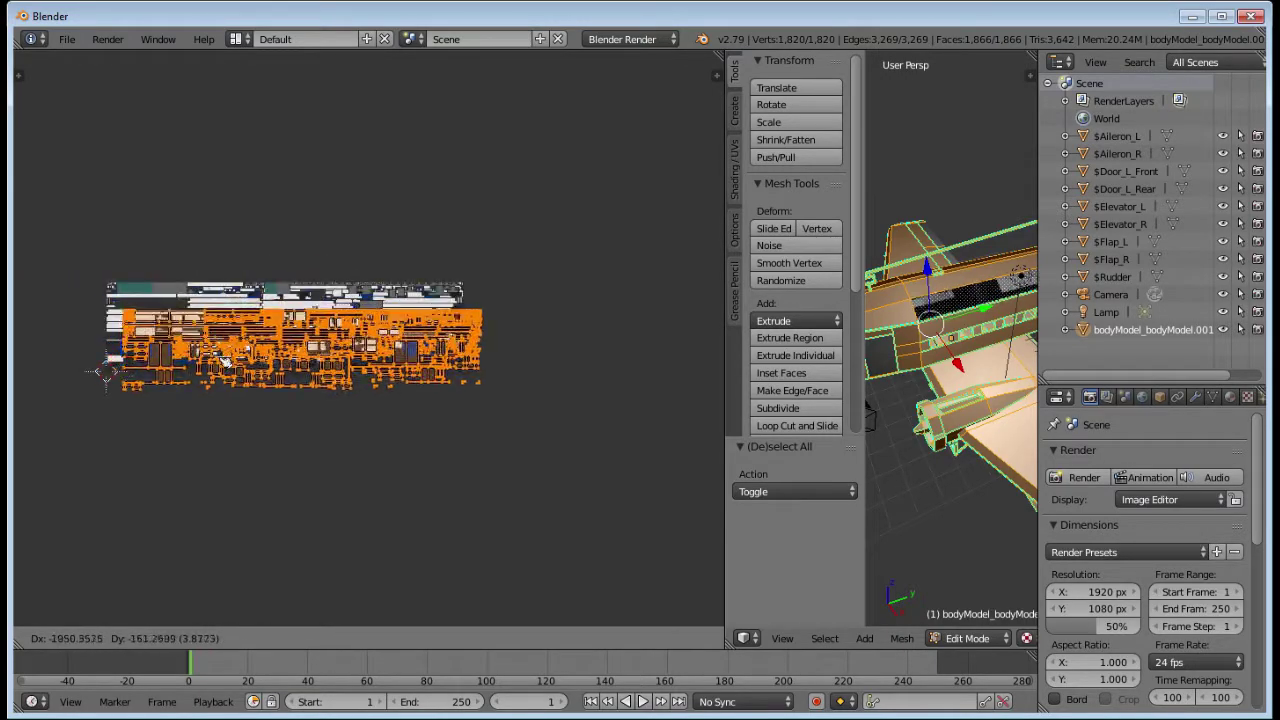
click(157, 296)
middle_drag(162, 257, 307, 261)
scroll(307, 261, up, 3)
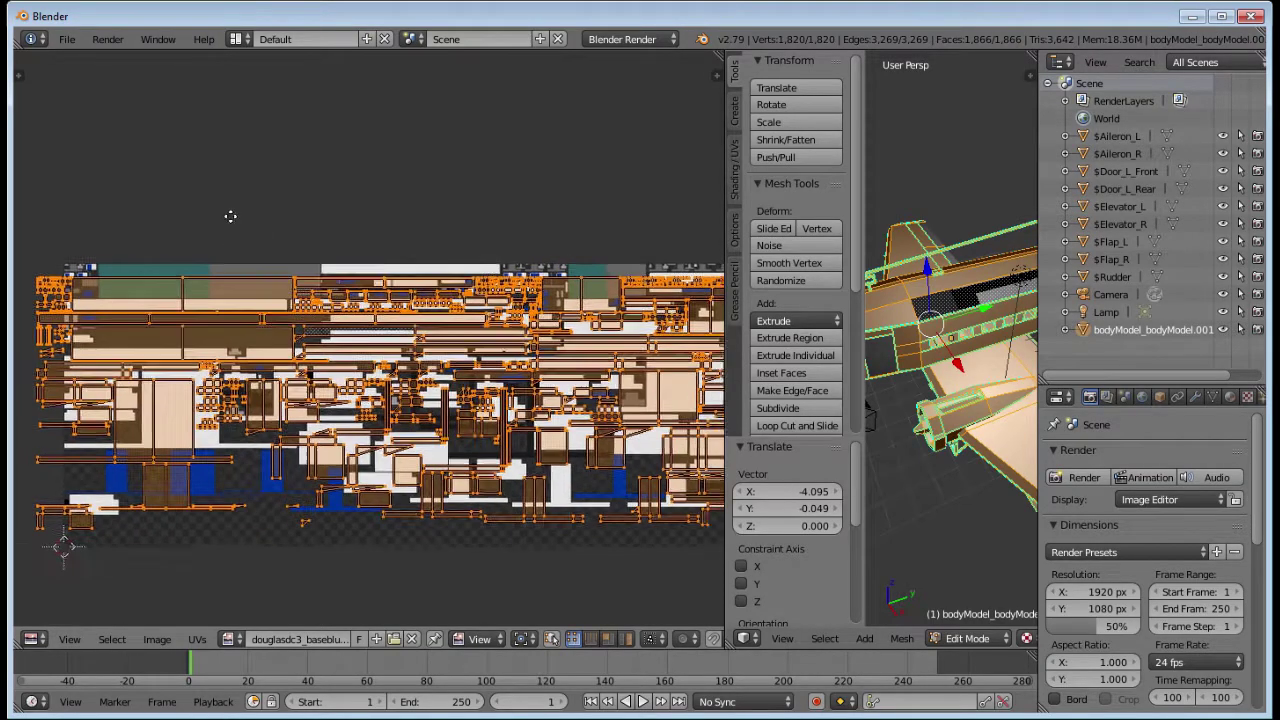
middle_drag(229, 217, 429, 308)
key(g)
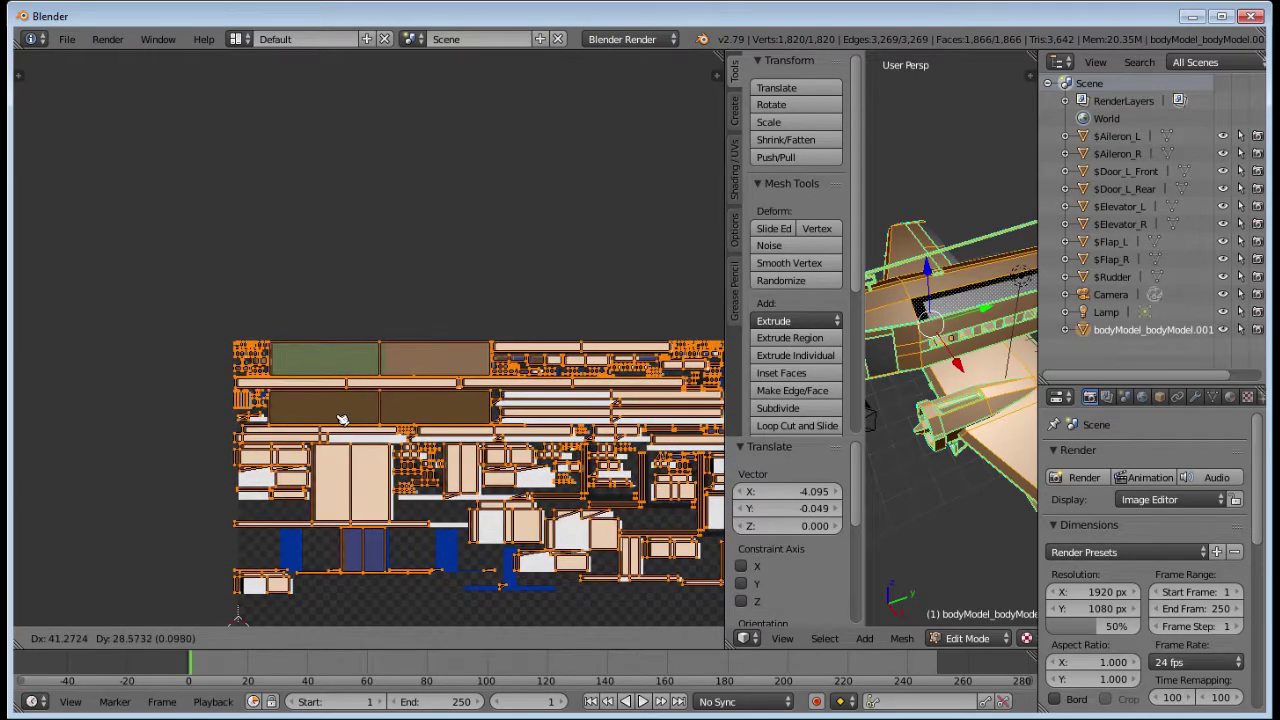
click(341, 424)
Step: Nudge the small UV islands a few pixels into alignment, then reselect the whole mesh
scroll(193, 363, up, 6)
middle_drag(193, 363, 406, 286)
scroll(300, 270, up, 3)
key(g)
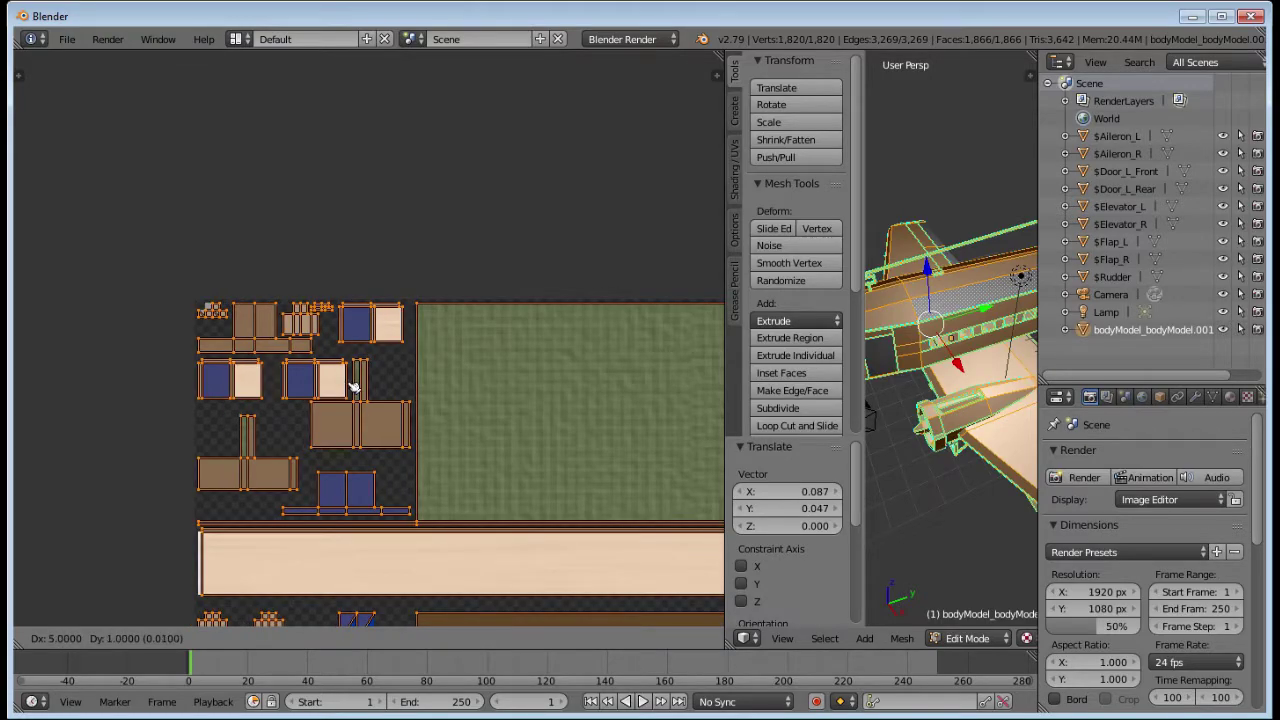
click(352, 387)
middle_drag(1000, 400, 960, 466)
right_click(992, 382)
key(a)
key(a)
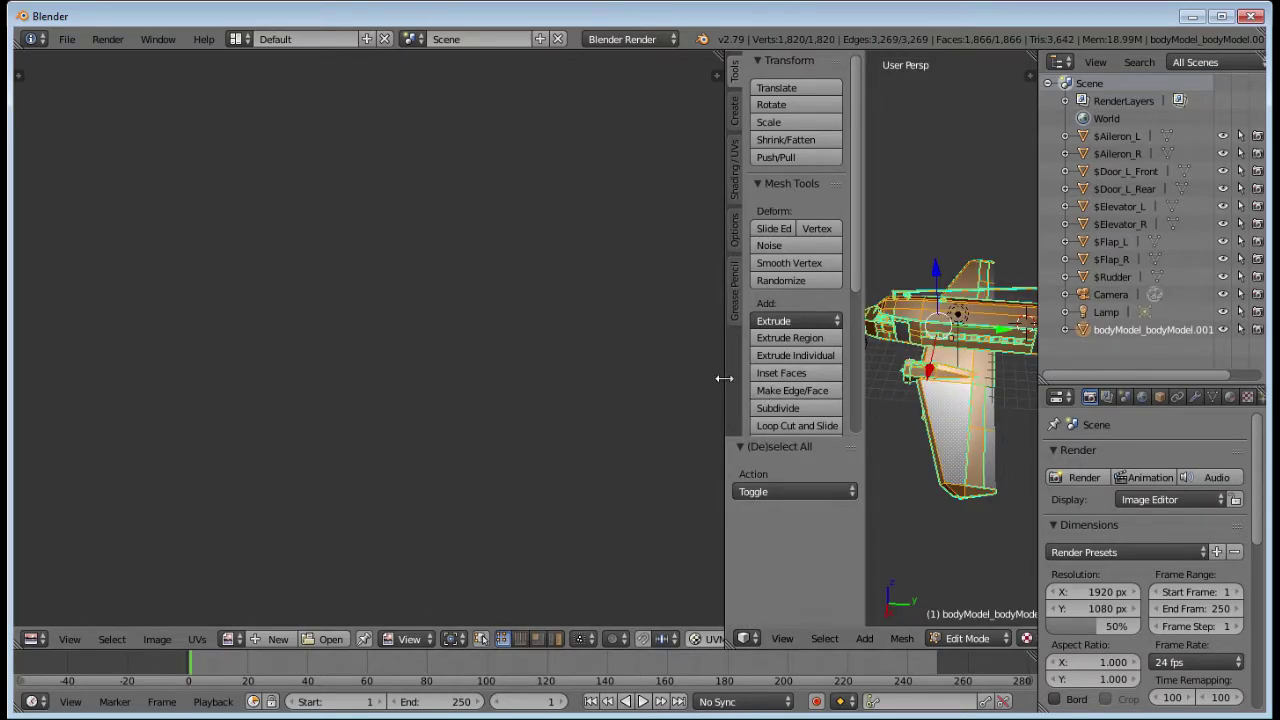
Step: Check a fuselage face's texture, then reselect the whole body mesh
drag(721, 380, 386, 376)
scroll(814, 422, up, 5)
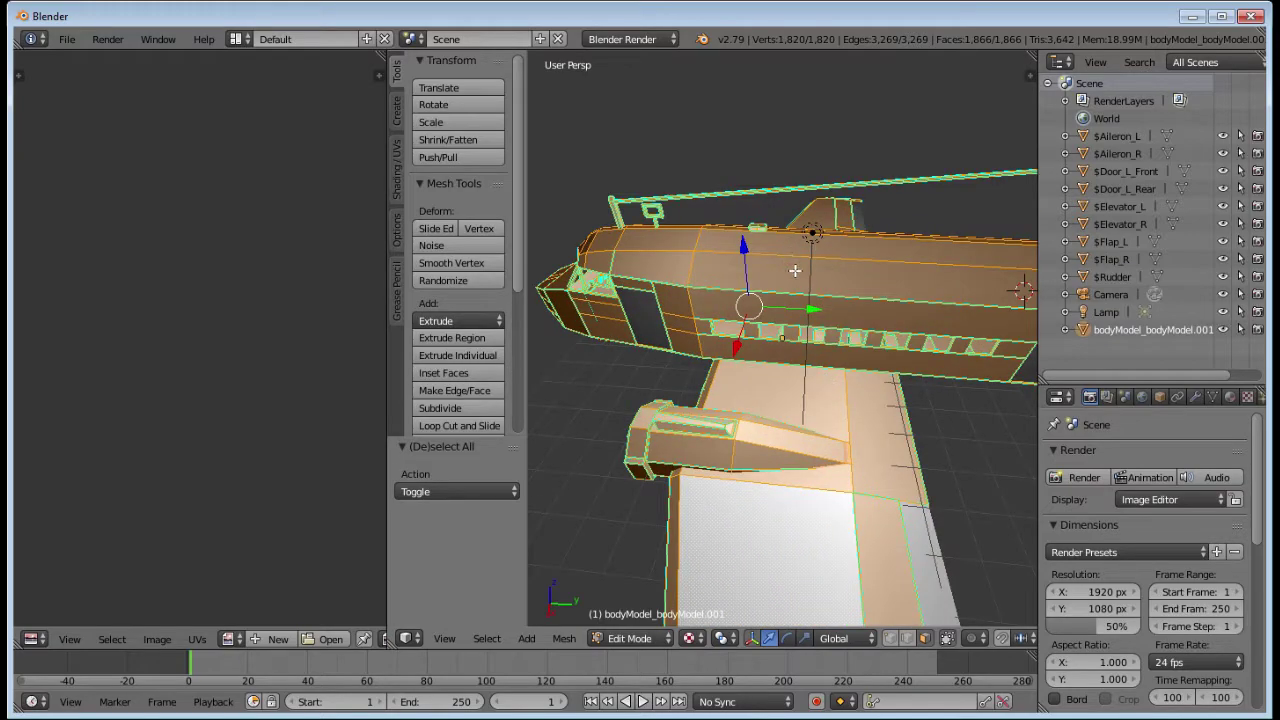
right_click(795, 270)
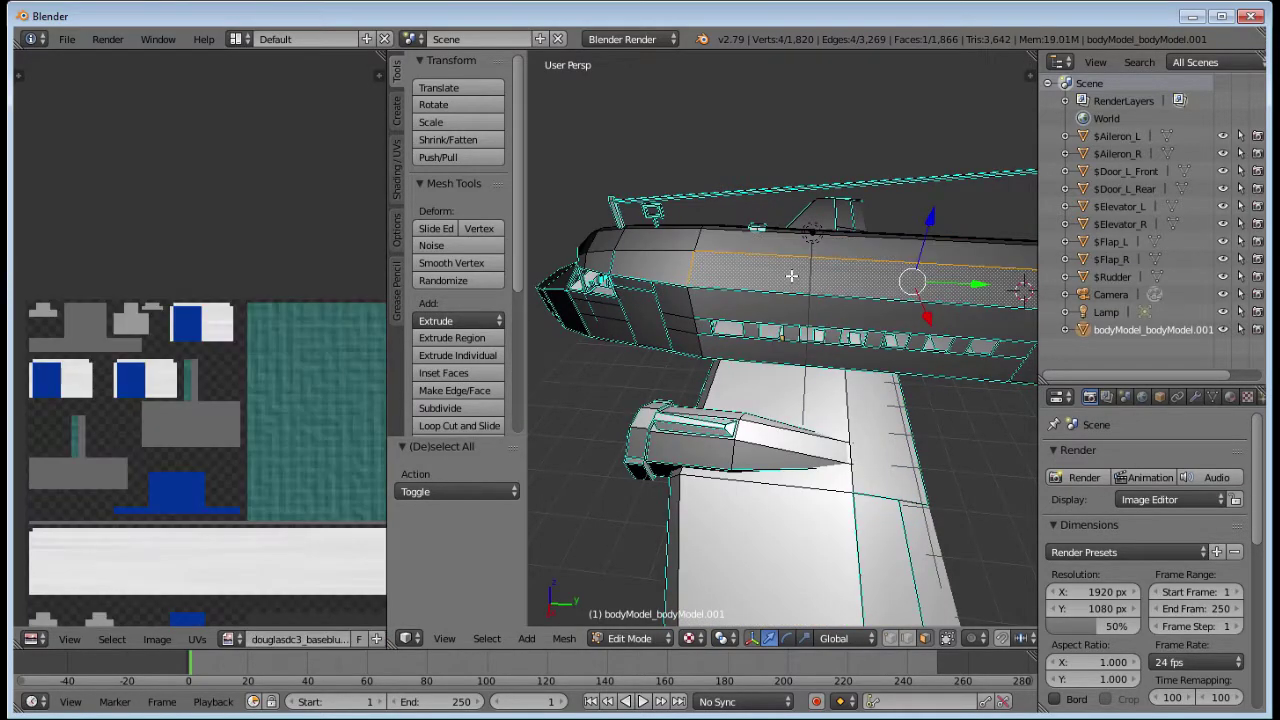
scroll(251, 408, down, 3)
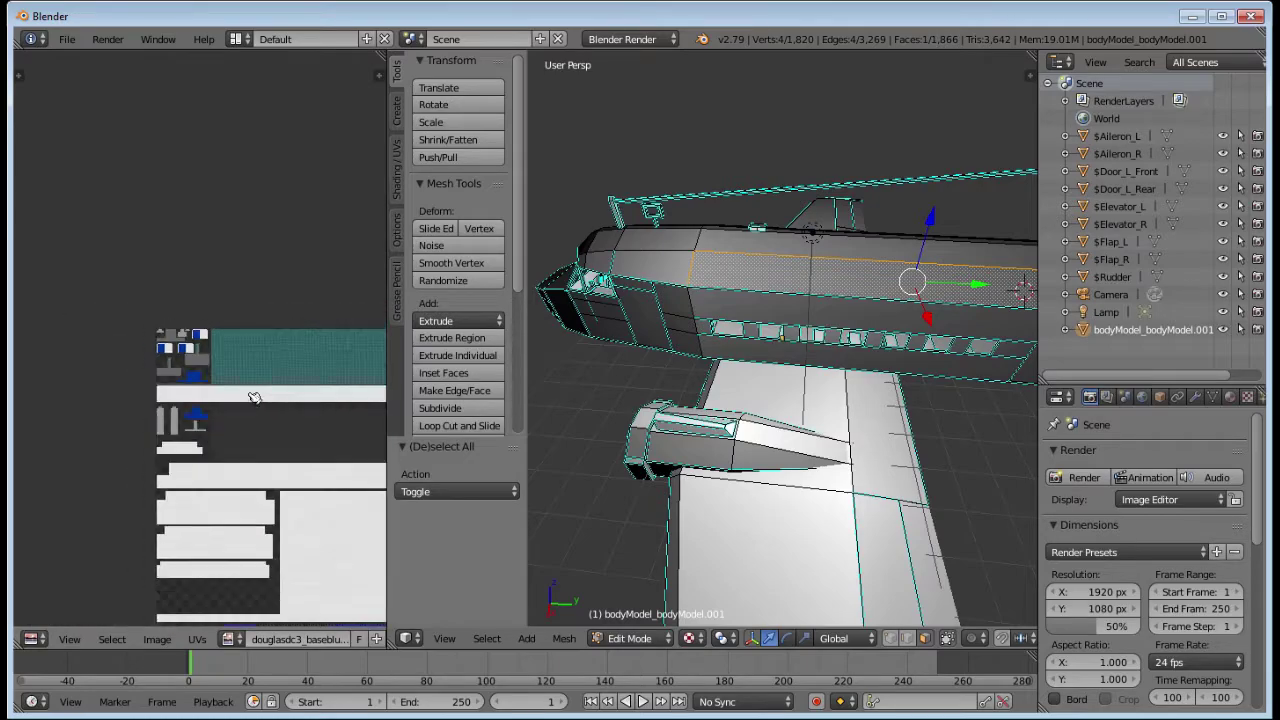
key(a)
key(a)
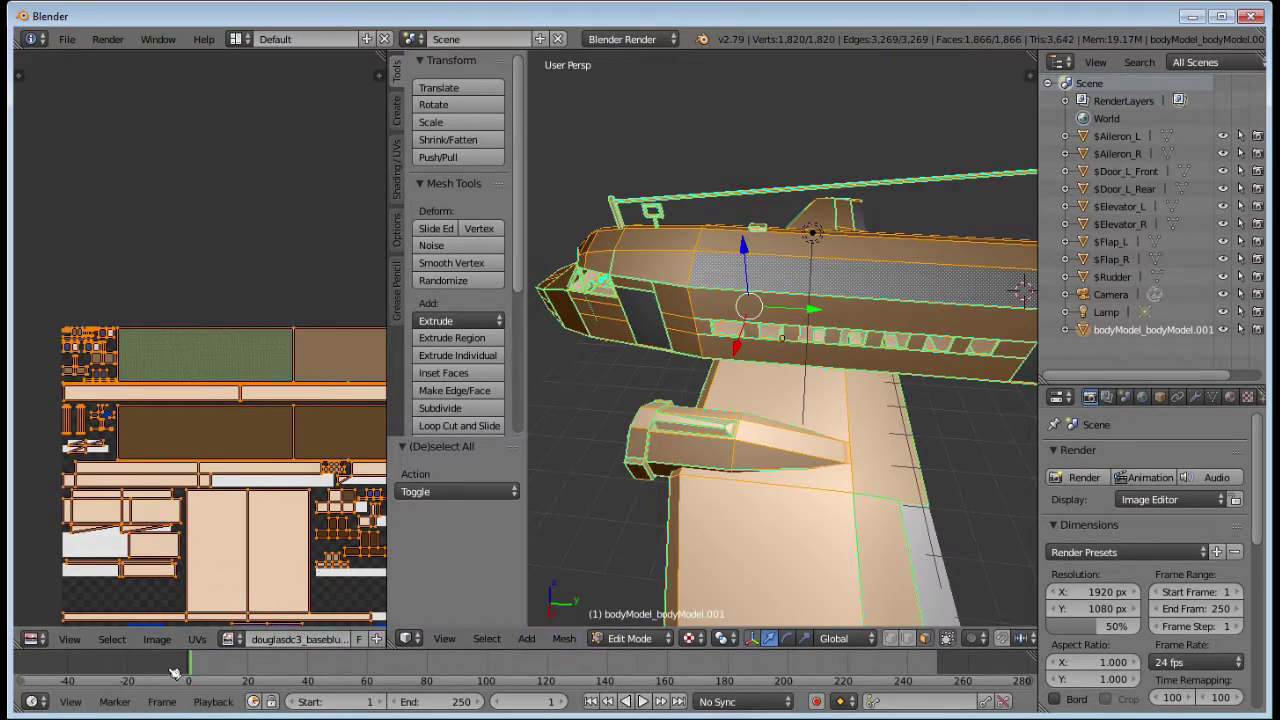
key(a)
key(a)
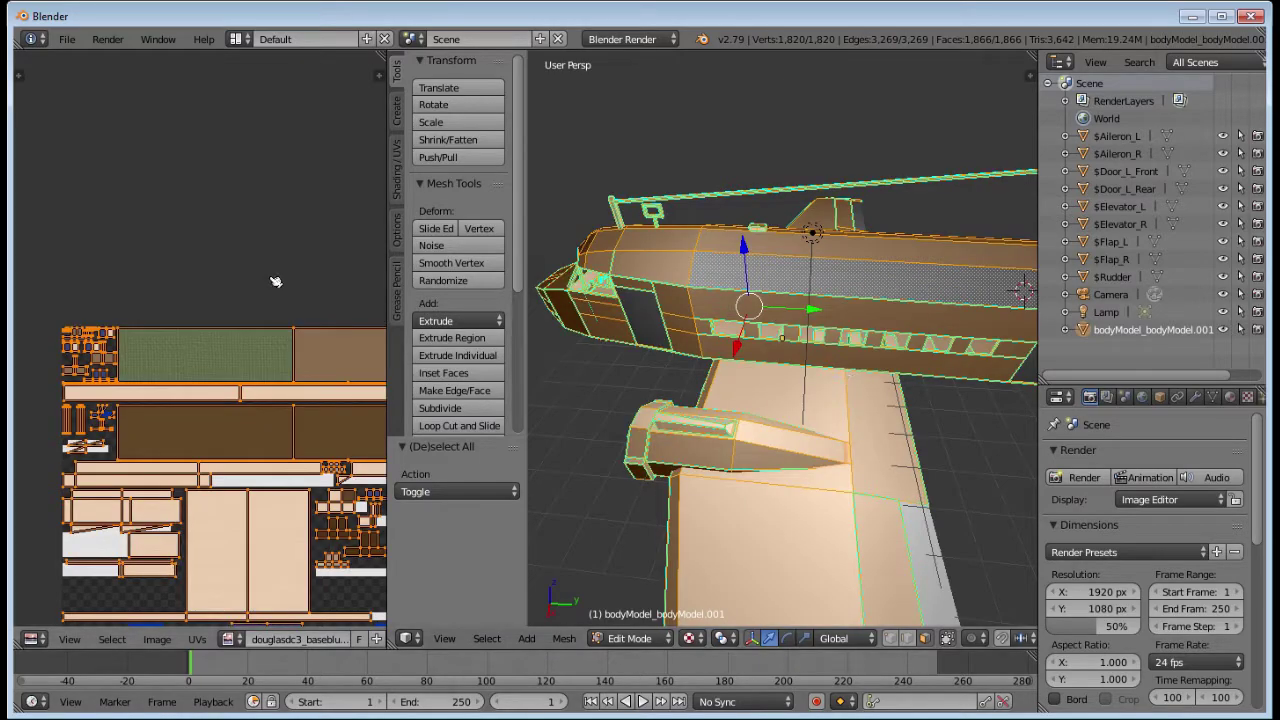
click(238, 298)
scroll(243, 288, down, 1)
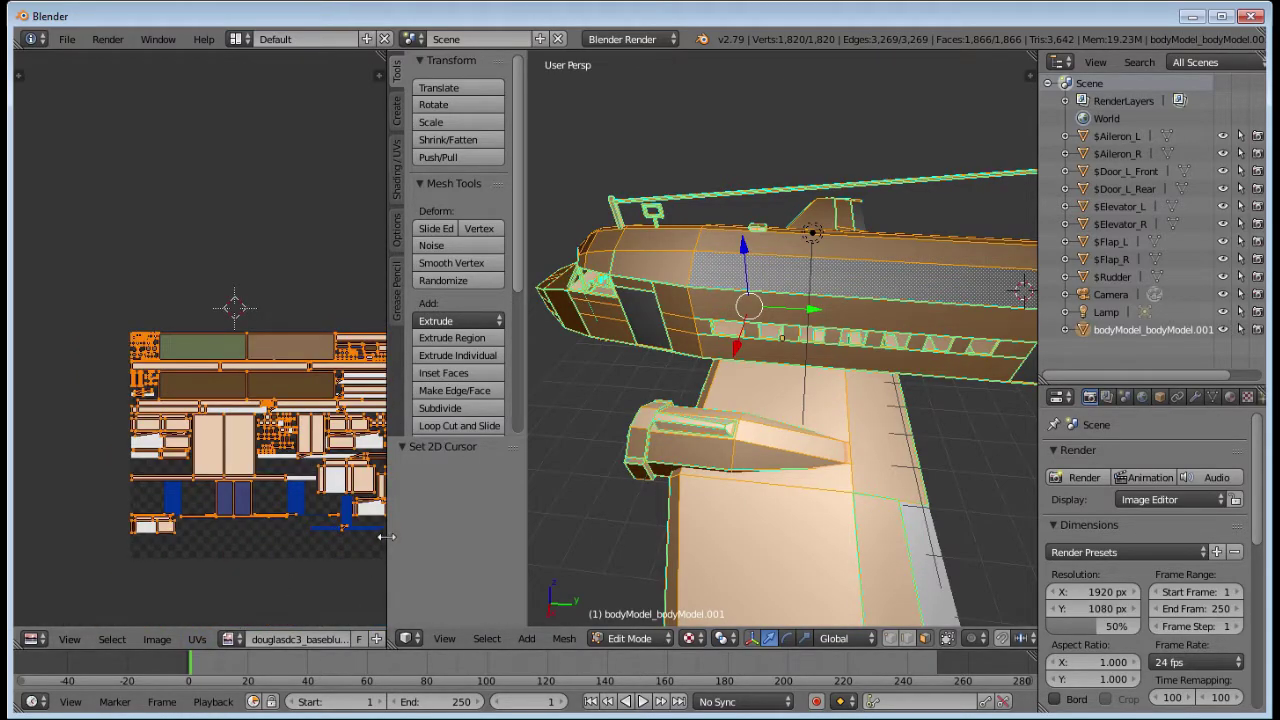
drag(385, 537, 655, 537)
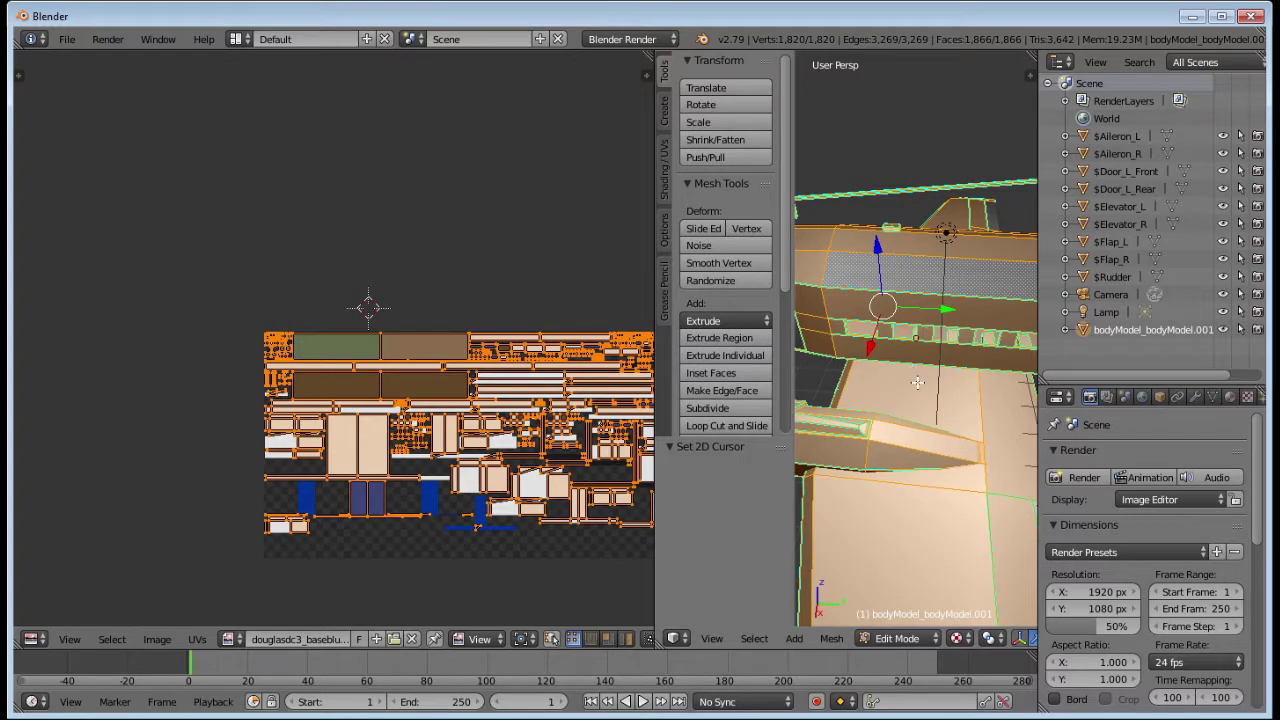
key(a)
key(a)
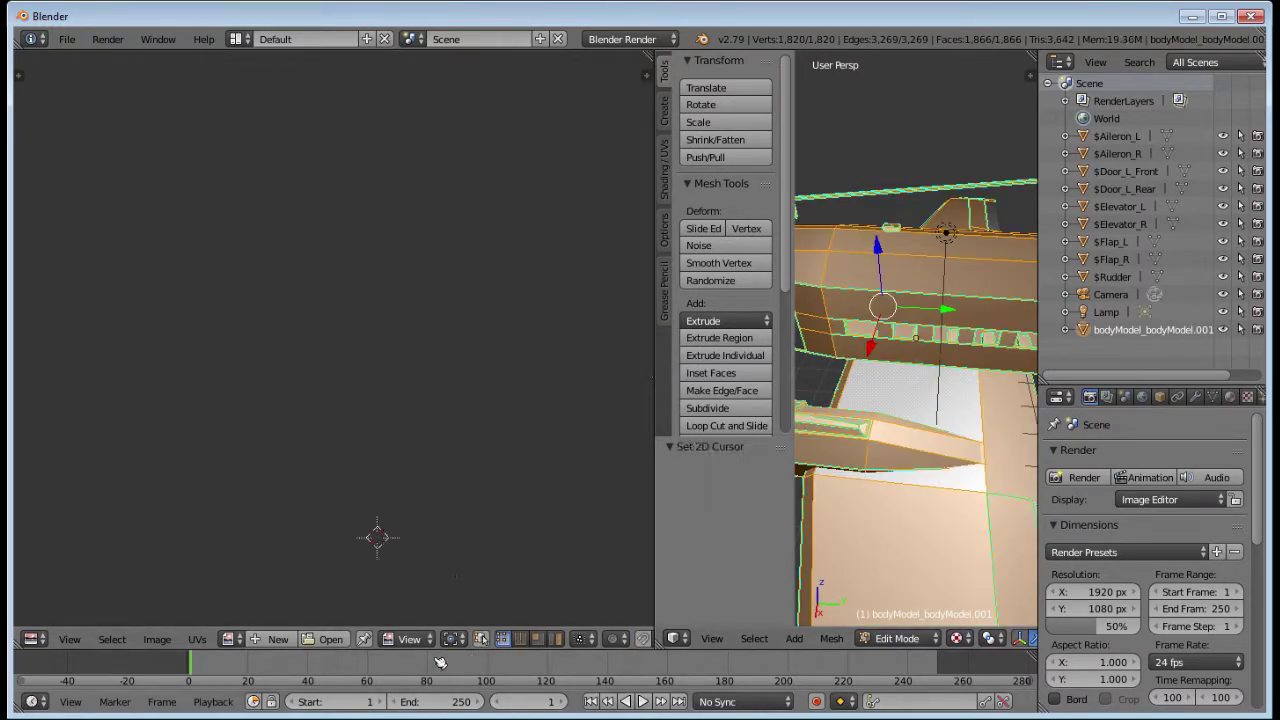
Step: Load douglasdc3_baseblue from Downloads into the UV/Image Editor and frame it
click(328, 639)
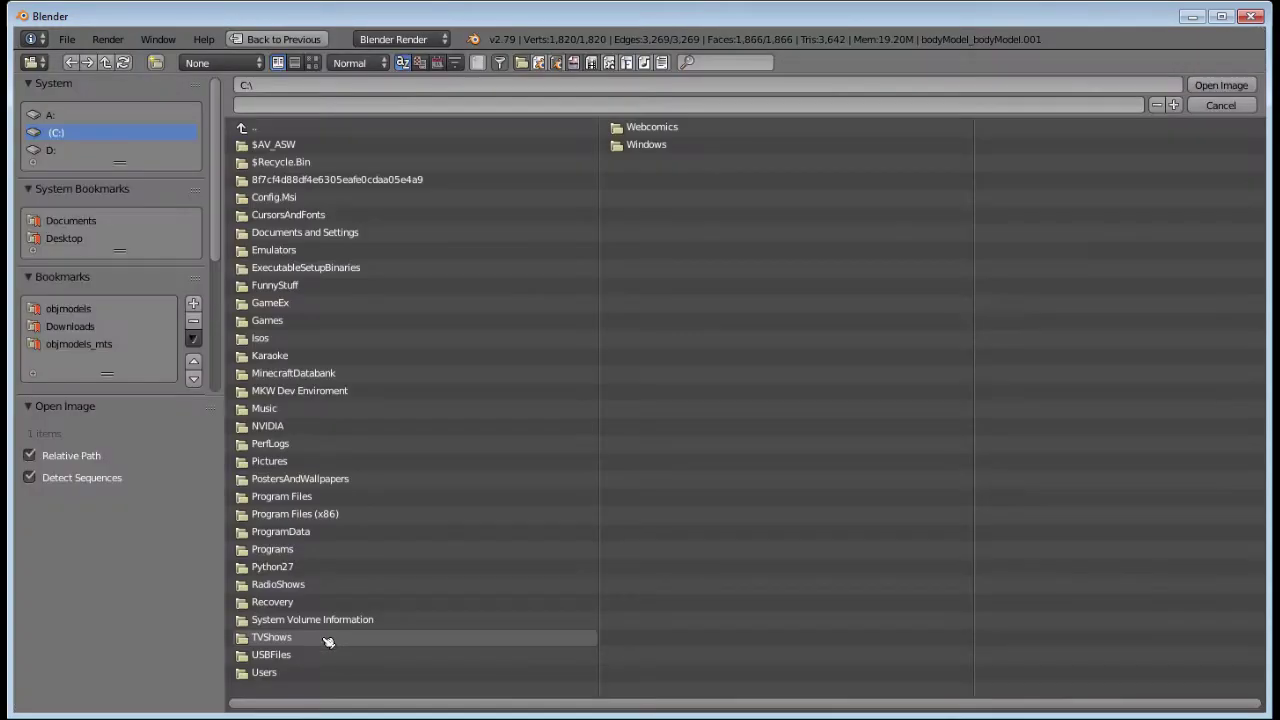
click(88, 330)
double_click(323, 200)
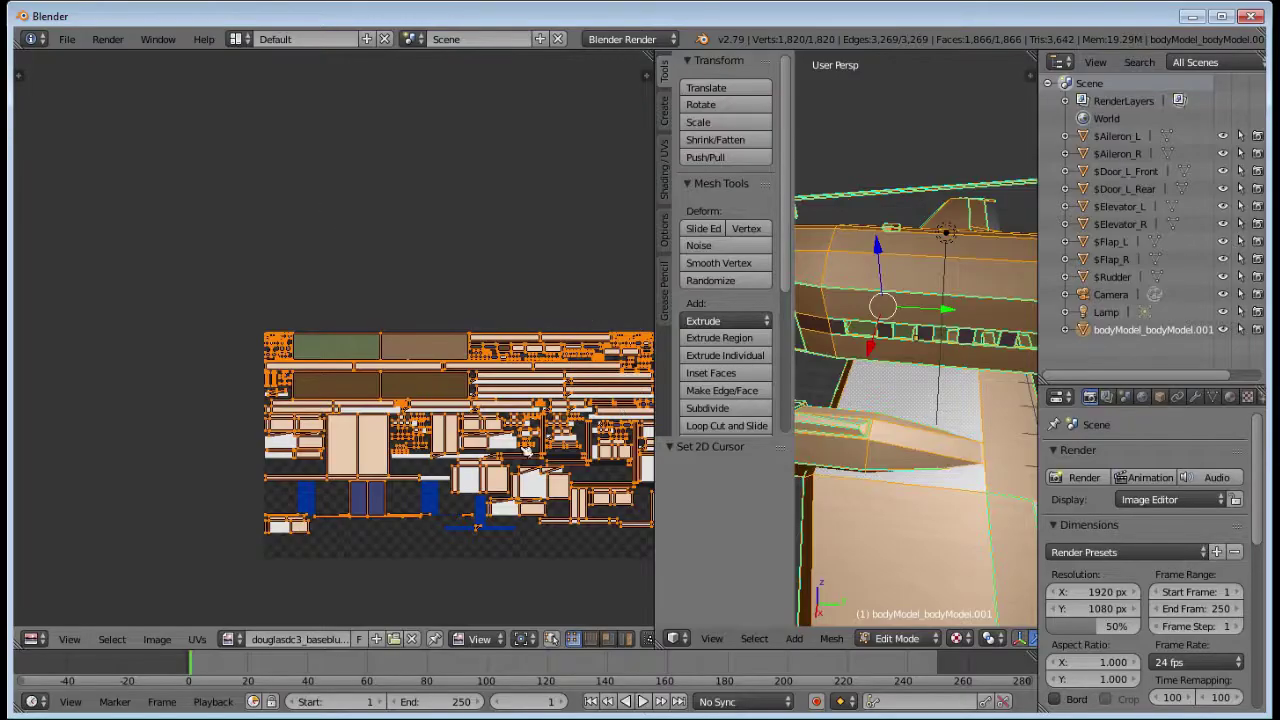
middle_drag(455, 320, 240, 311)
scroll(240, 311, down, 2)
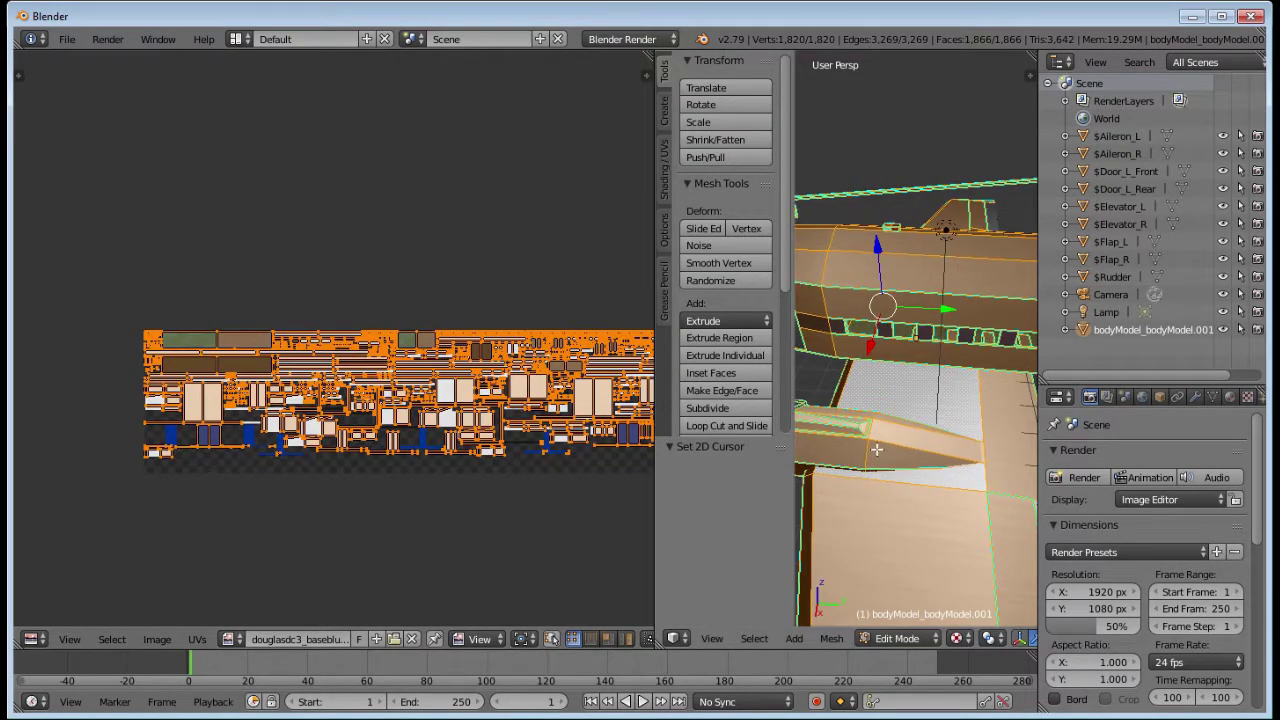
scroll(876, 450, down, 3)
scroll(890, 390, up, 3)
middle_drag(890, 390, 900, 399)
Step: Select individual engine nacelle faces to inspect their texture
right_click(860, 482)
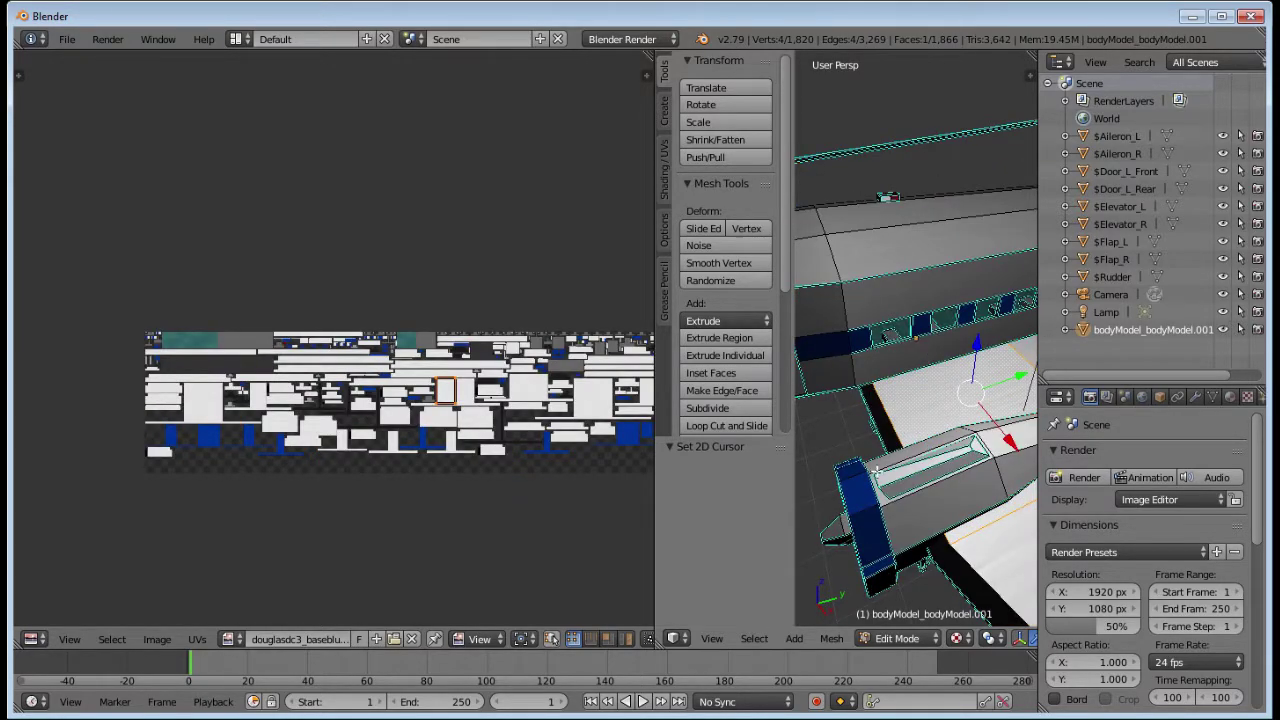
right_click(858, 490)
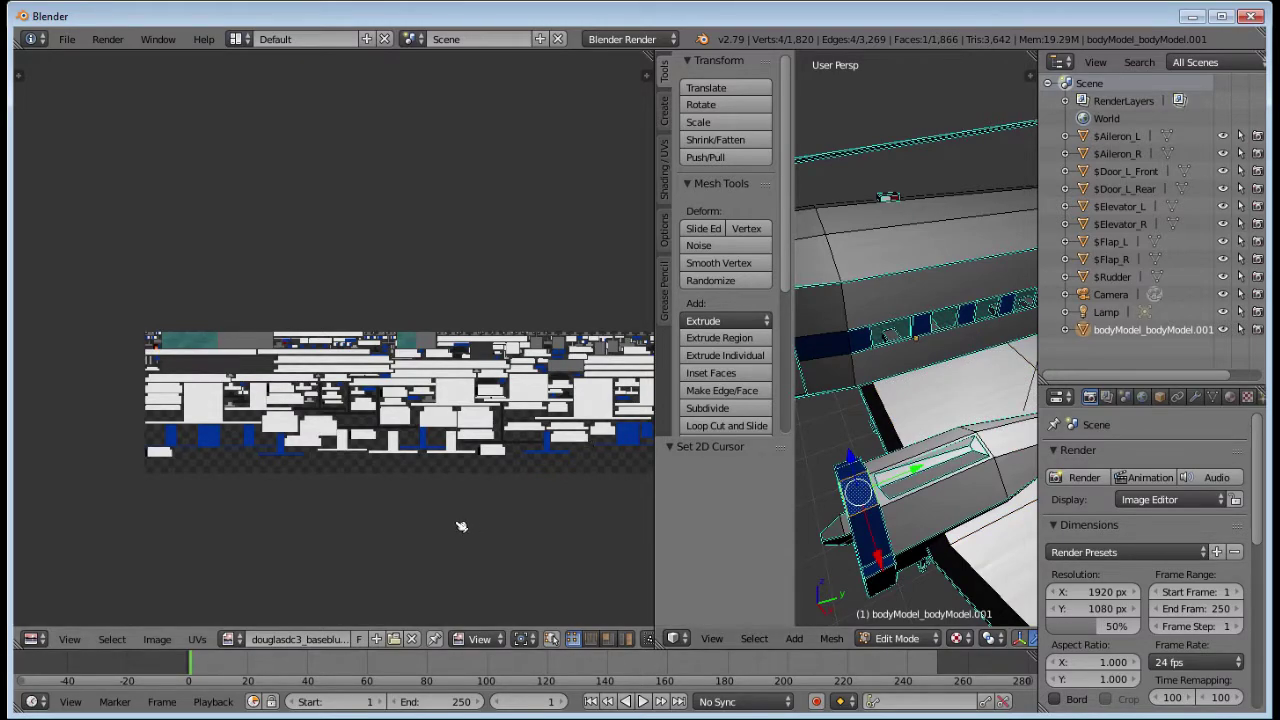
scroll(480, 310, down, 2)
key(a)
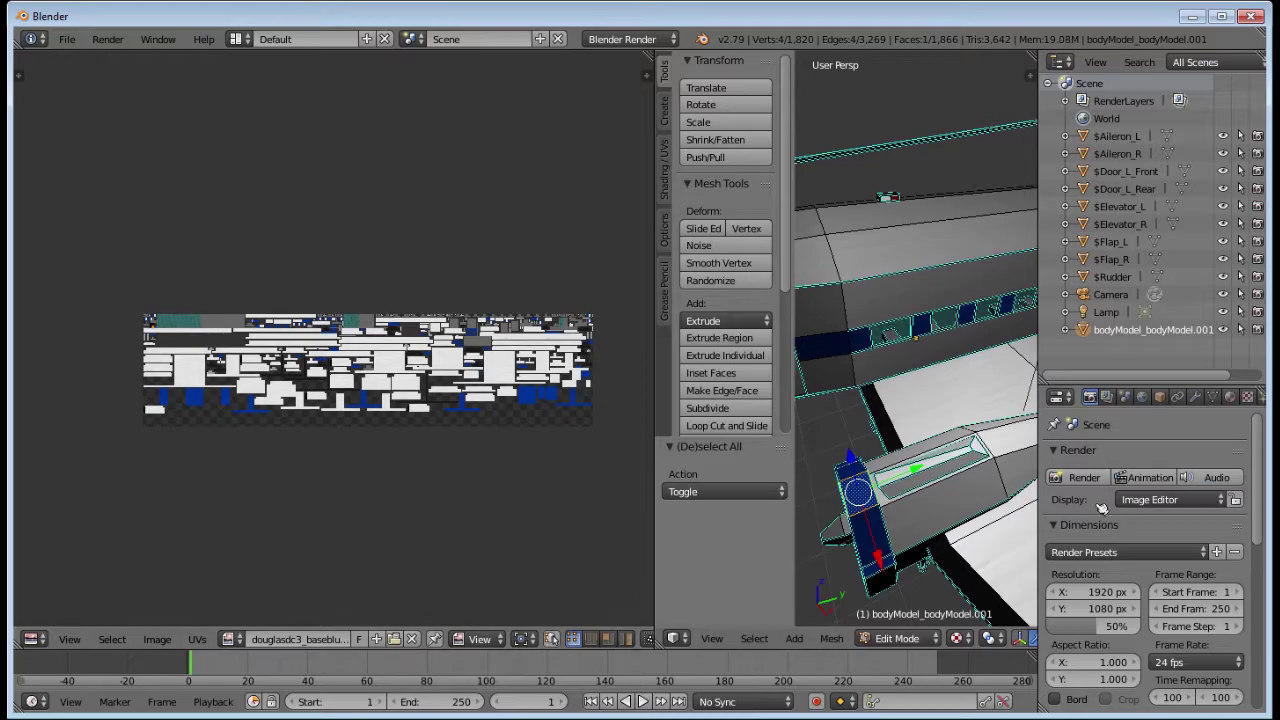
right_click(966, 484)
Step: Select all UVs and move them about four units right, then nudge back slightly
key(a)
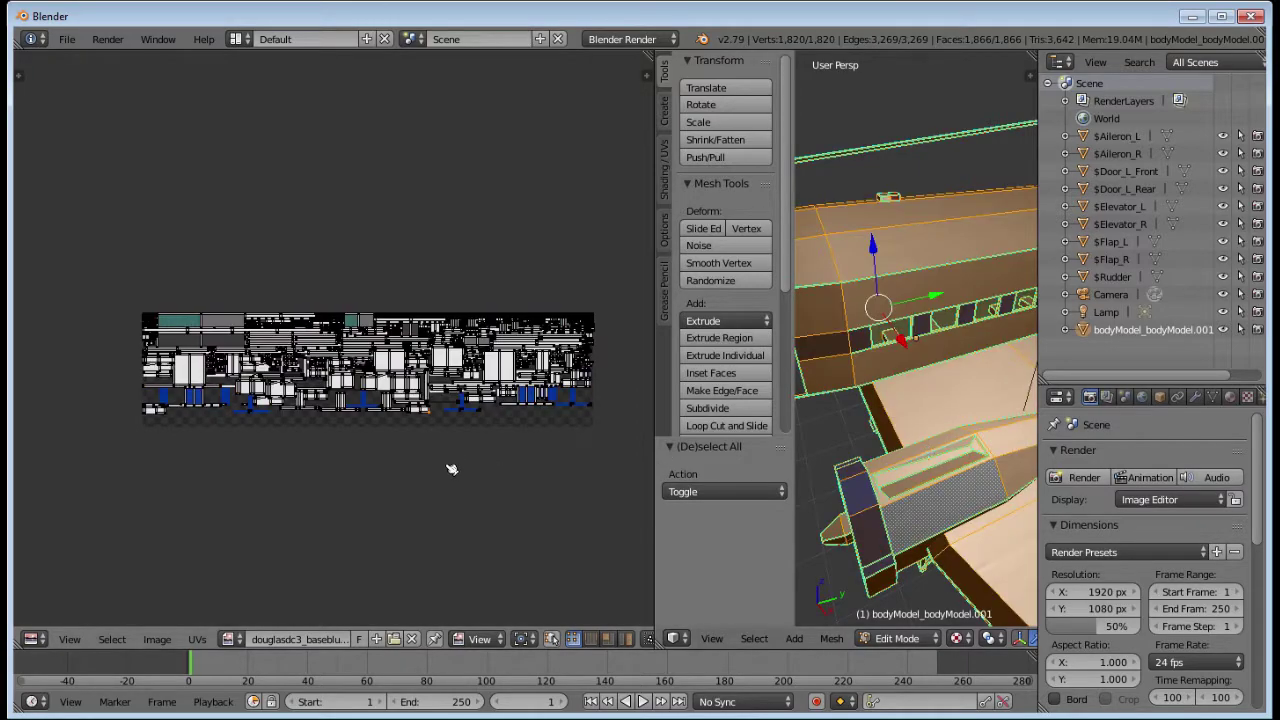
key(a)
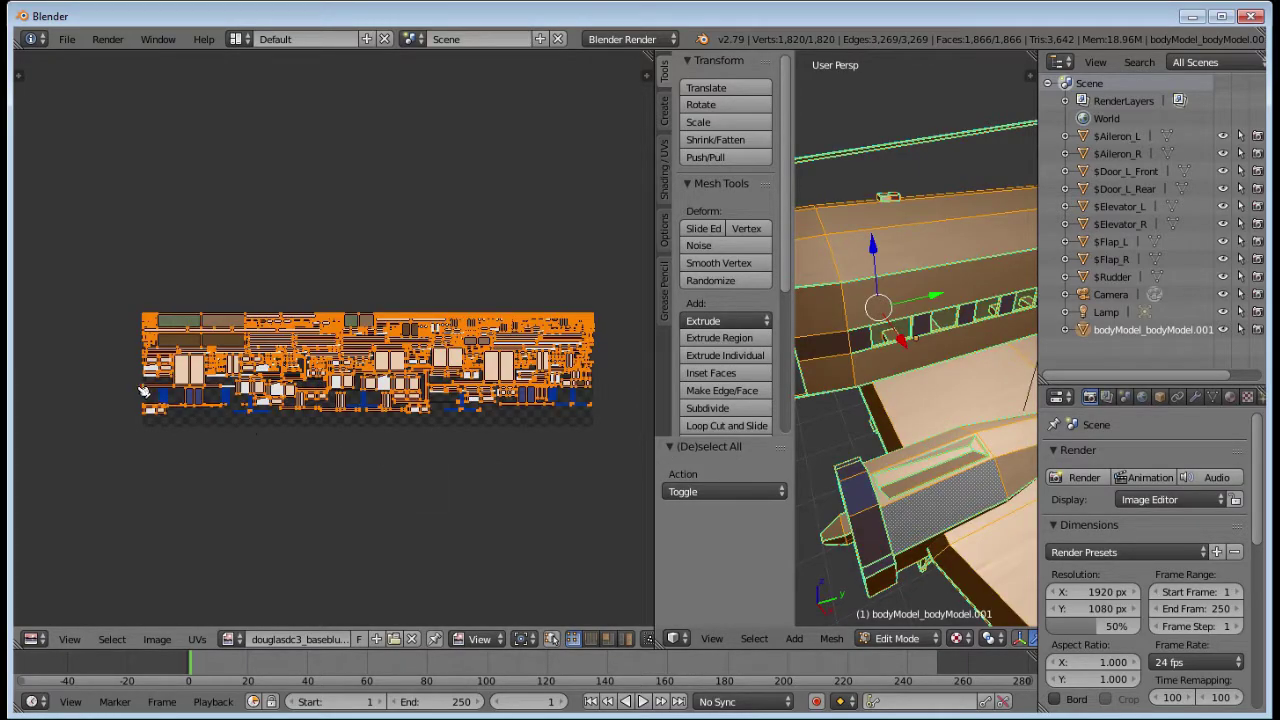
key(g)
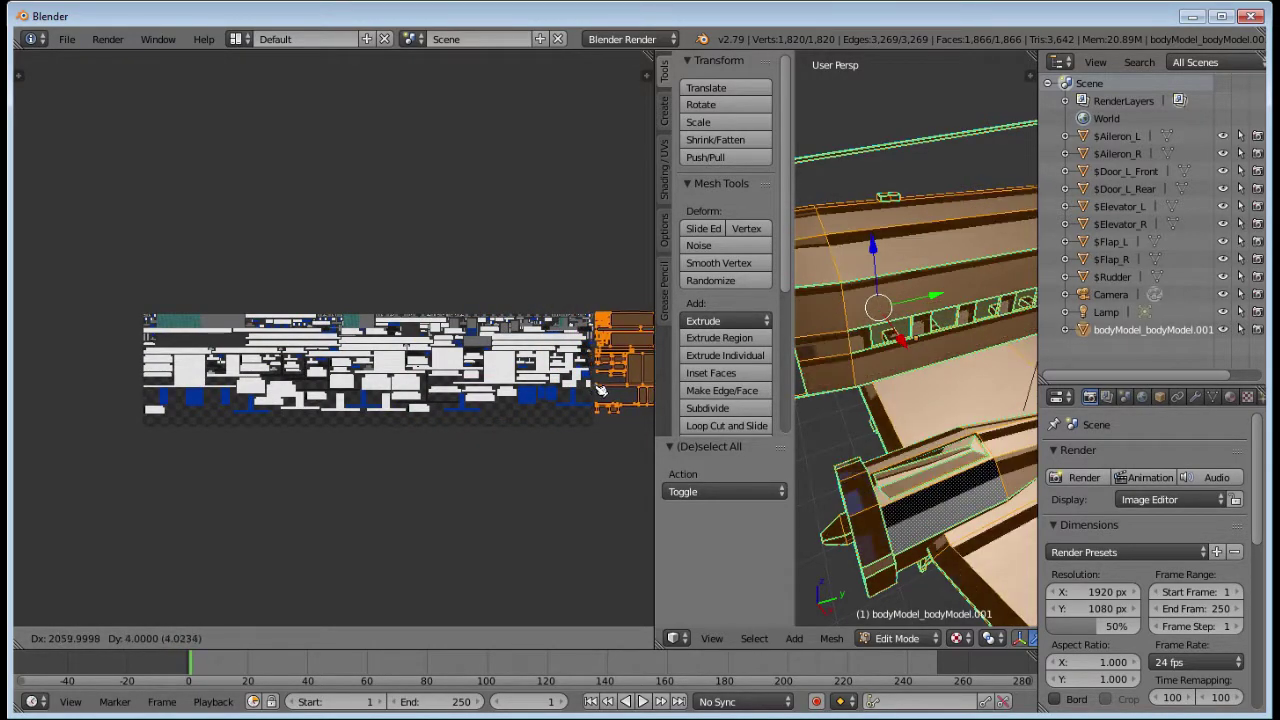
click(590, 390)
ctrl+scroll(497, 366, right, 3)
scroll(497, 366, up, 5)
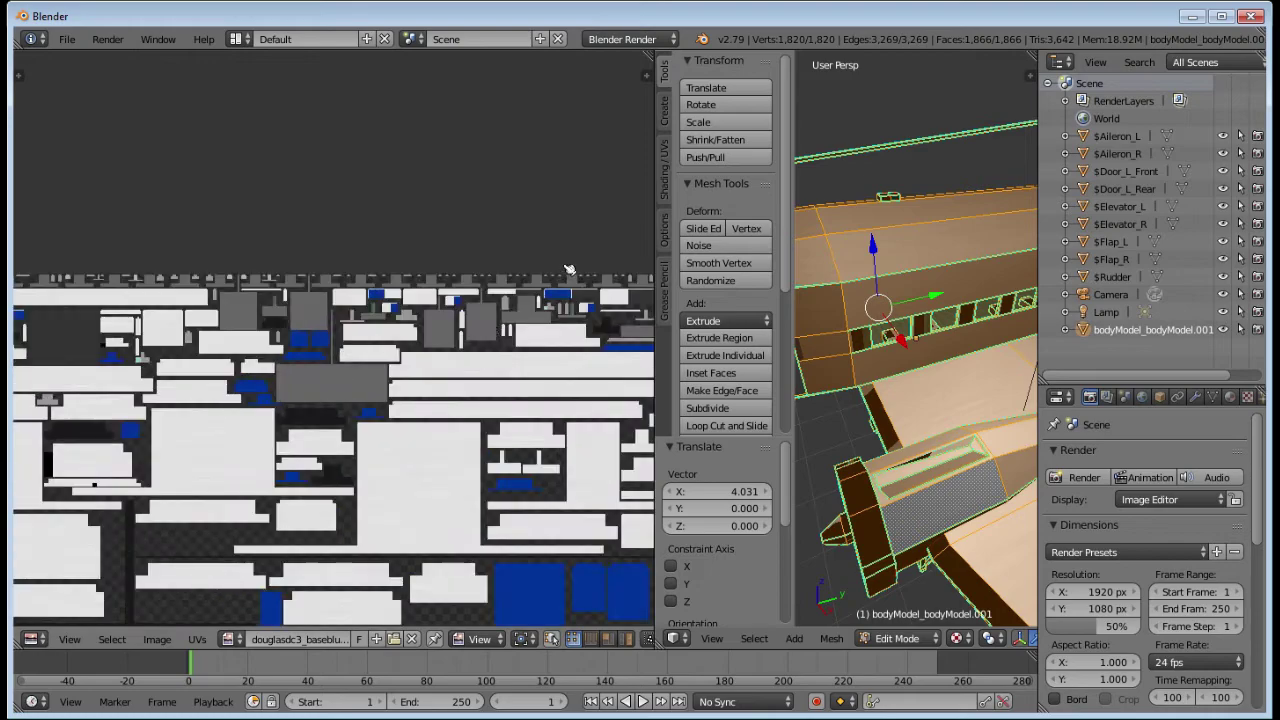
middle_drag(505, 215, 300, 318)
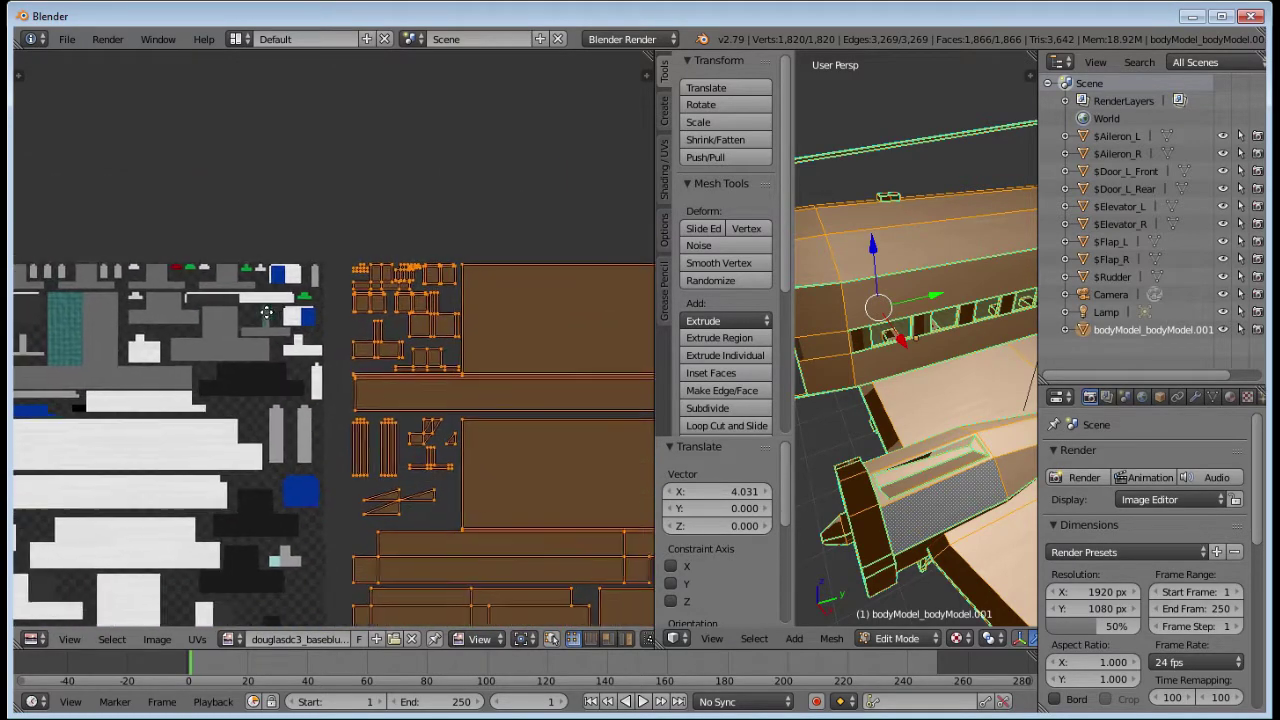
key(g)
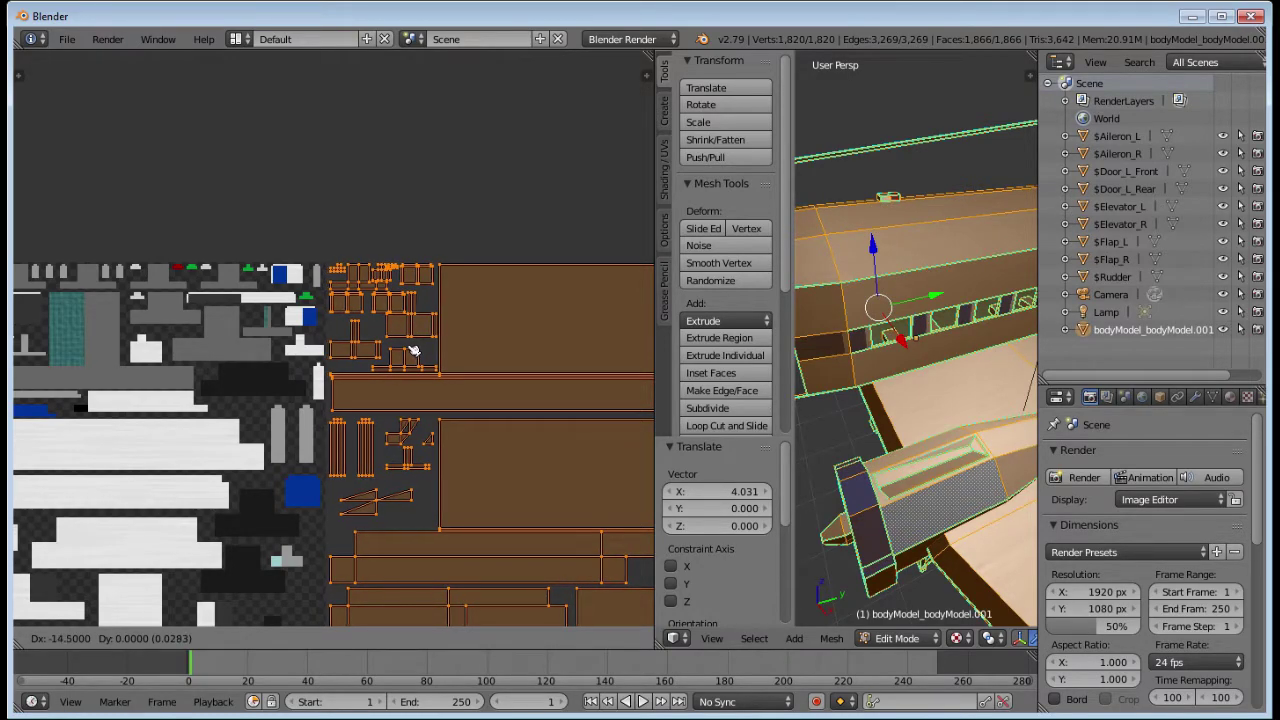
click(412, 350)
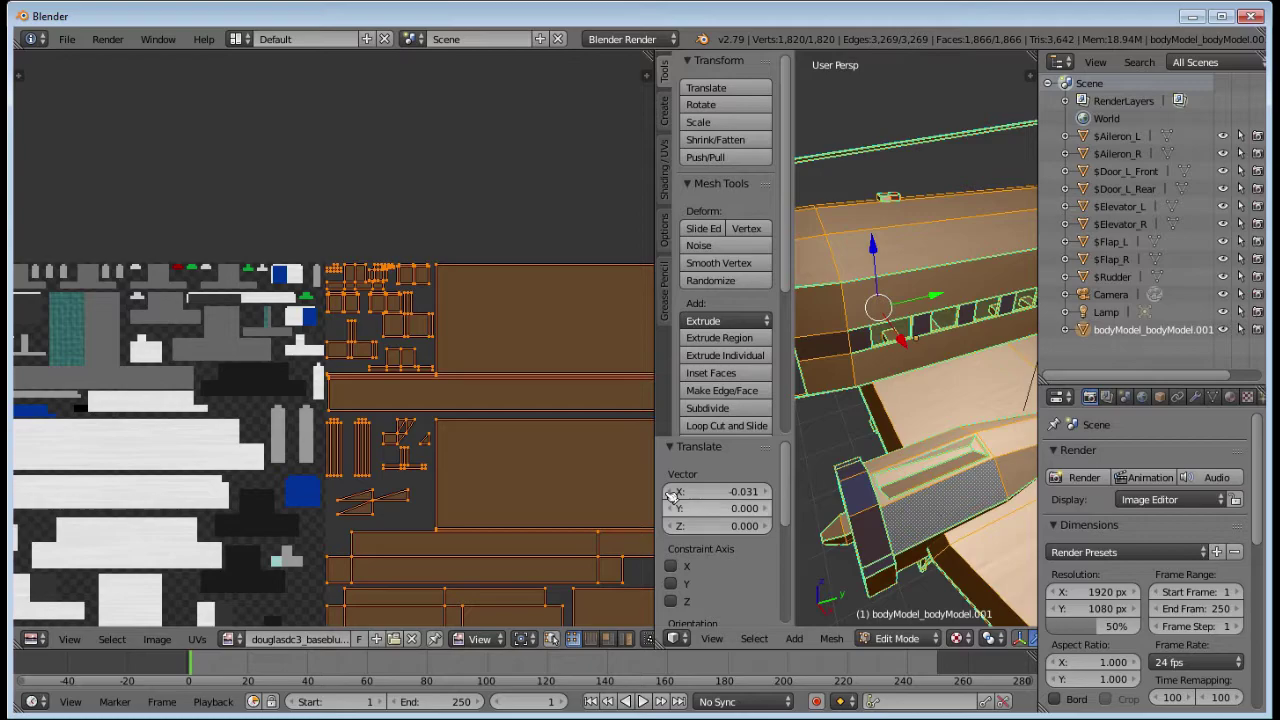
Step: Inspect a nacelle face, deselect it, and widen the 3D view before picking a fuselage face
scroll(323, 337, up, 4)
scroll(323, 337, up, 3)
right_click(907, 500)
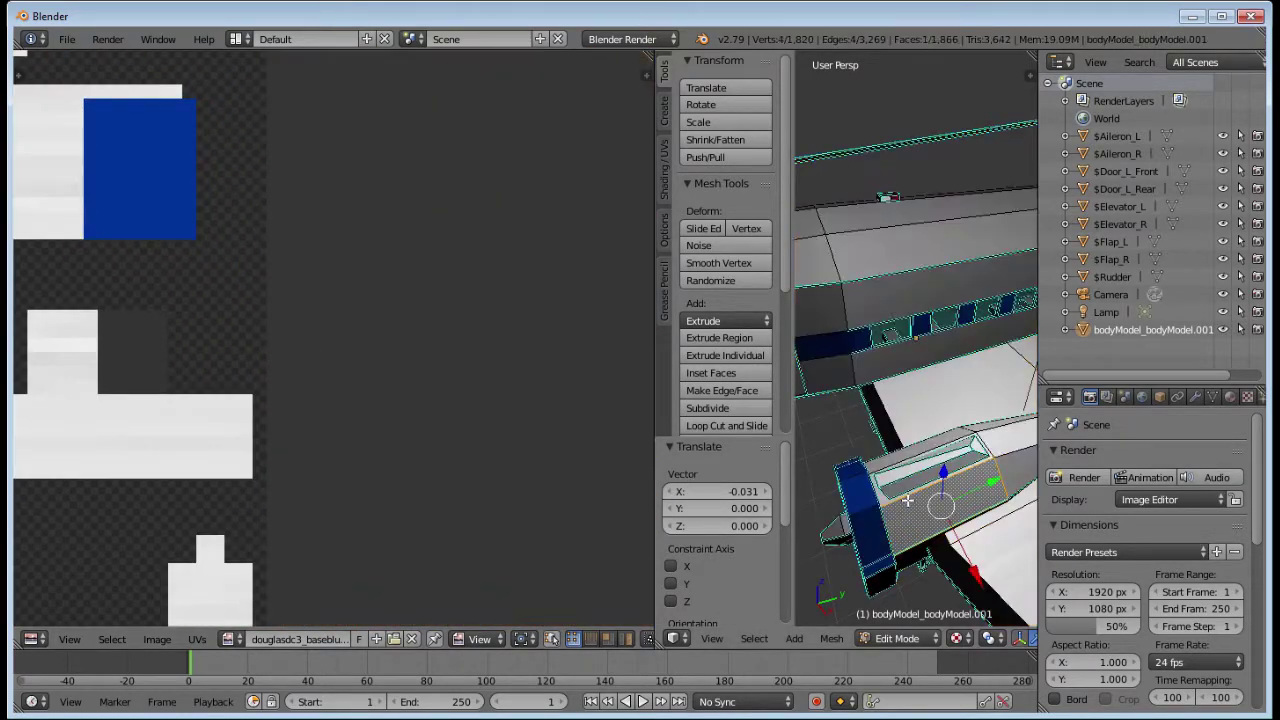
middle_drag(890, 447, 872, 455)
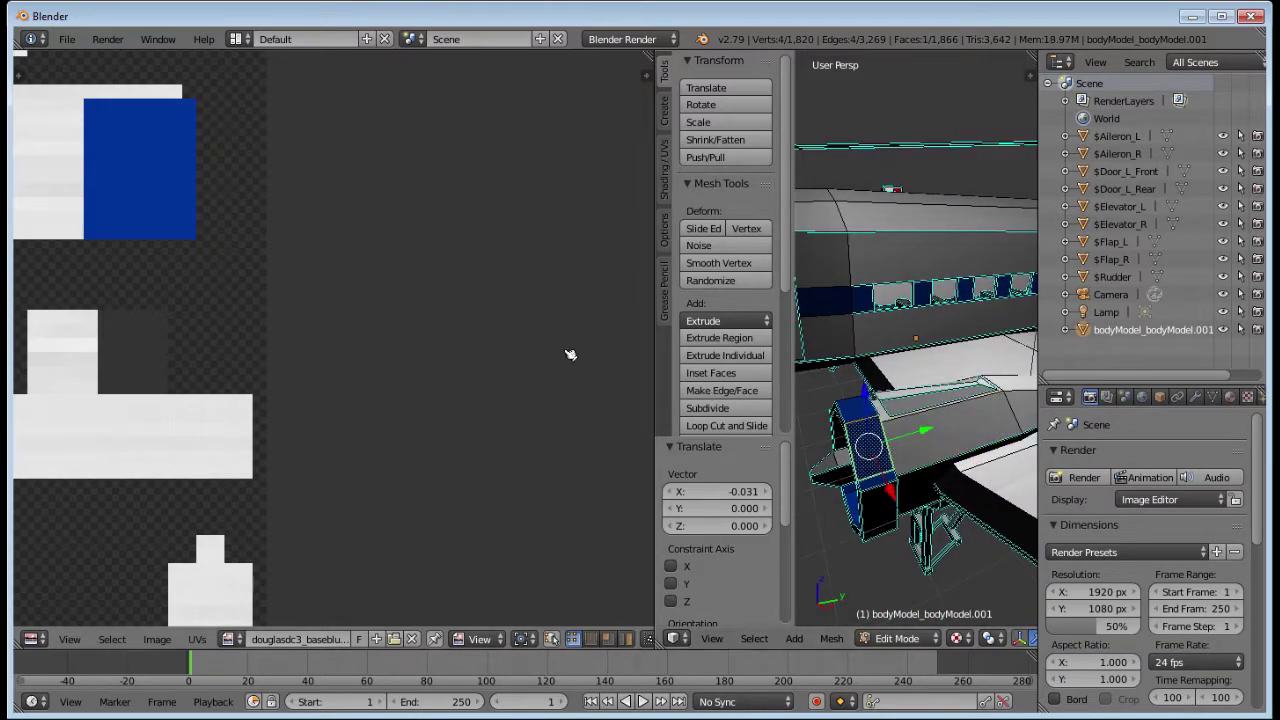
scroll(506, 351, down, 5)
key(a)
key(a)
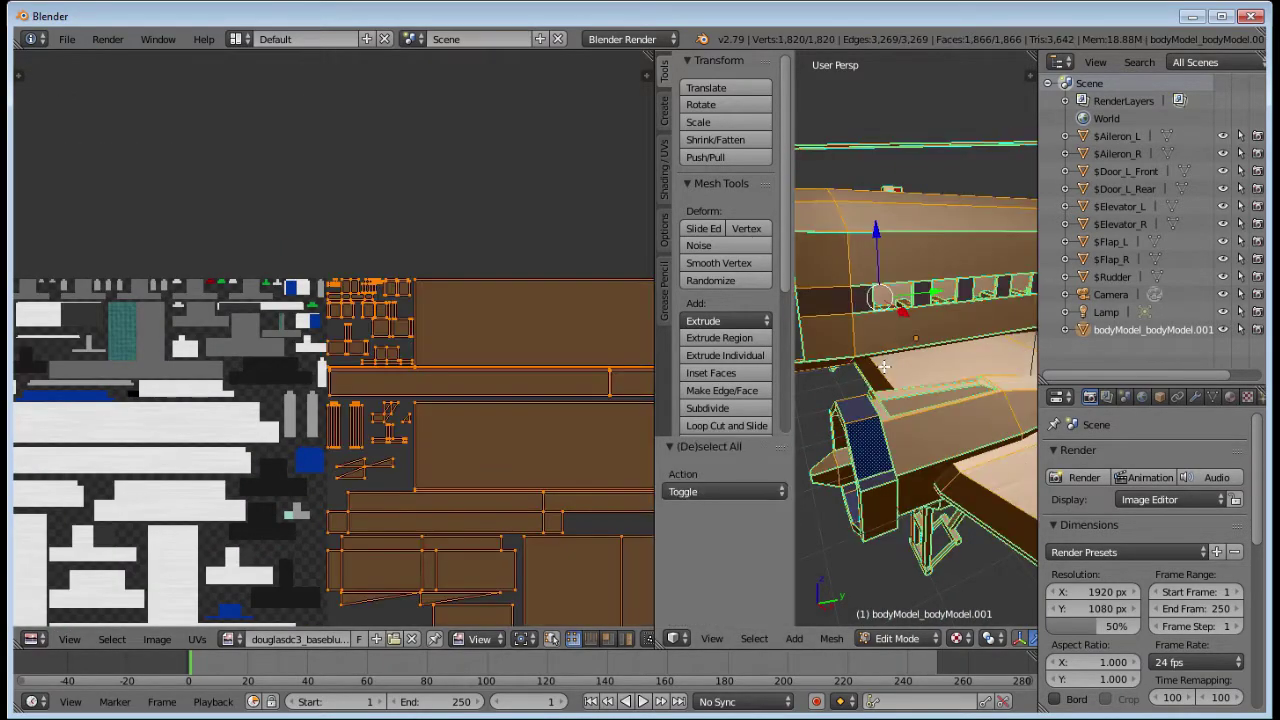
scroll(371, 286, down, 3)
middle_drag(371, 286, 411, 254)
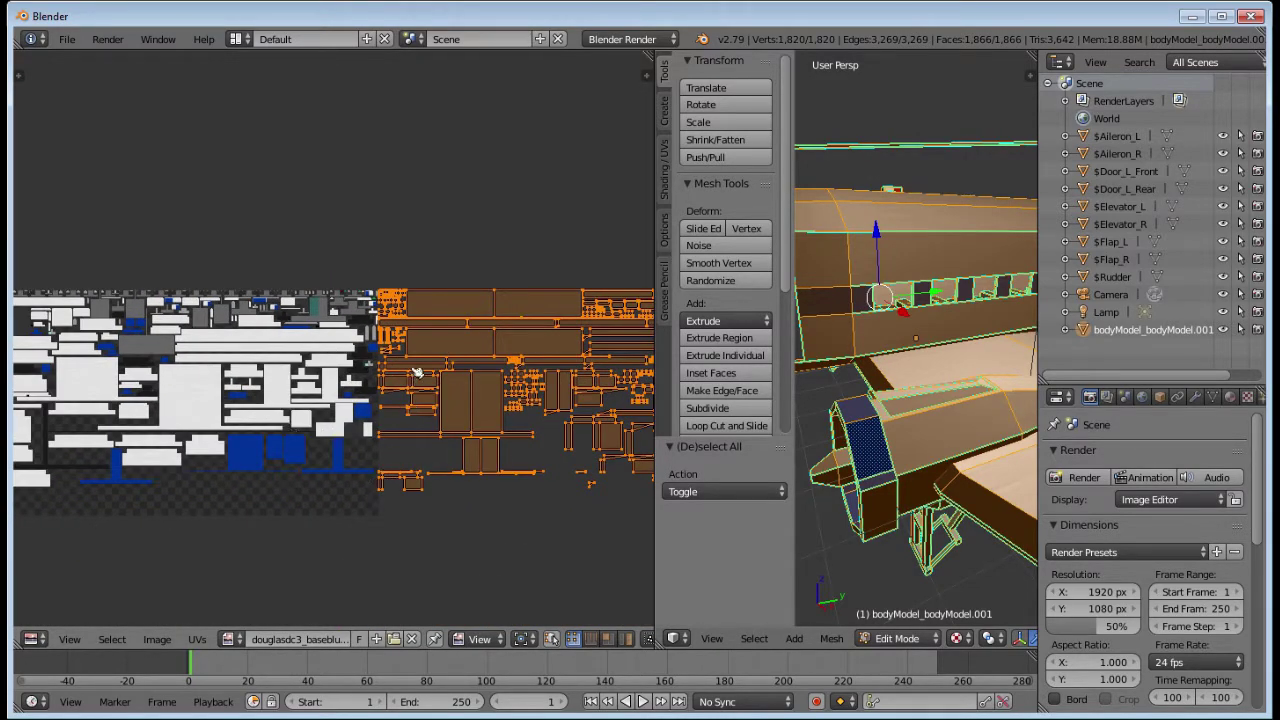
scroll(342, 278, down, 4)
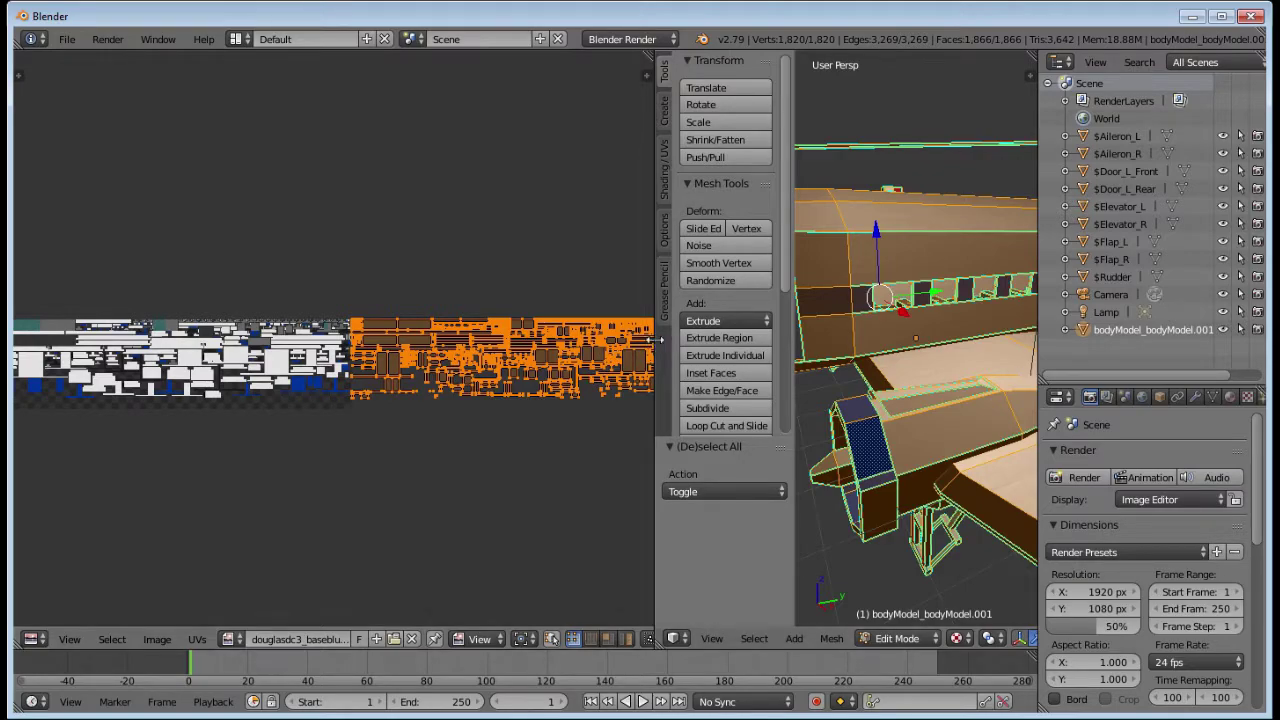
drag(655, 343, 366, 343)
right_click(650, 291)
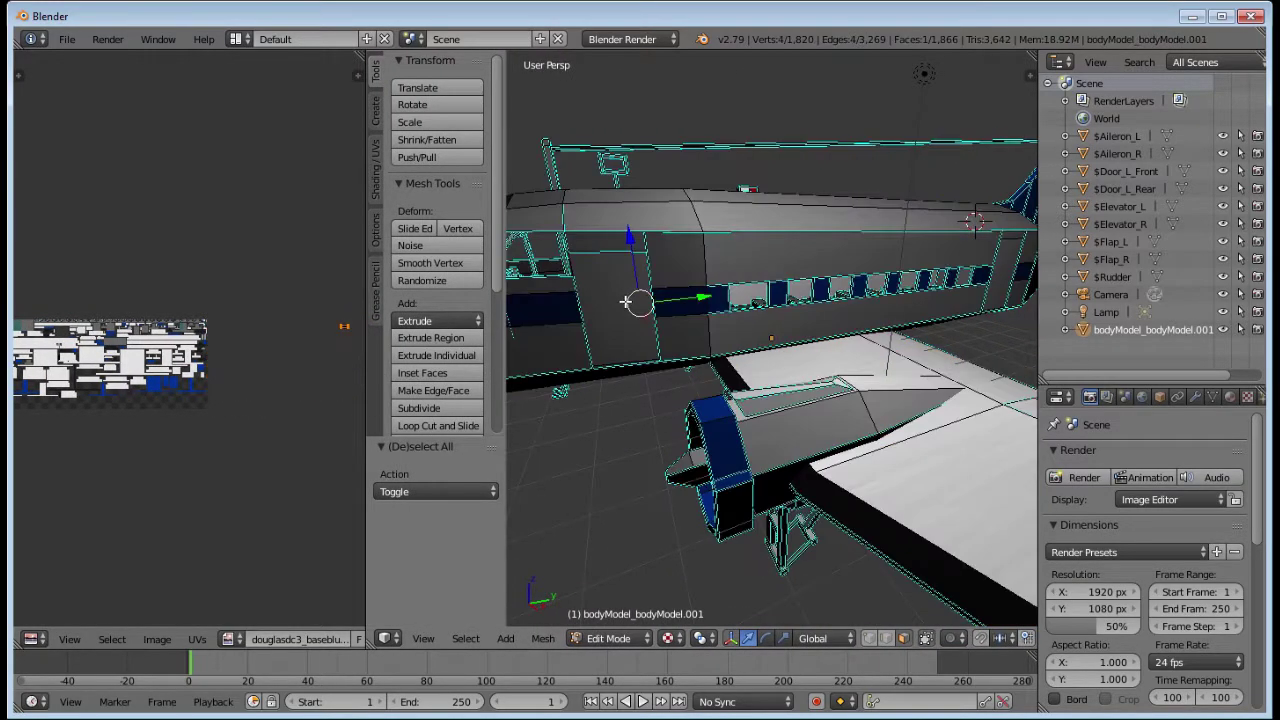
Step: Select the $Door_L_Front object and enter Edit Mode with its faces selected
click(1112, 278)
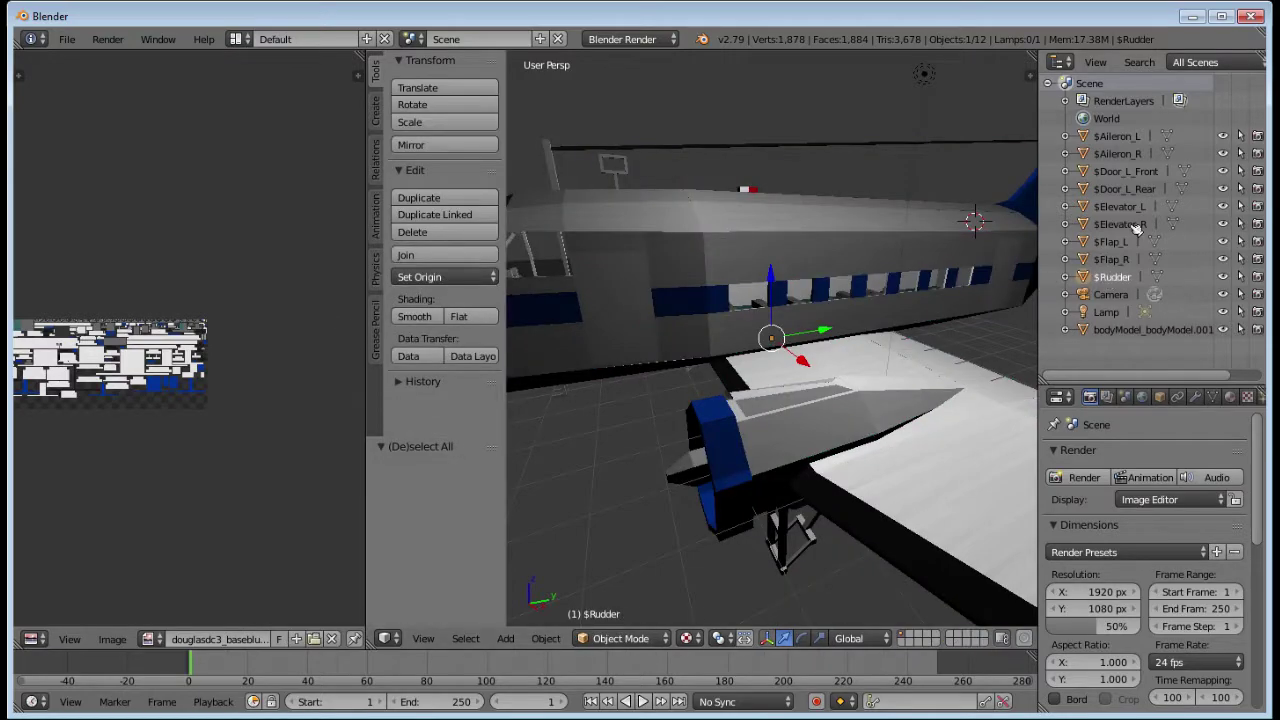
click(1138, 172)
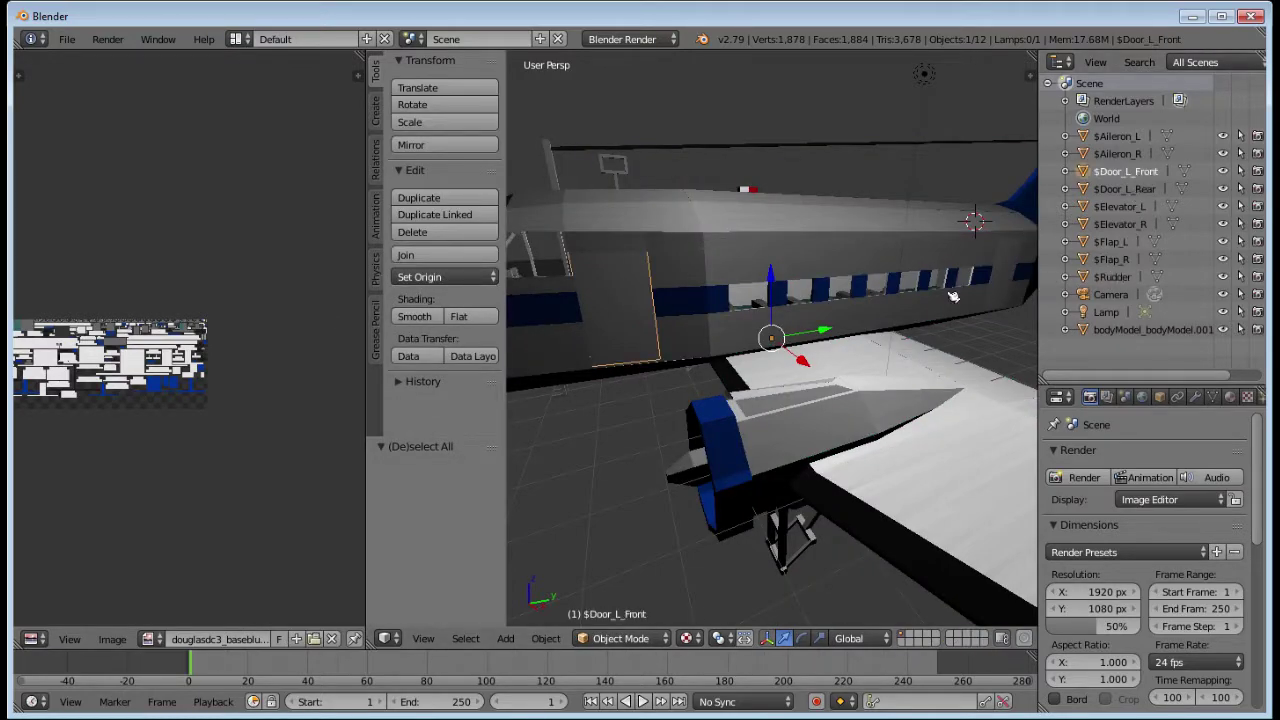
click(622, 638)
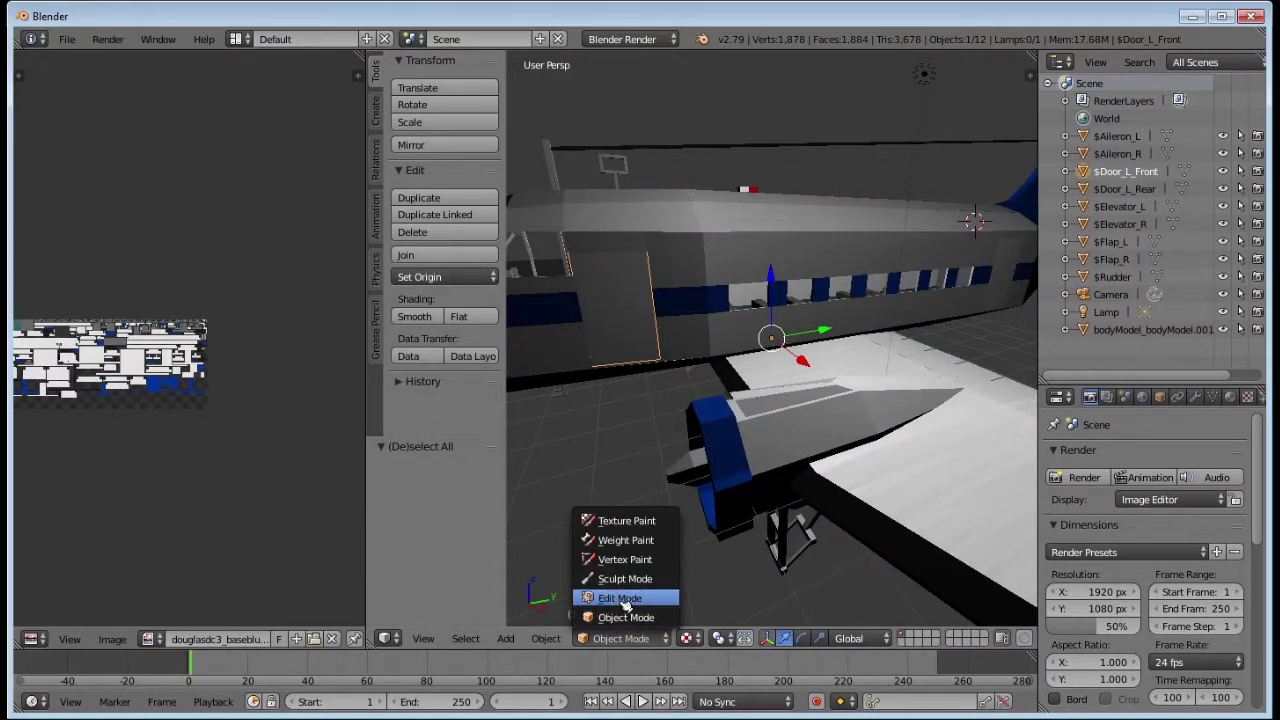
click(620, 598)
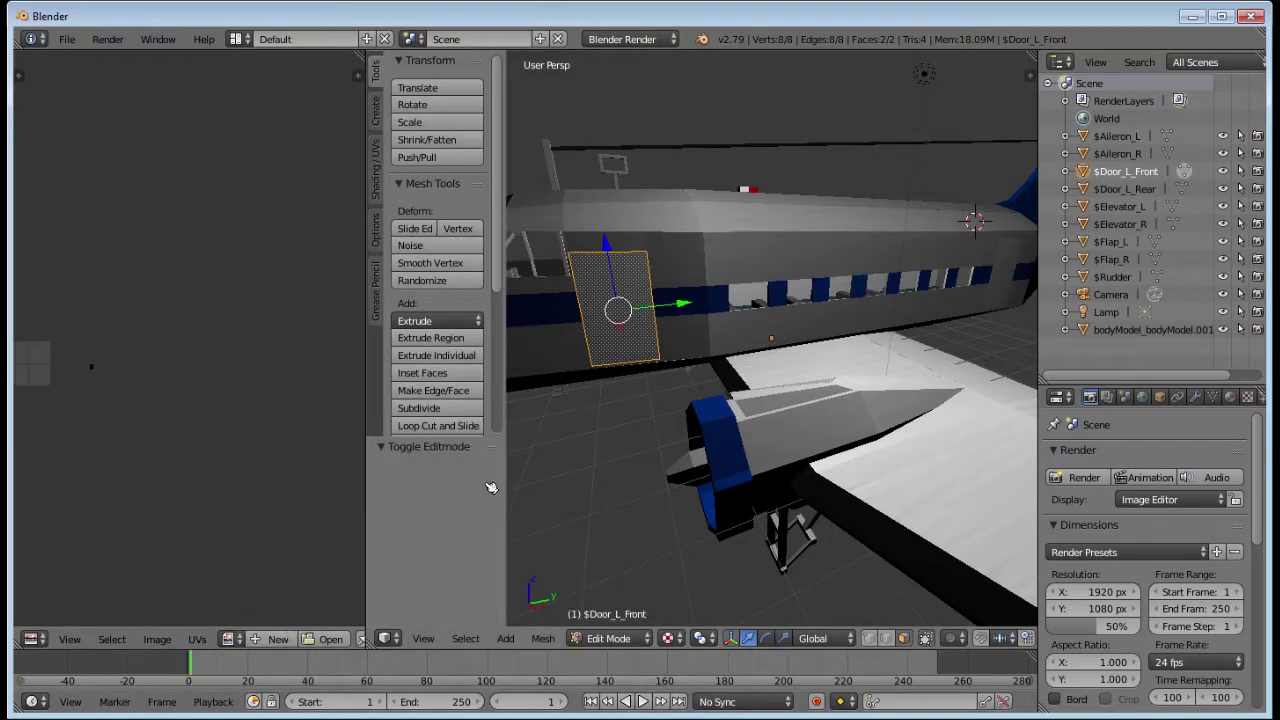
key(a)
key(a)
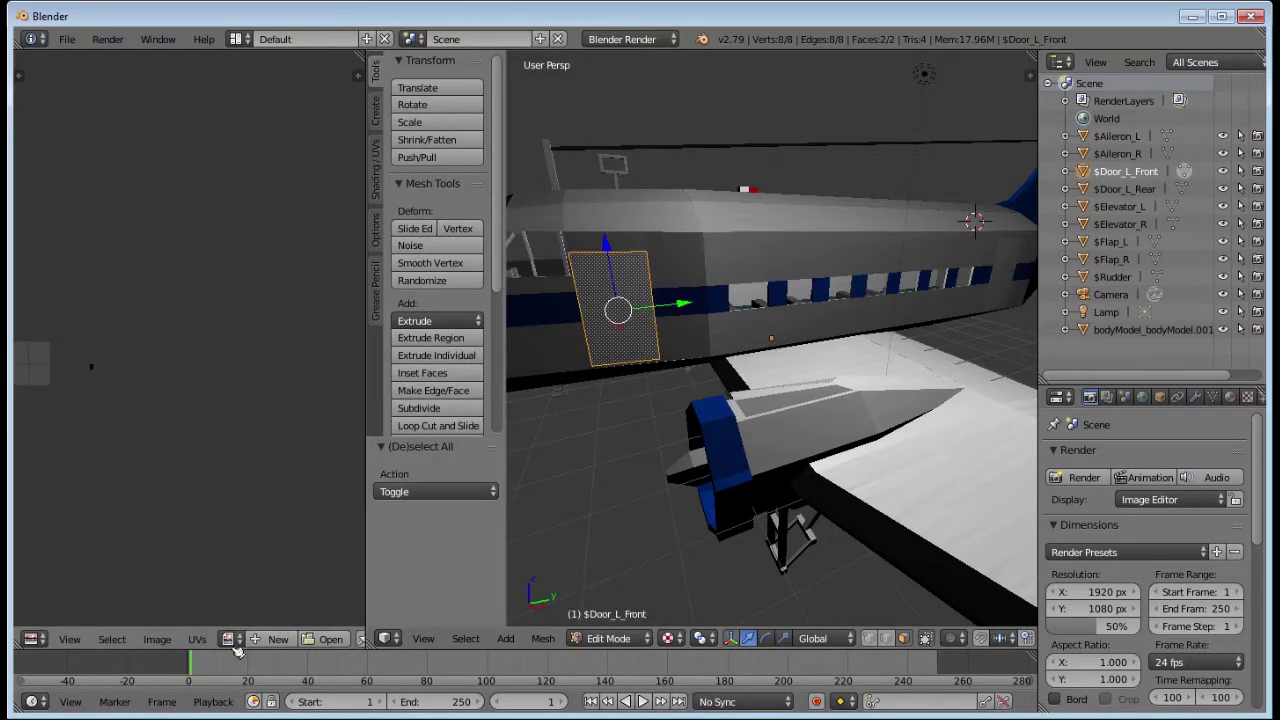
Step: Load the texture image from Downloads for the door
click(328, 639)
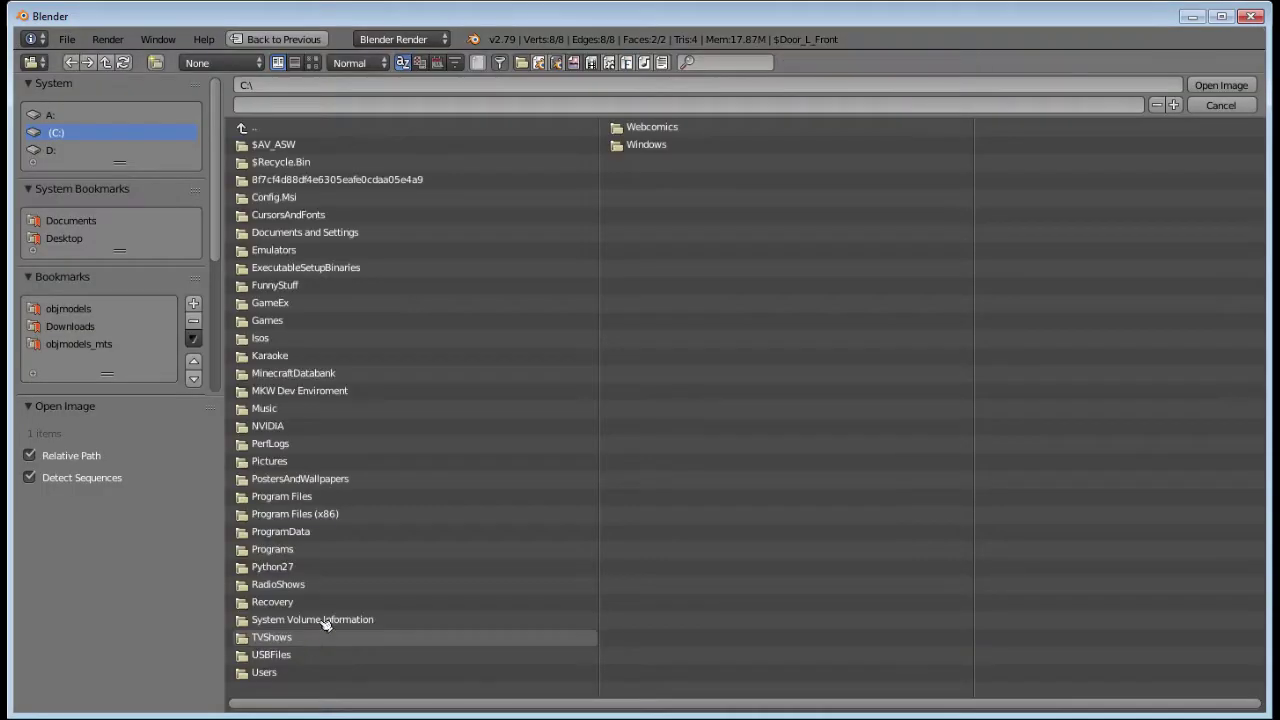
click(64, 326)
double_click(324, 200)
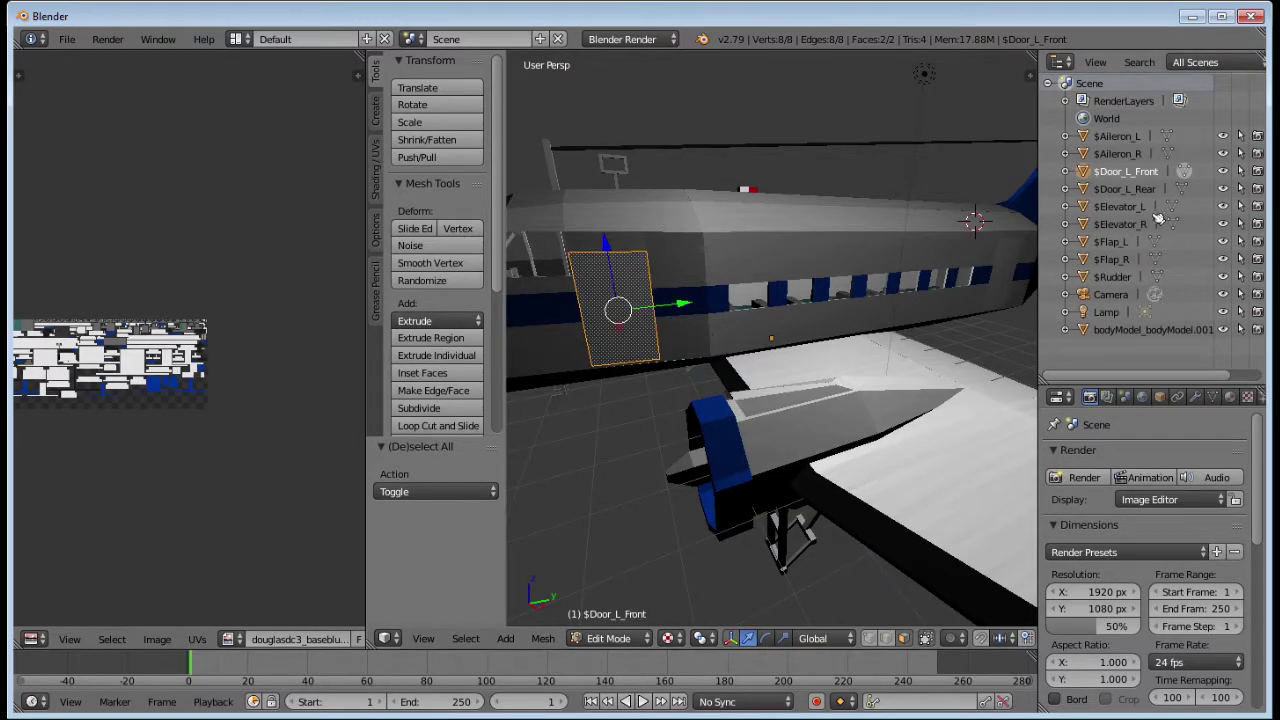
Step: Leave Edit Mode and orbit around the door to view the plane's nose and engine
key(Tab)
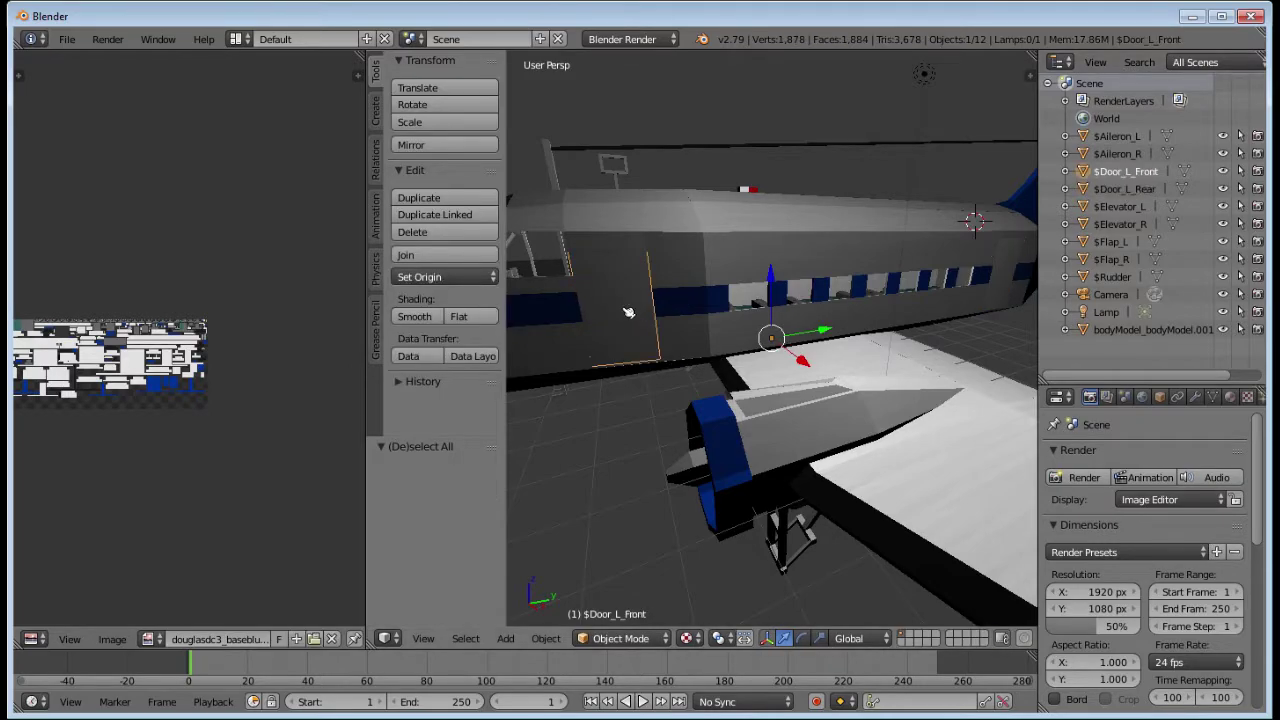
middle_drag(617, 342, 650, 340)
scroll(690, 337, up, 6)
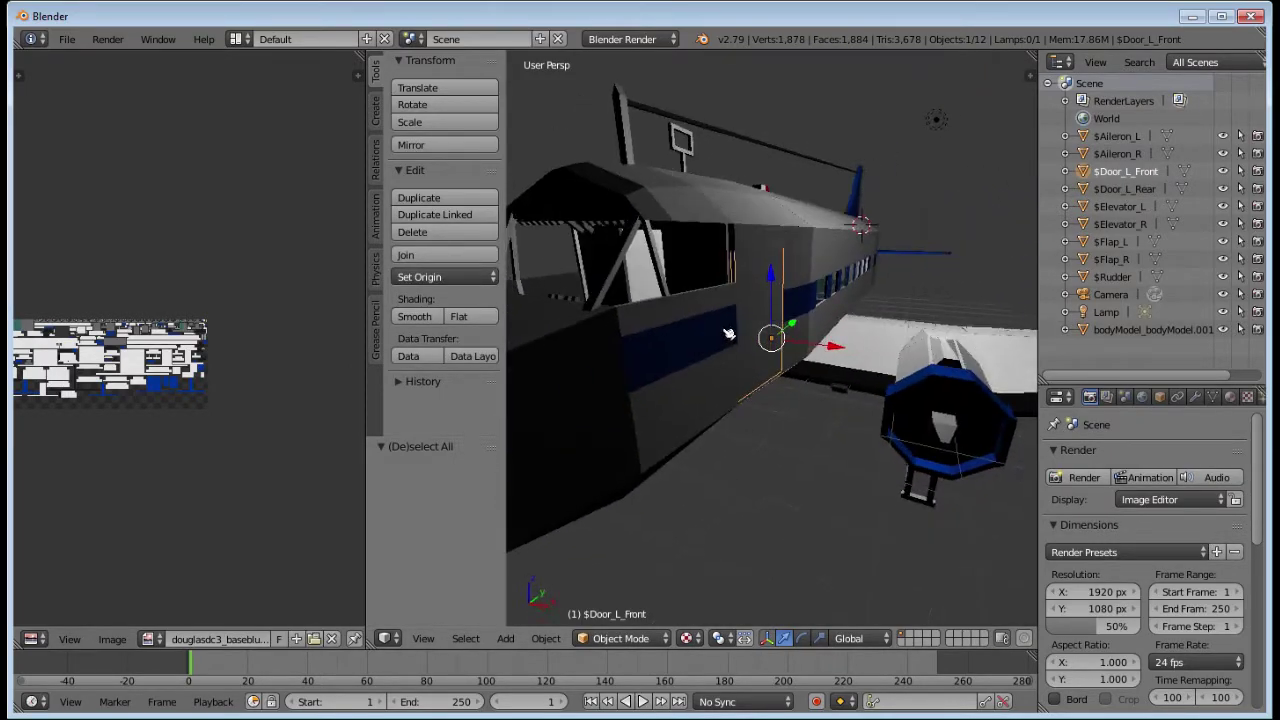
middle_drag(728, 334, 650, 375)
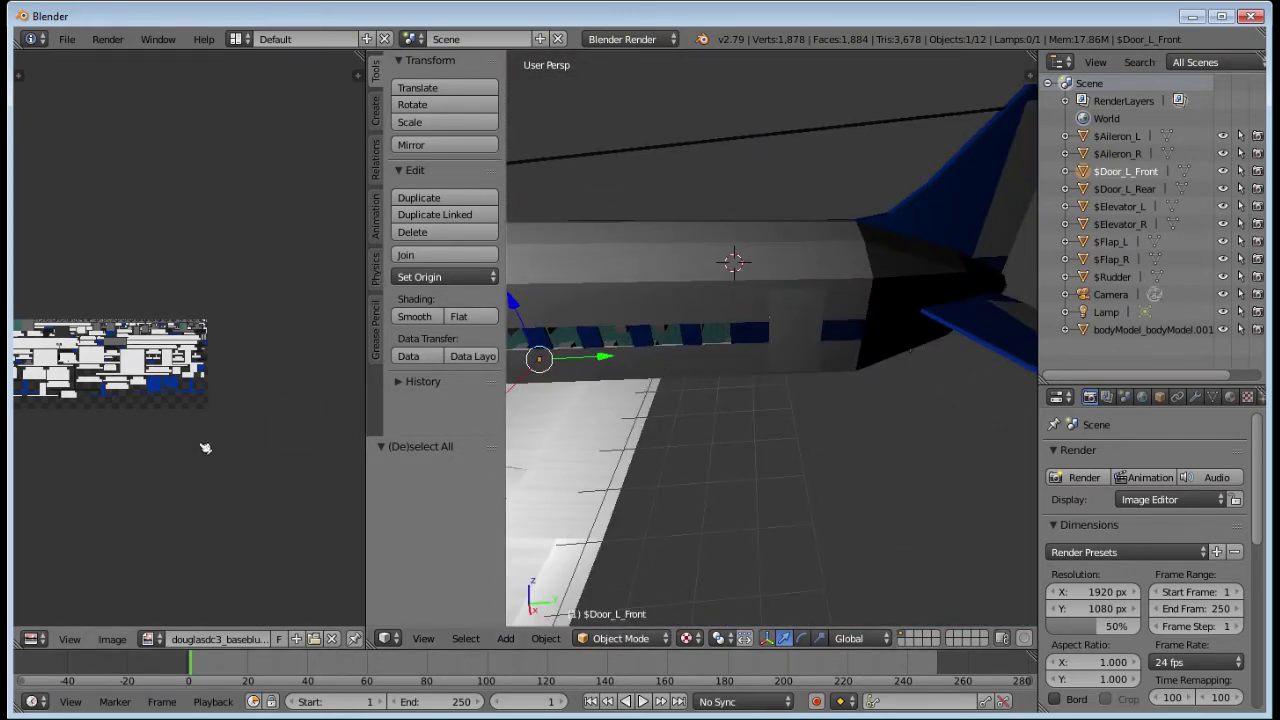
middle_drag(205, 448, 55, 444)
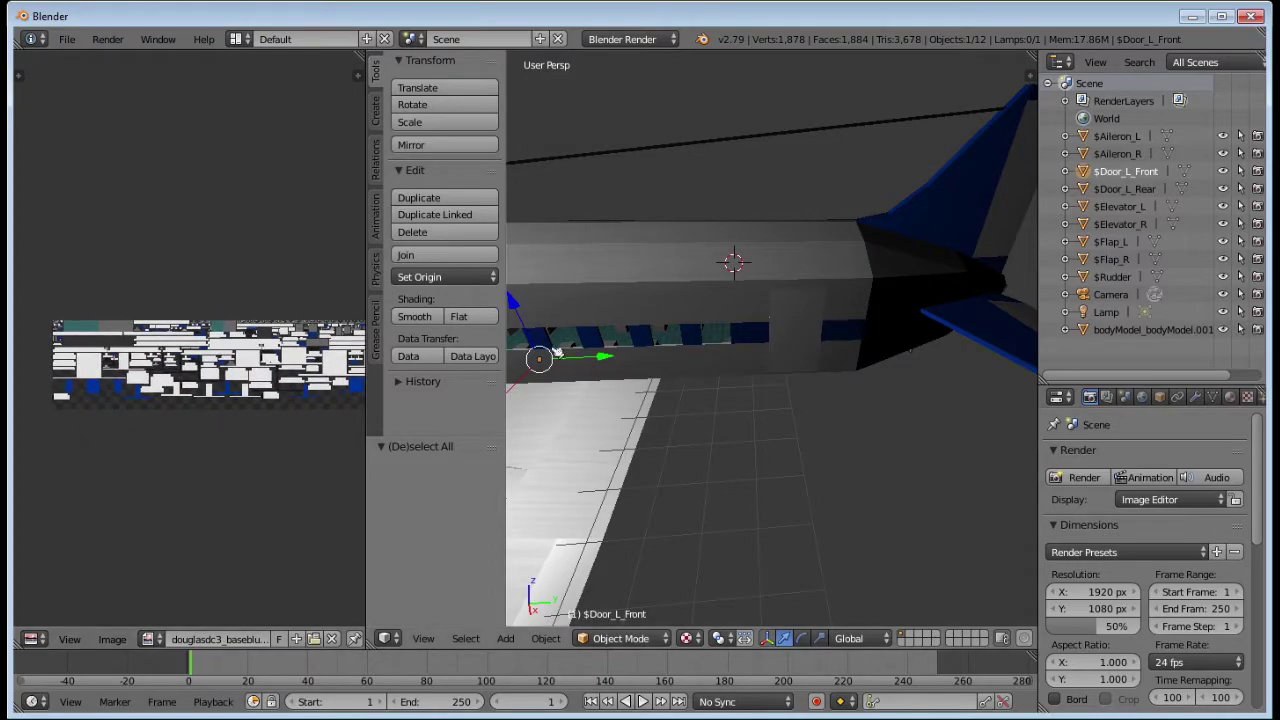
middle_drag(567, 379, 759, 329)
Step: Put the front left door into Edit Mode with all its vertices selected
key(a)
right_click(735, 323)
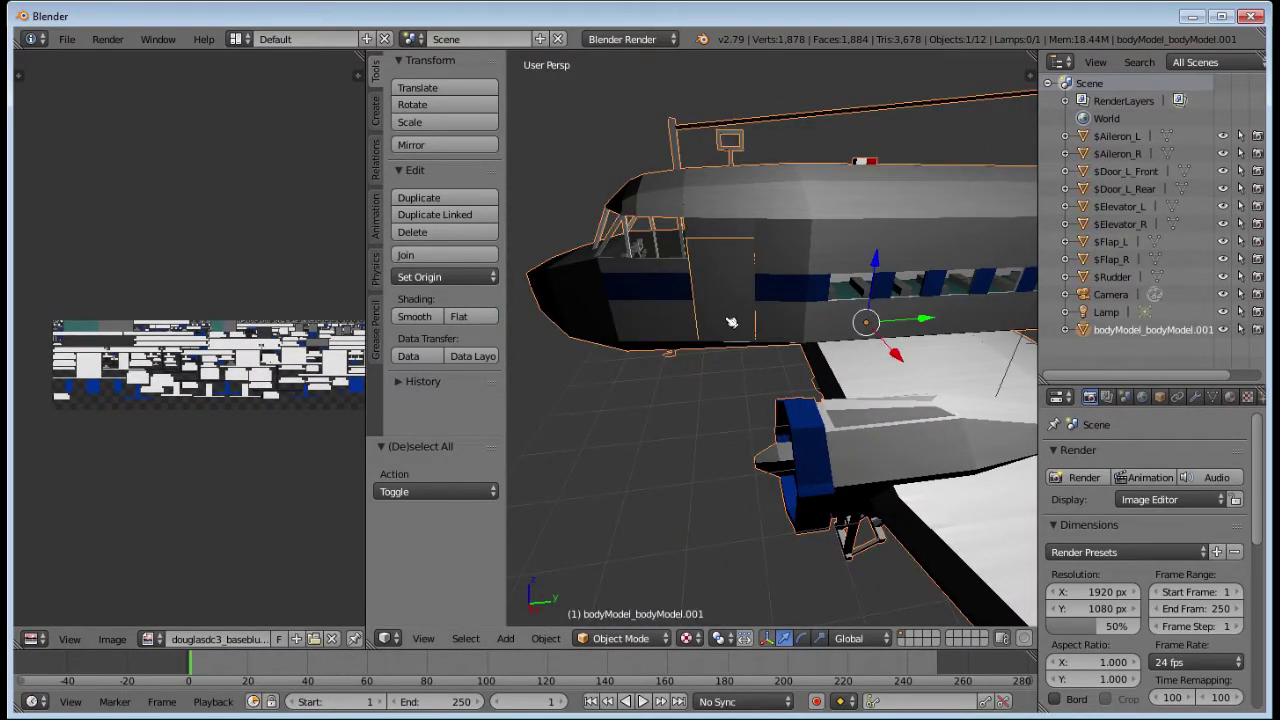
click(625, 638)
right_click(747, 327)
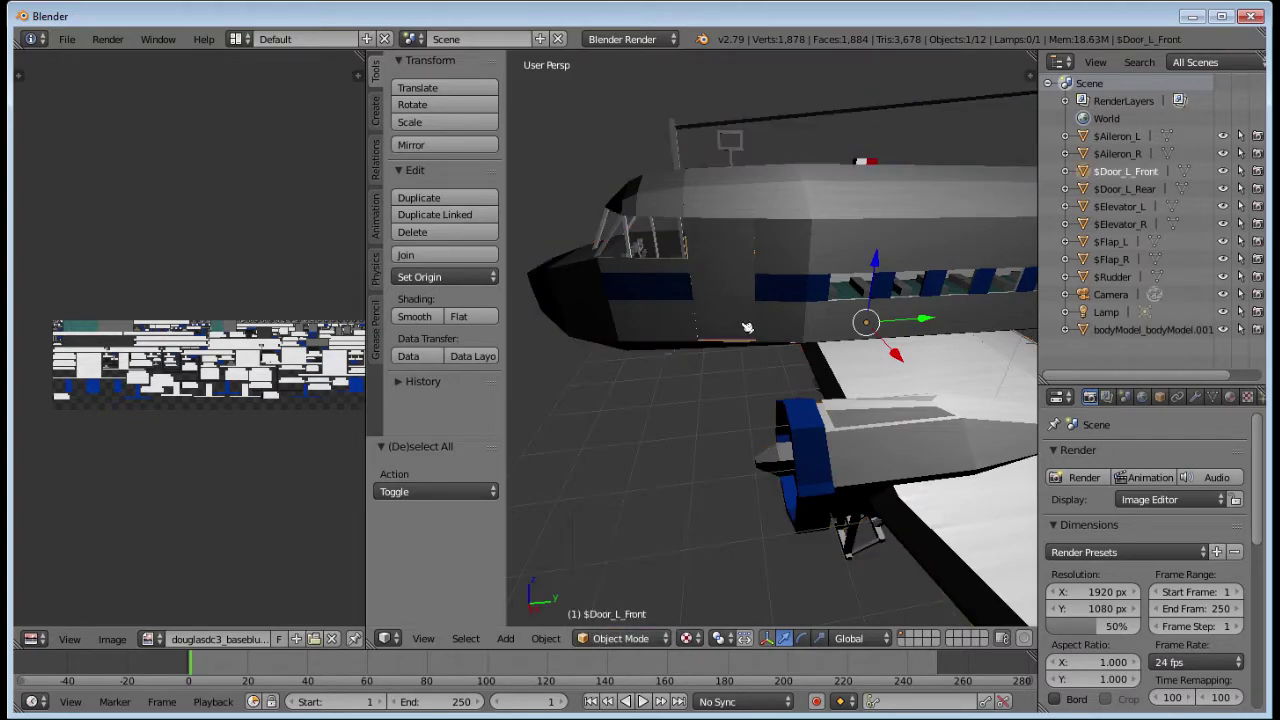
click(622, 640)
click(628, 598)
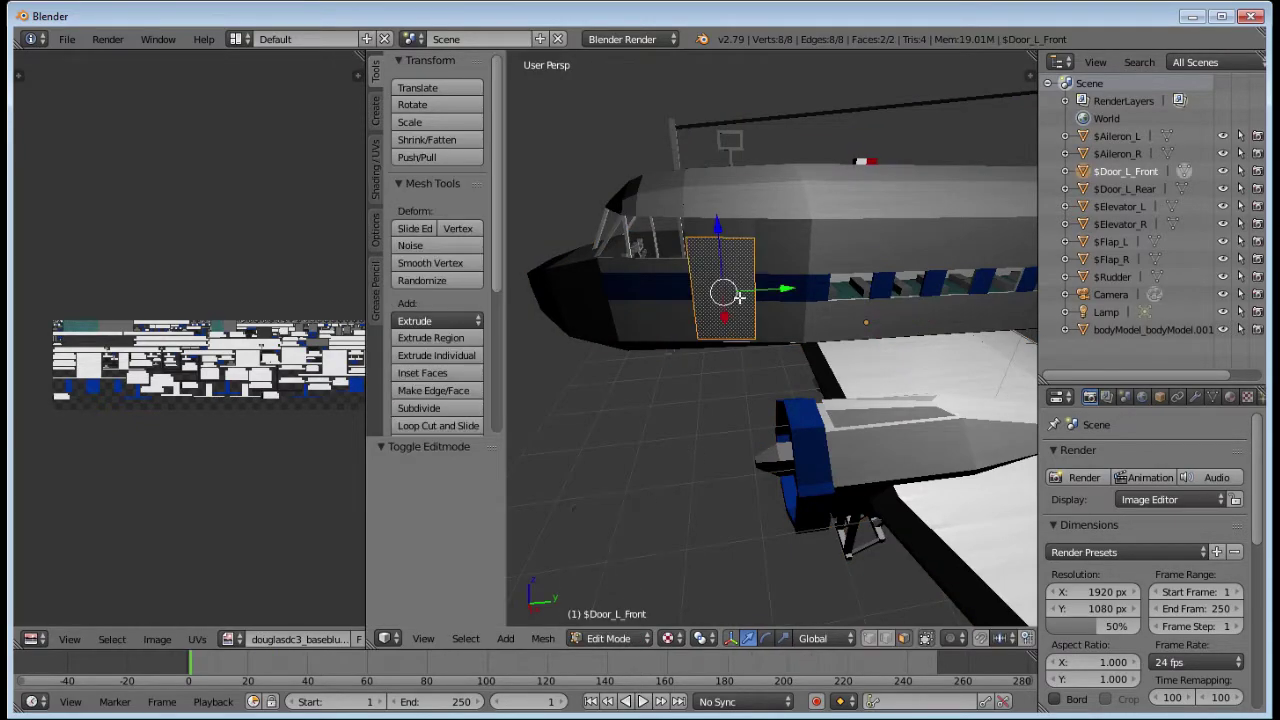
key(a)
Step: Widen the image editor and load the douglasdc3_baseblue.jpg texture into it
scroll(257, 520, down, 3)
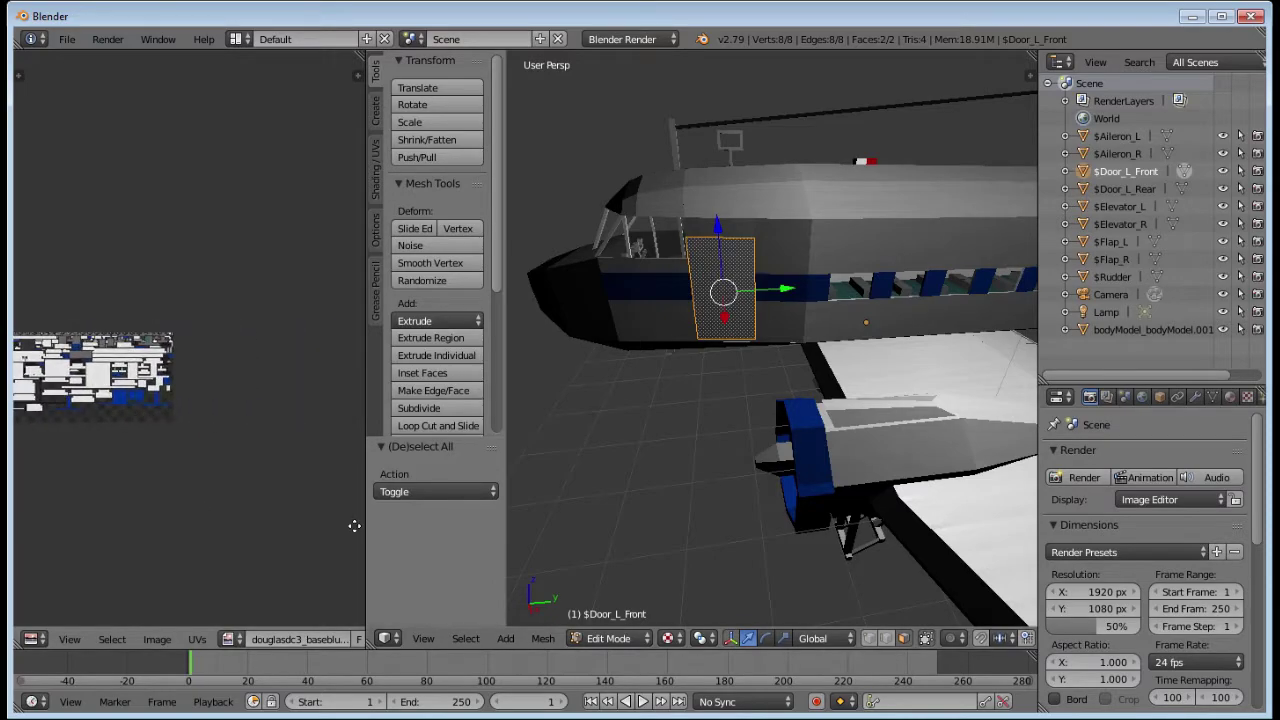
scroll(171, 514, down, 2)
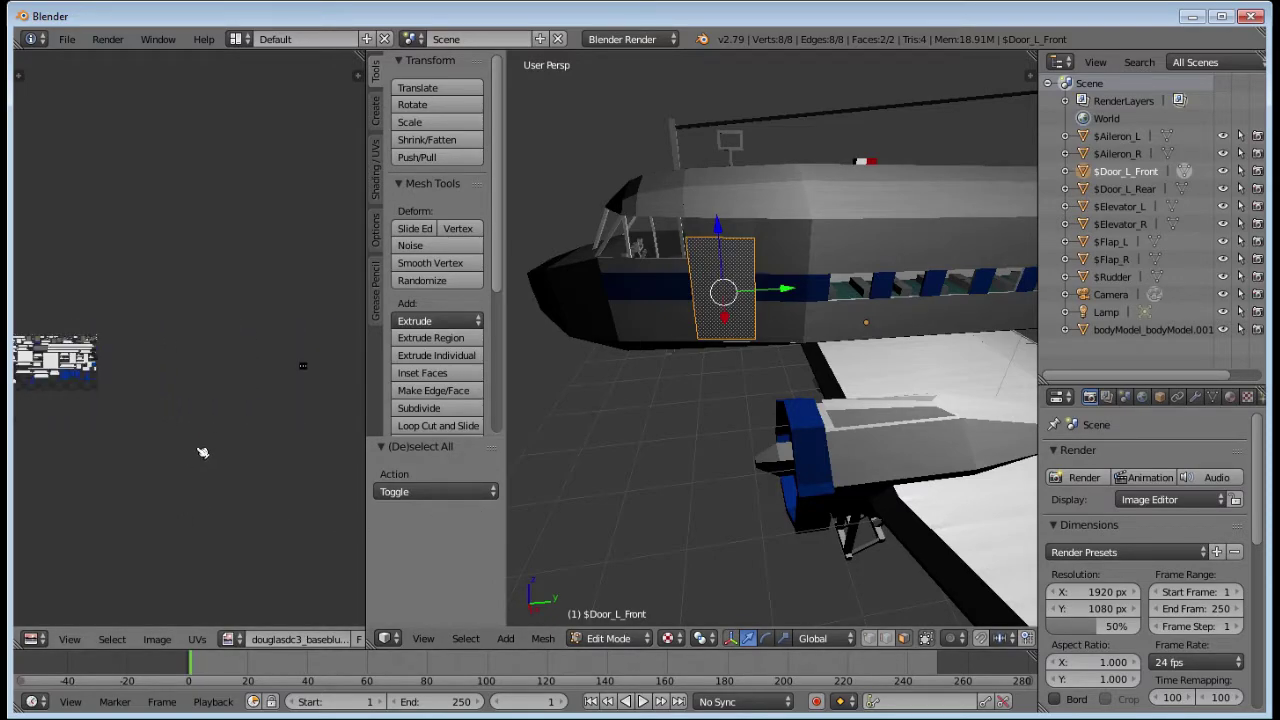
scroll(222, 424, down, 2)
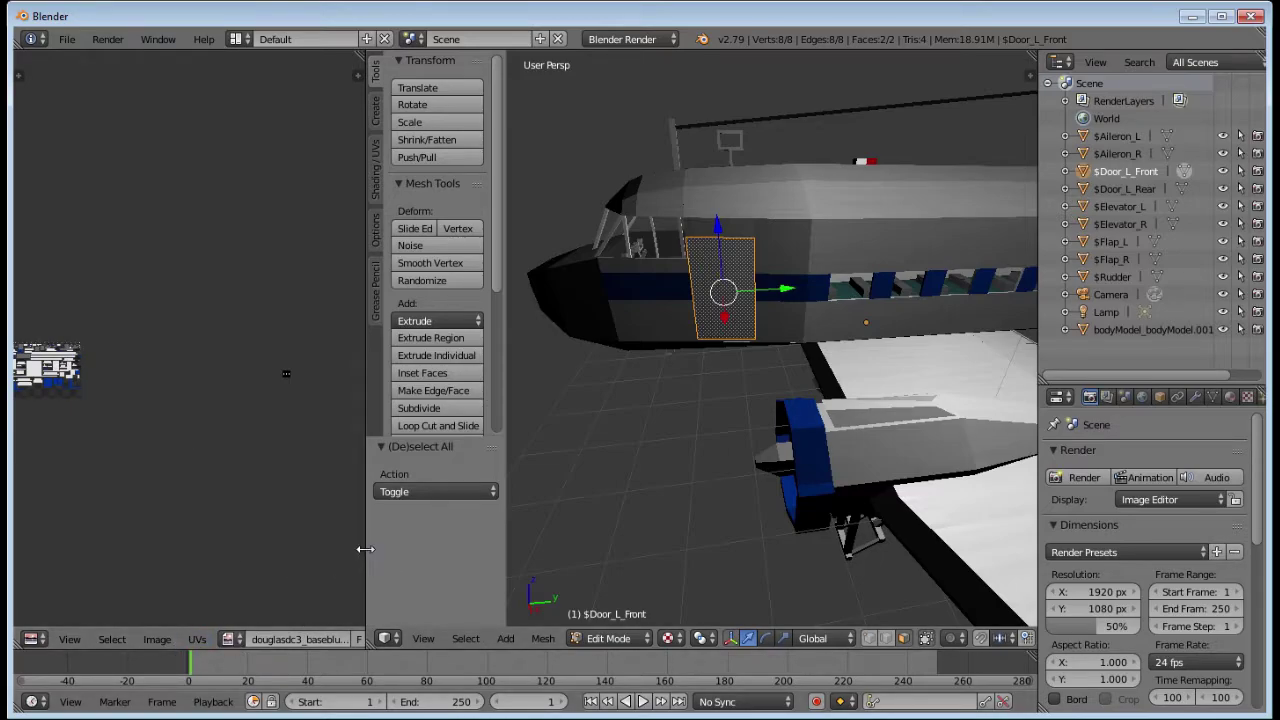
drag(365, 549, 496, 549)
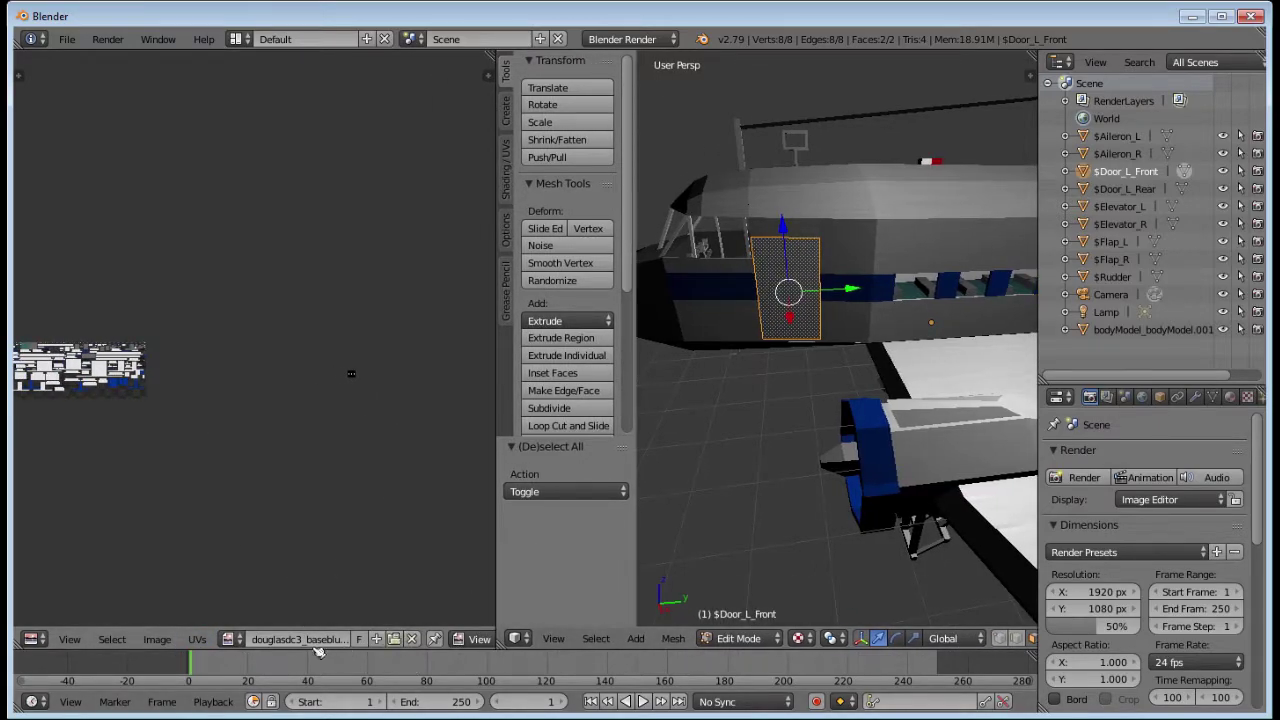
click(395, 641)
double_click(300, 198)
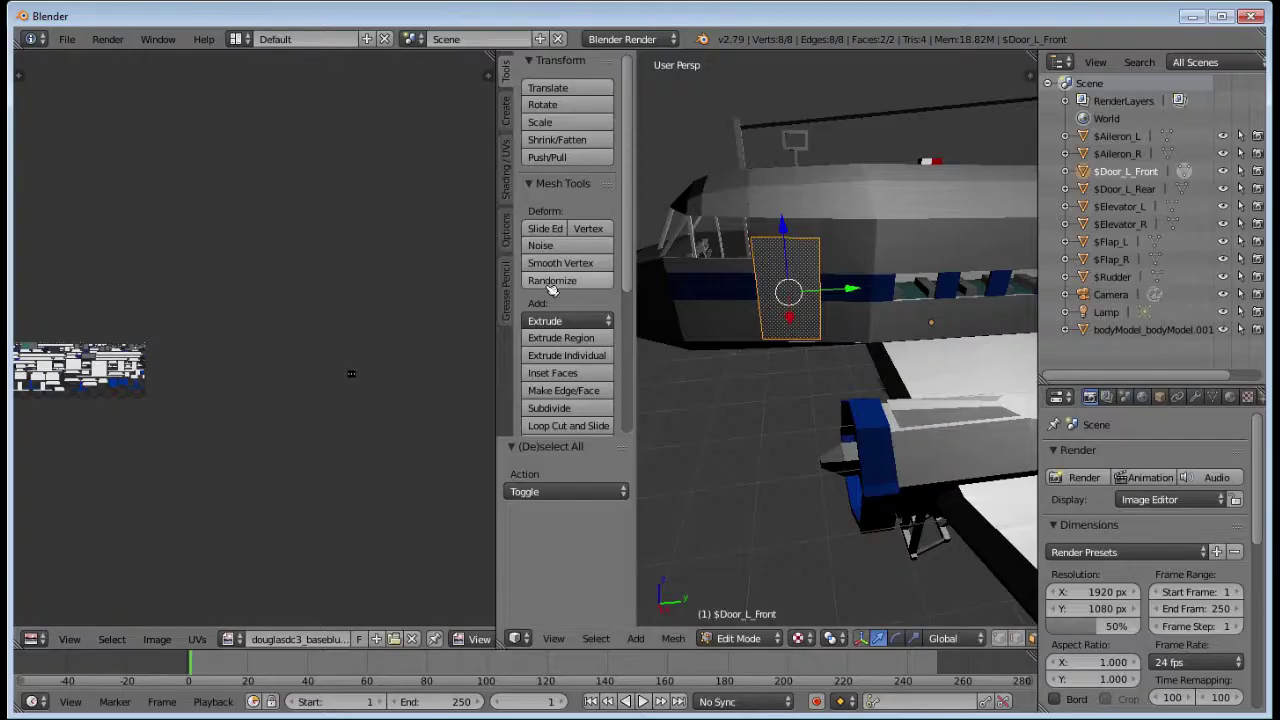
Step: Deselect the door's faces and select a single one of its faces
key(a)
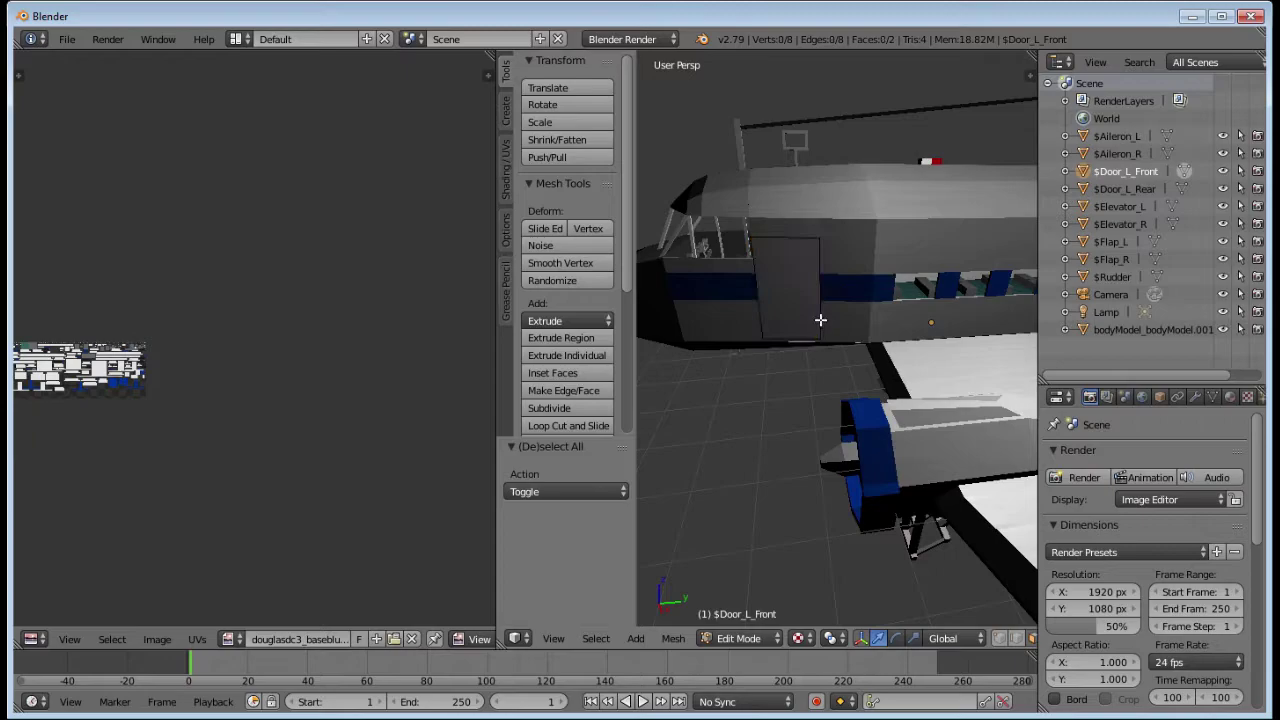
scroll(781, 305, up, 5)
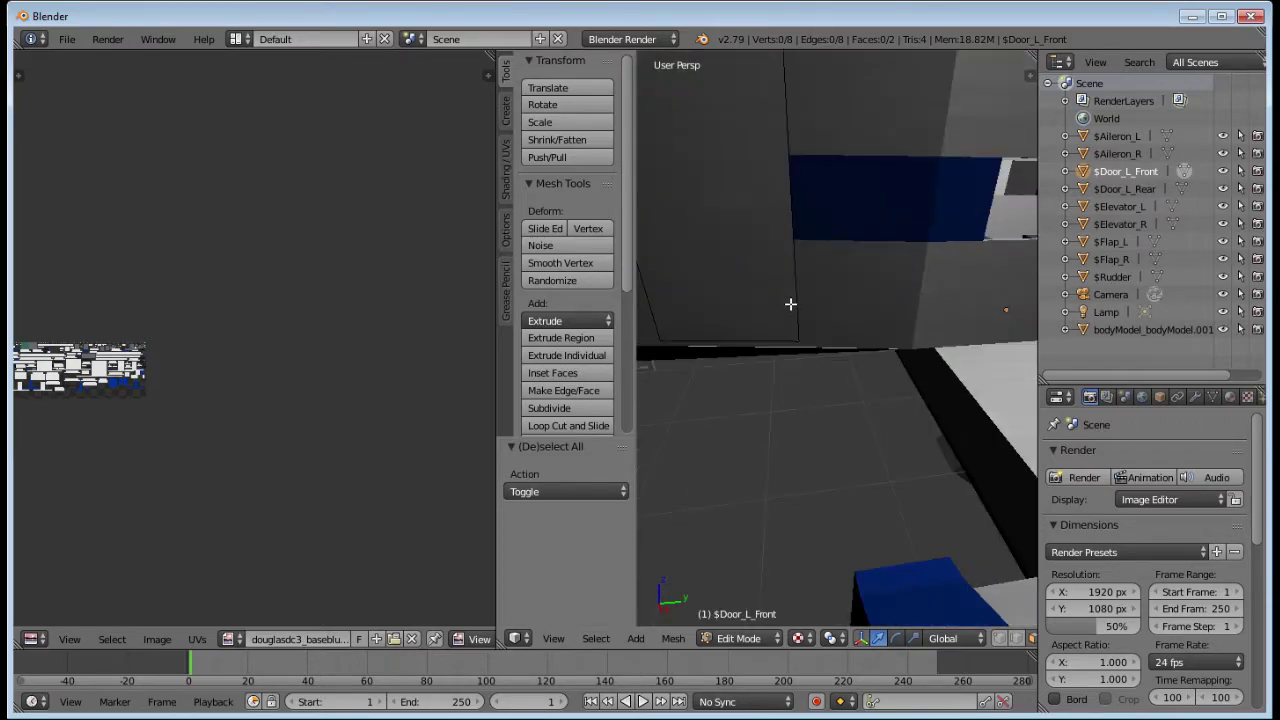
right_click(780, 298)
scroll(780, 298, down, 6)
Step: Shrink the image editor to widen the 3D view and orbit along the wing and fuselage
middle_drag(904, 341, 943, 341)
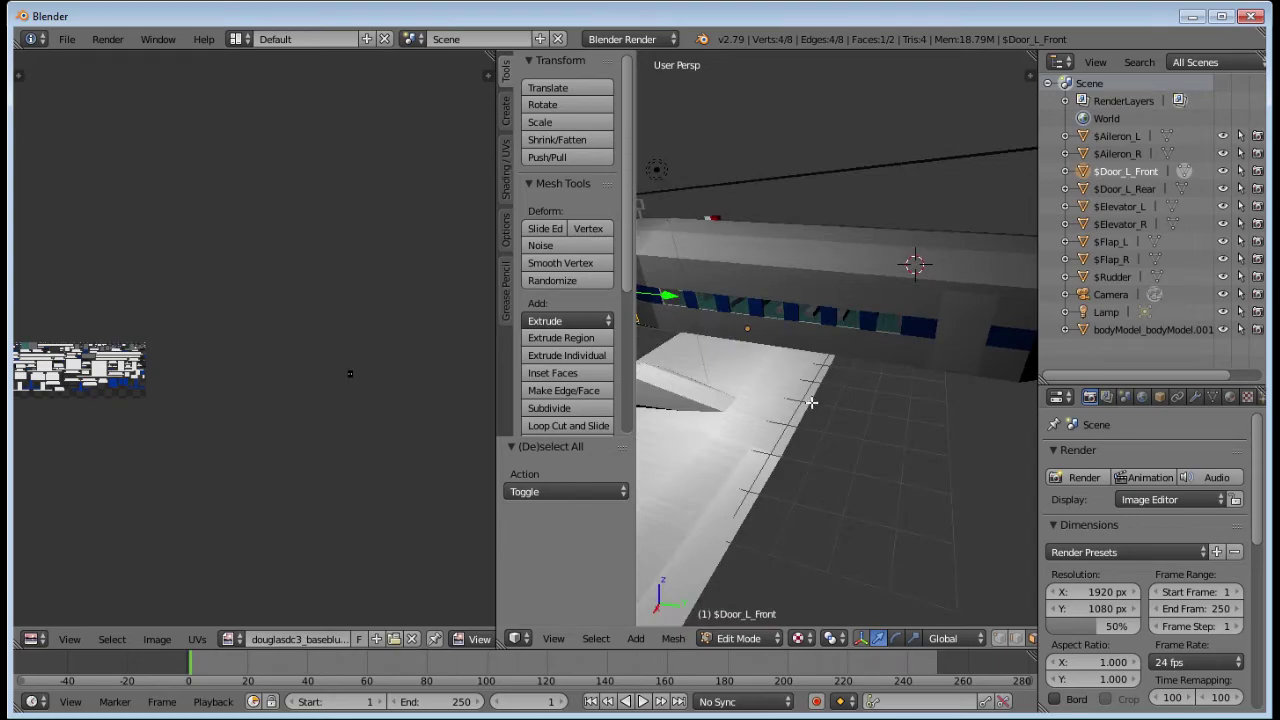
middle_drag(679, 432, 870, 400)
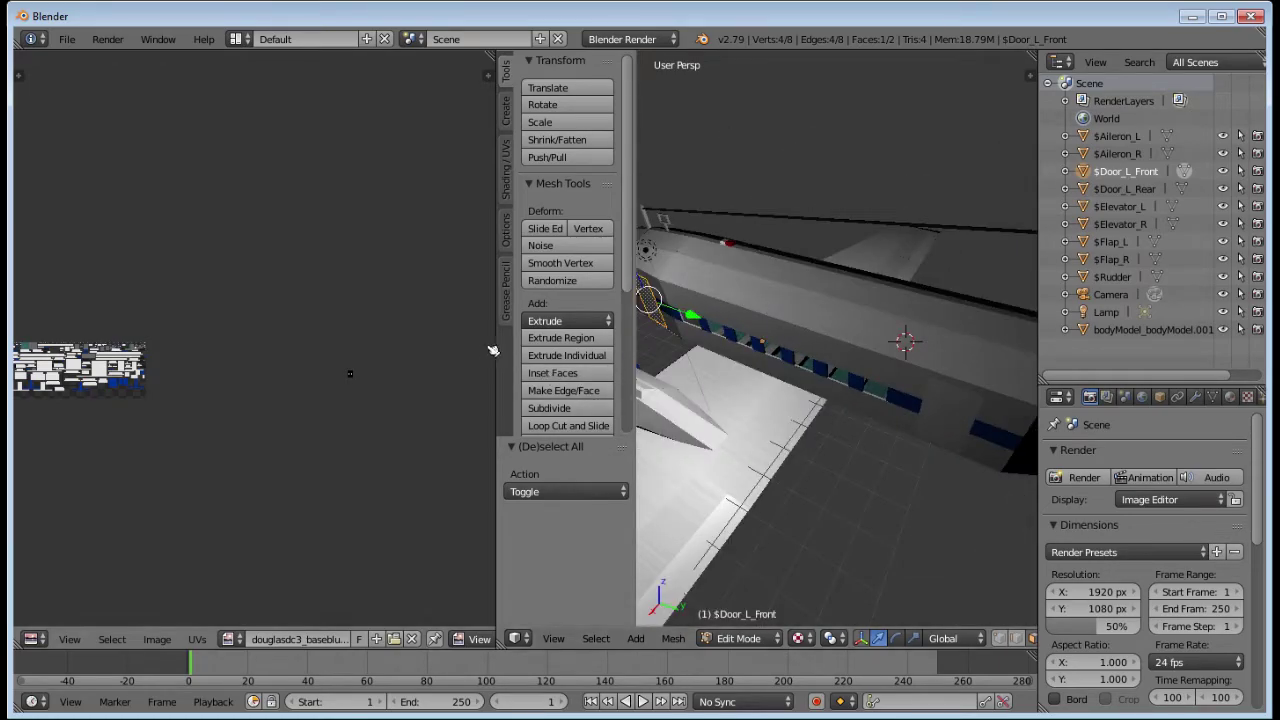
drag(499, 350, 208, 357)
middle_drag(790, 385, 590, 500)
middle_drag(583, 552, 569, 413)
middle_drag(686, 357, 511, 216)
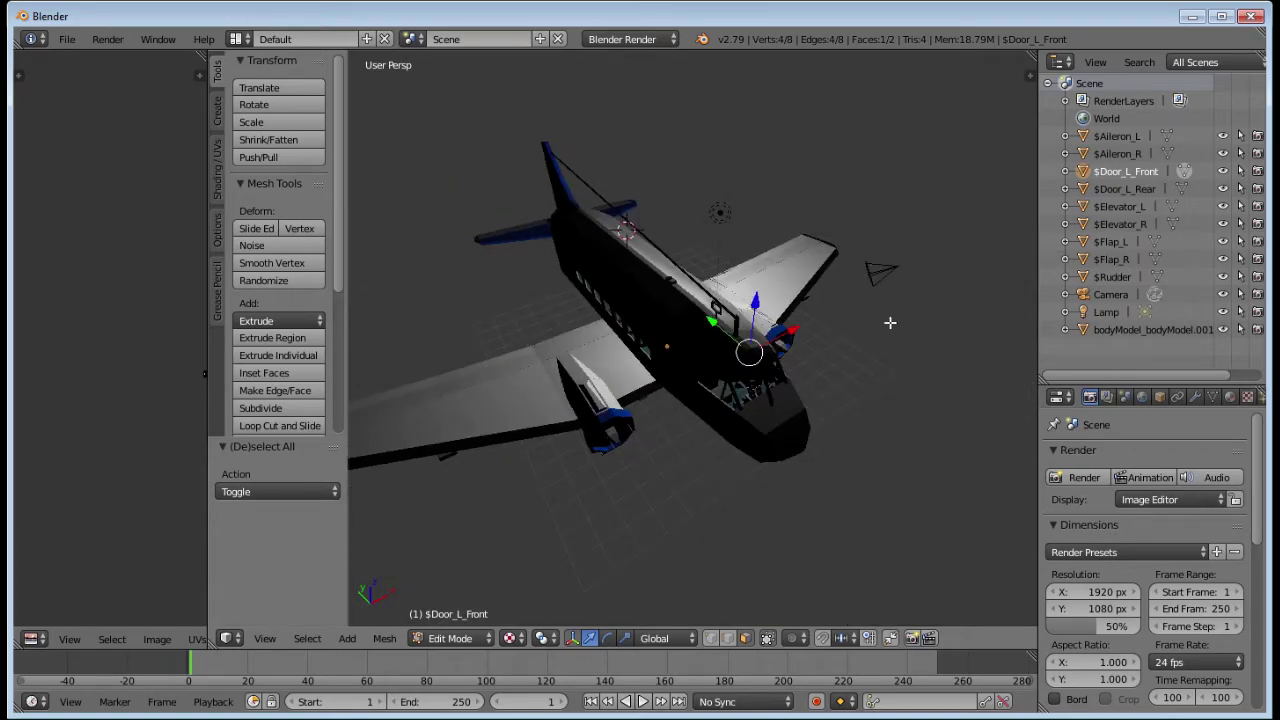
Step: Select the Lamp in the outliner and move it to a spot above the plane
click(1102, 312)
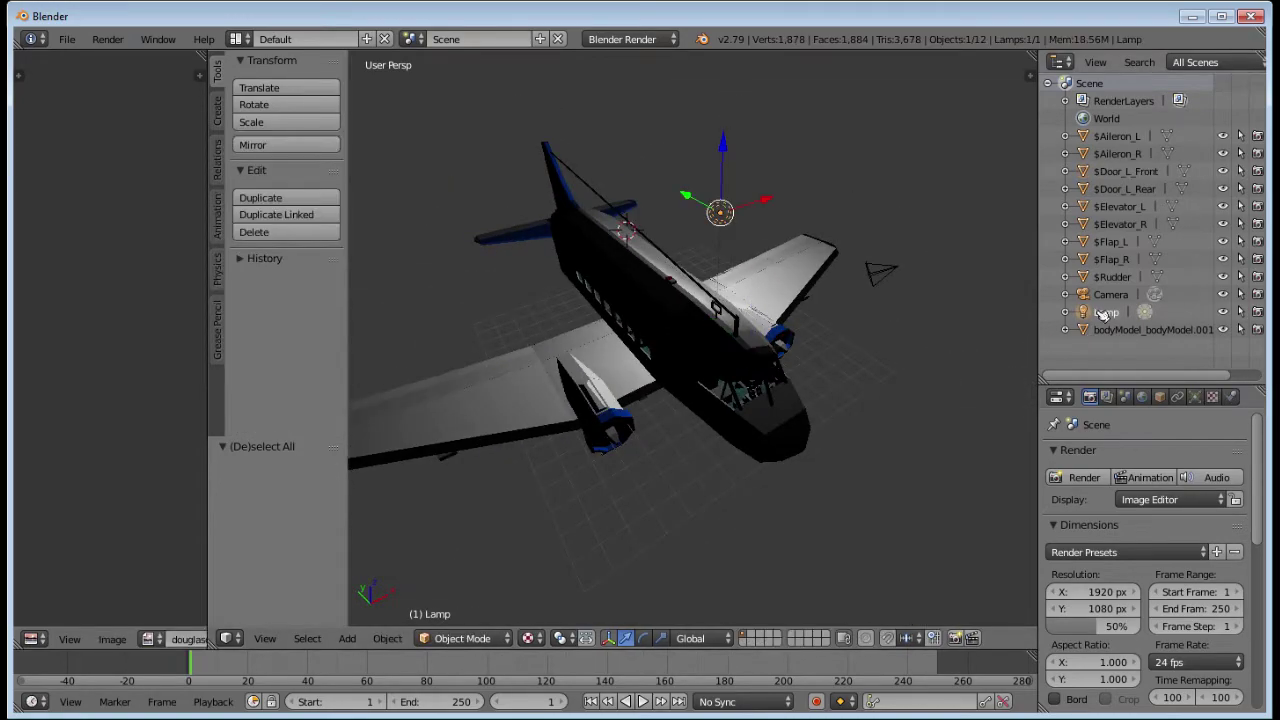
key(g)
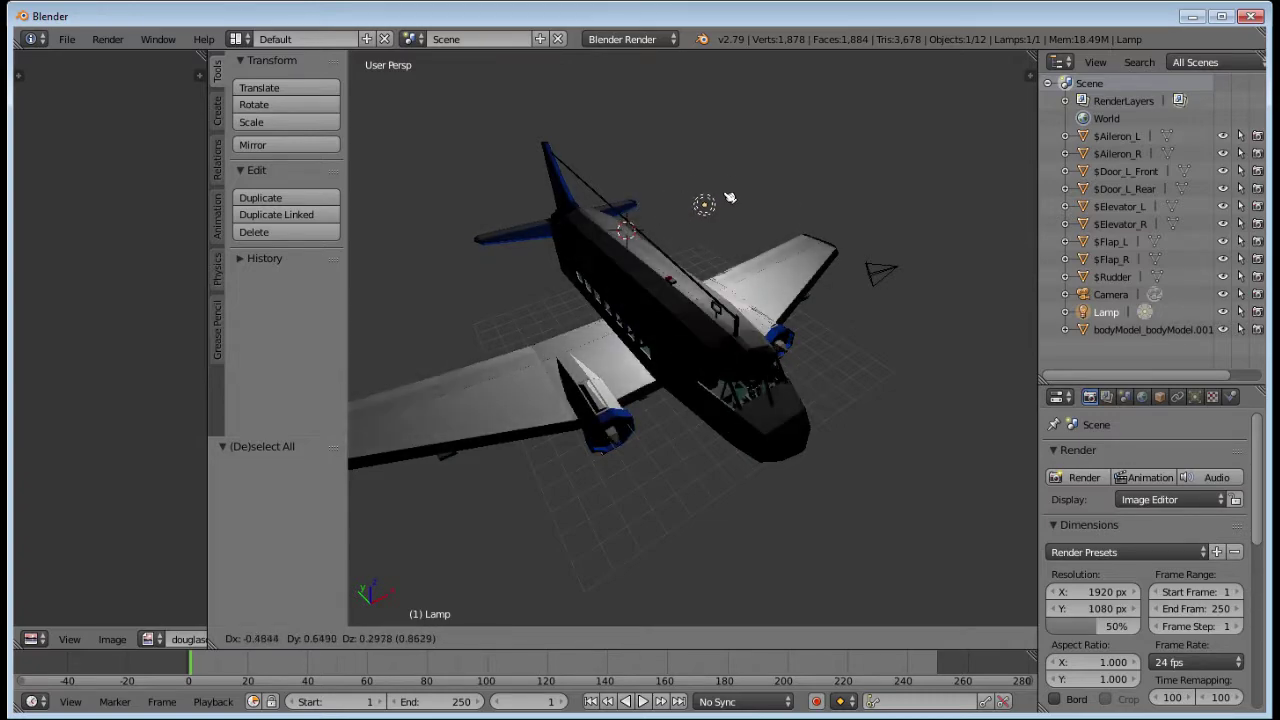
click(629, 108)
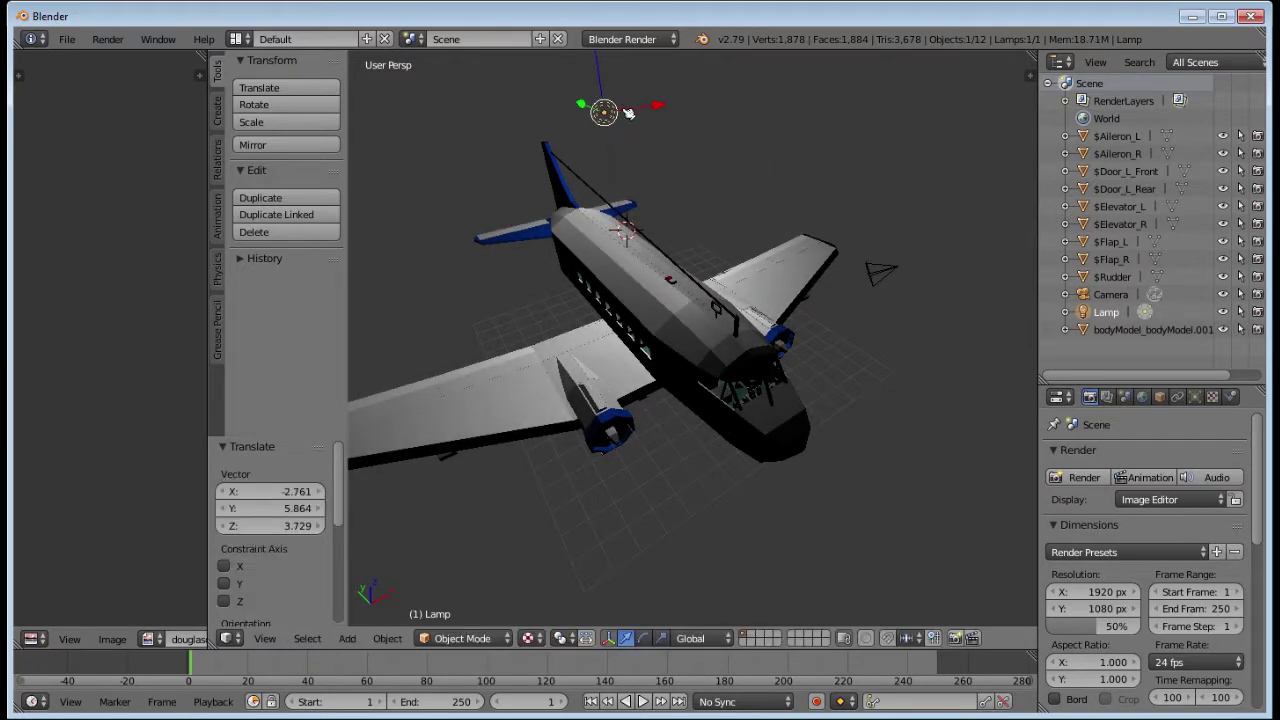
Step: Delete the lamp and orbit to side and rear top-down views of the plane
key(x)
click(586, 112)
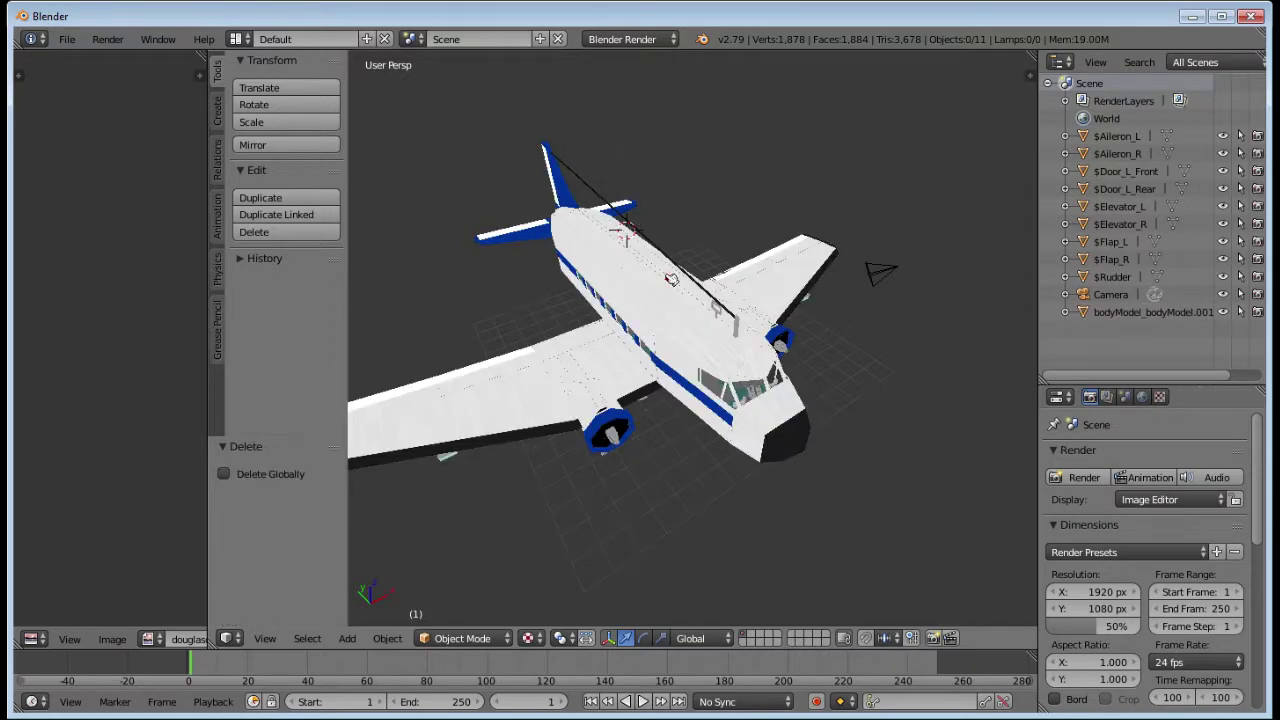
middle_drag(672, 438, 801, 405)
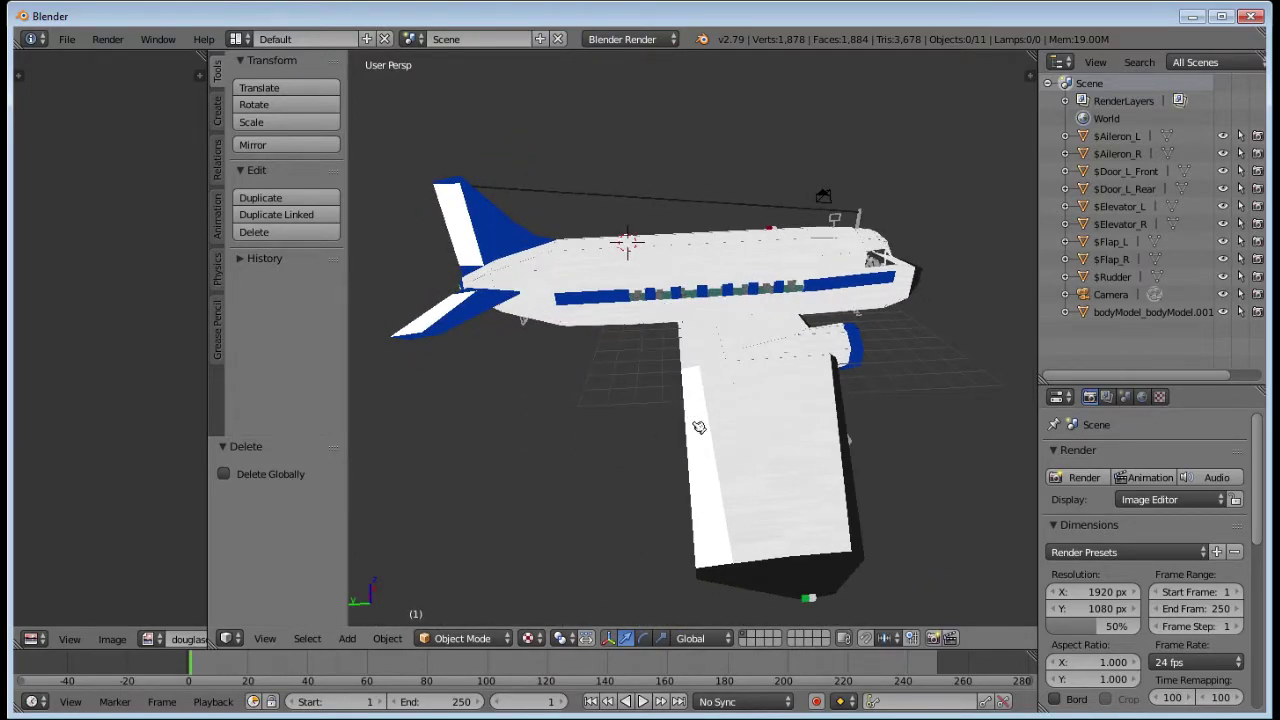
middle_drag(579, 419, 678, 446)
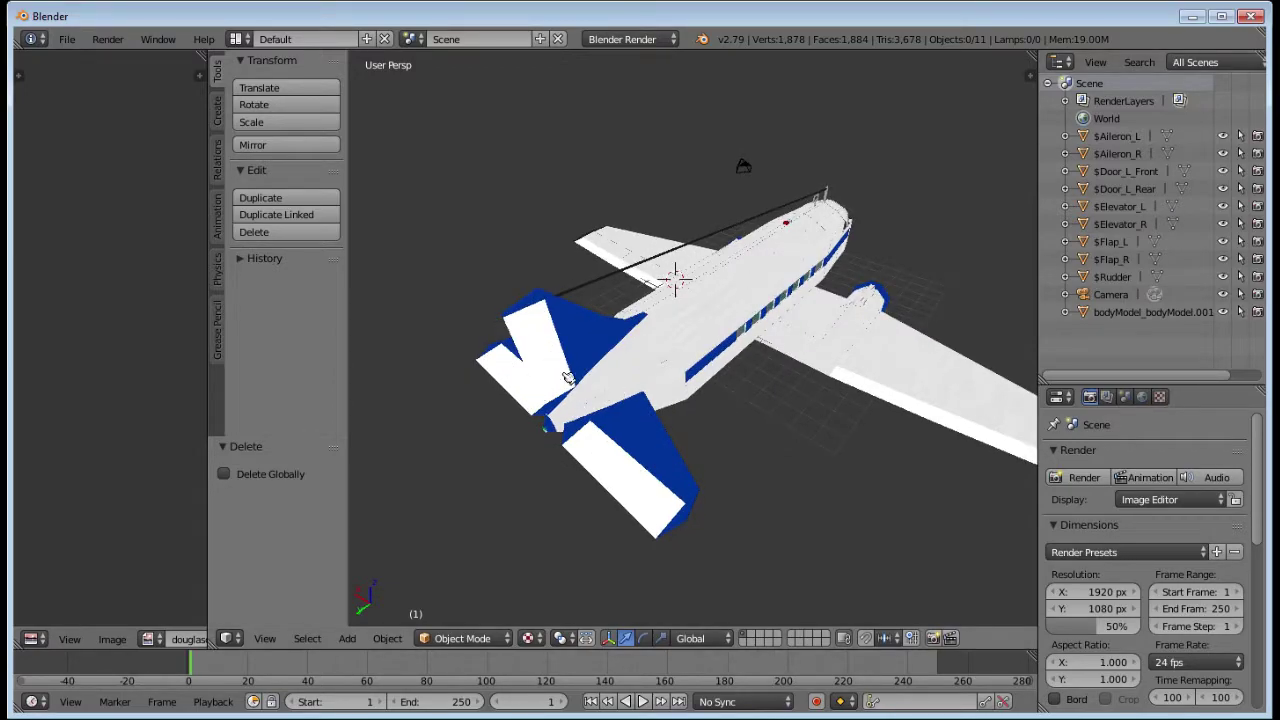
Step: Select the rudder, orbit around the left side, and zoom onto the fuselage window strip
right_click(554, 364)
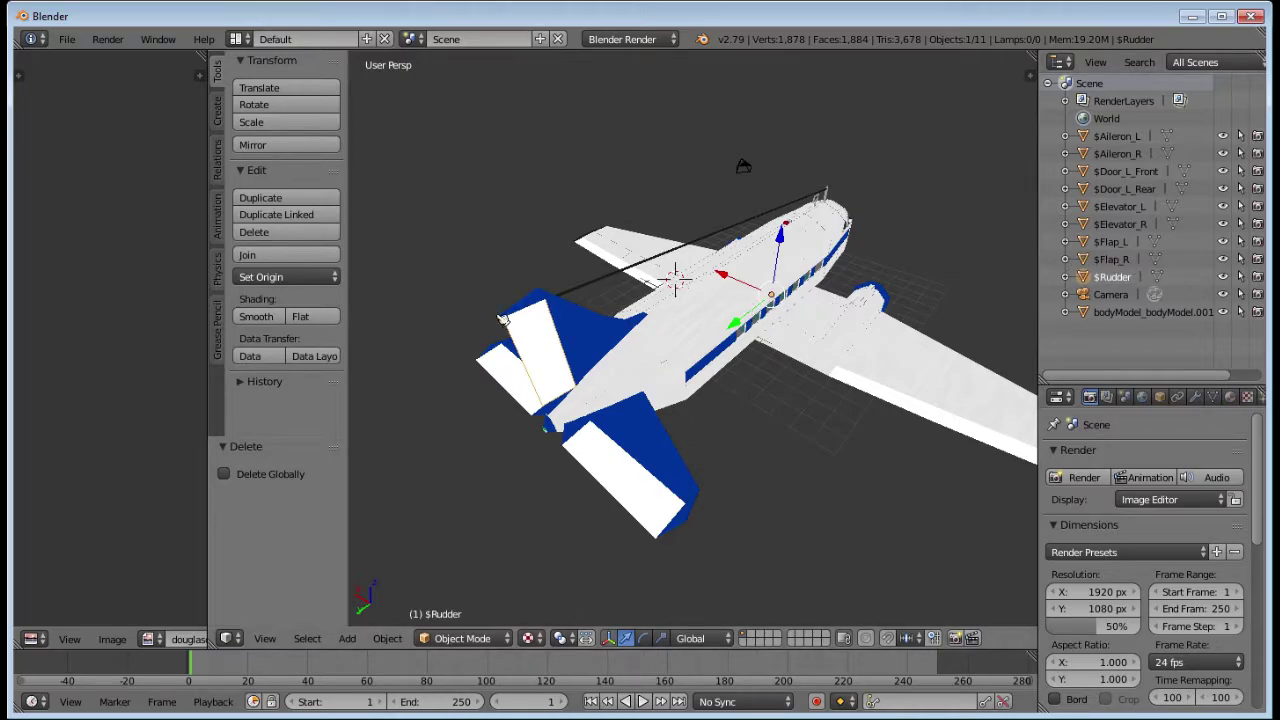
middle_drag(952, 365, 853, 361)
middle_drag(730, 407, 832, 396)
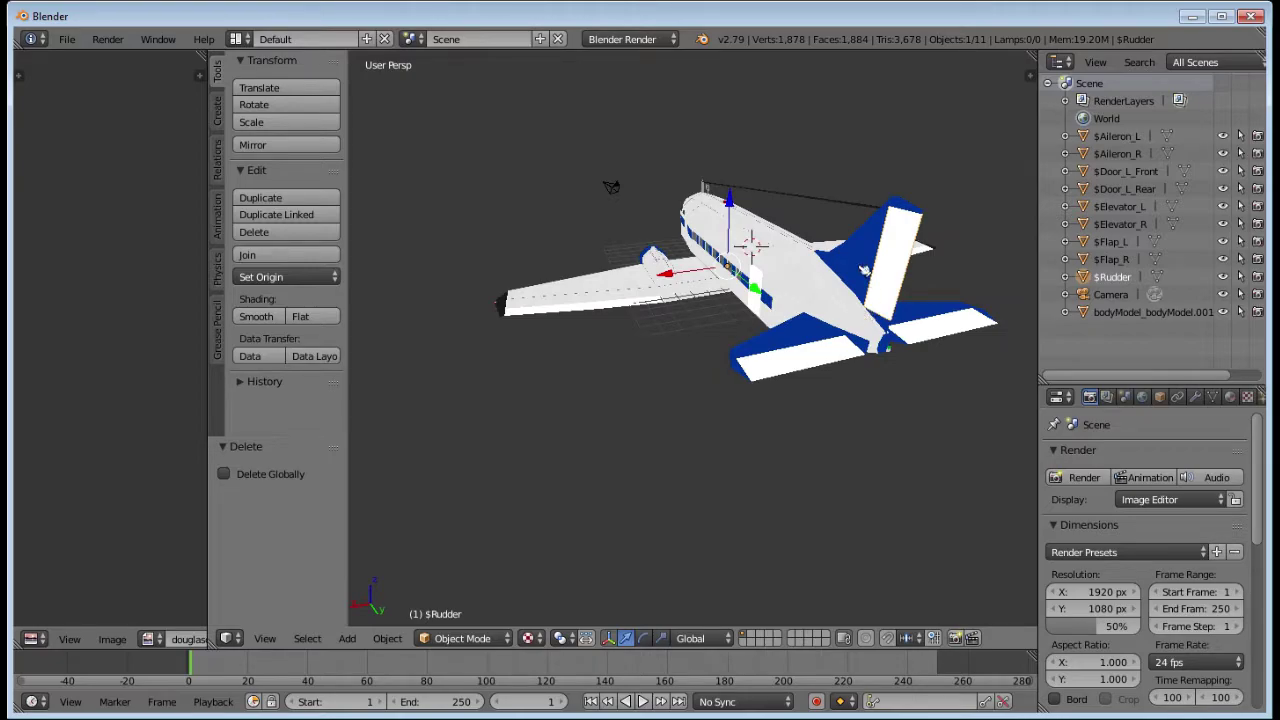
middle_drag(864, 270, 642, 430)
scroll(683, 381, up, 3)
scroll(651, 388, up, 3)
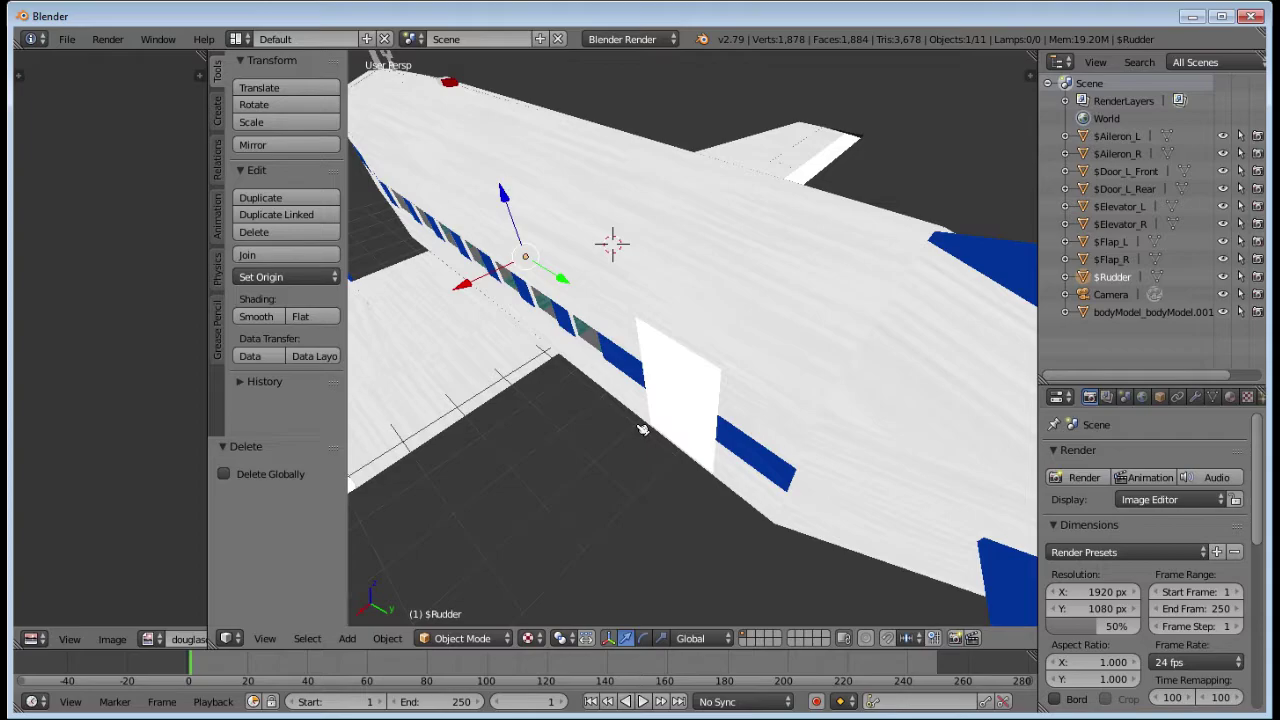
Step: Select the front left door and start moving it, then cancel the move
middle_drag(647, 434, 635, 386)
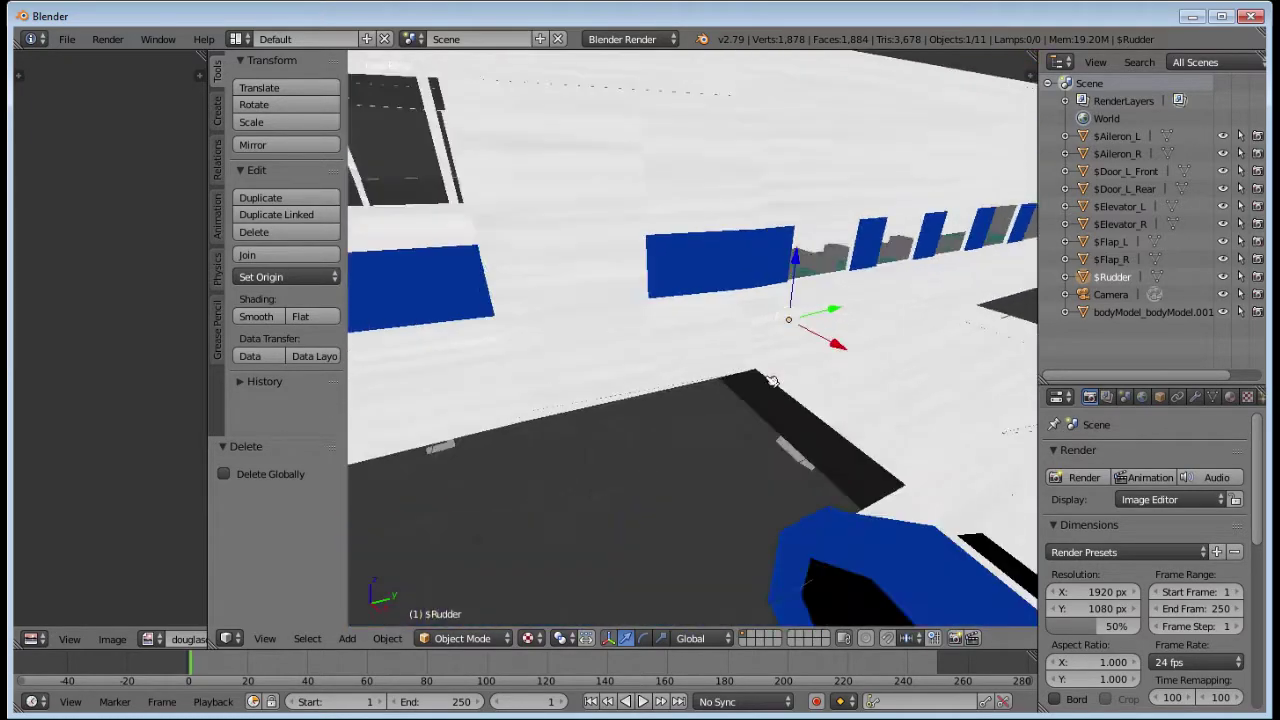
middle_drag(770, 380, 803, 403)
right_click(700, 309)
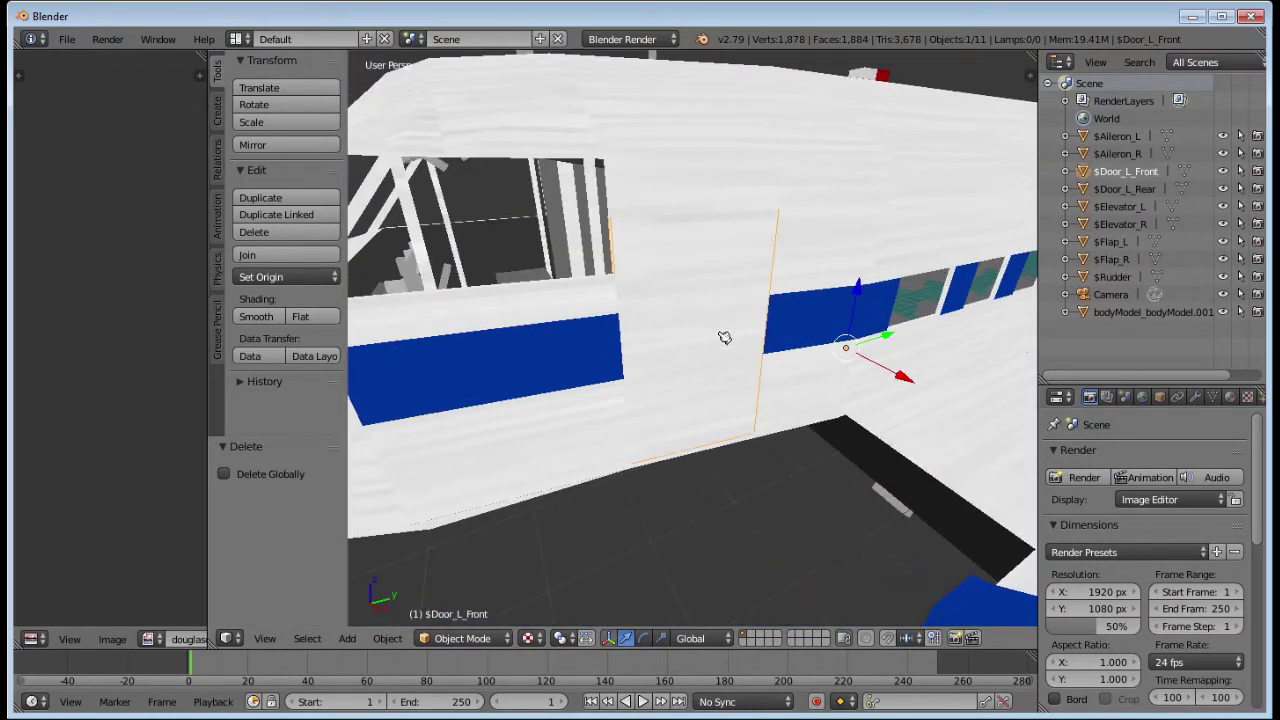
scroll(794, 414, down, 3)
middle_drag(794, 414, 842, 413)
middle_drag(949, 447, 863, 415)
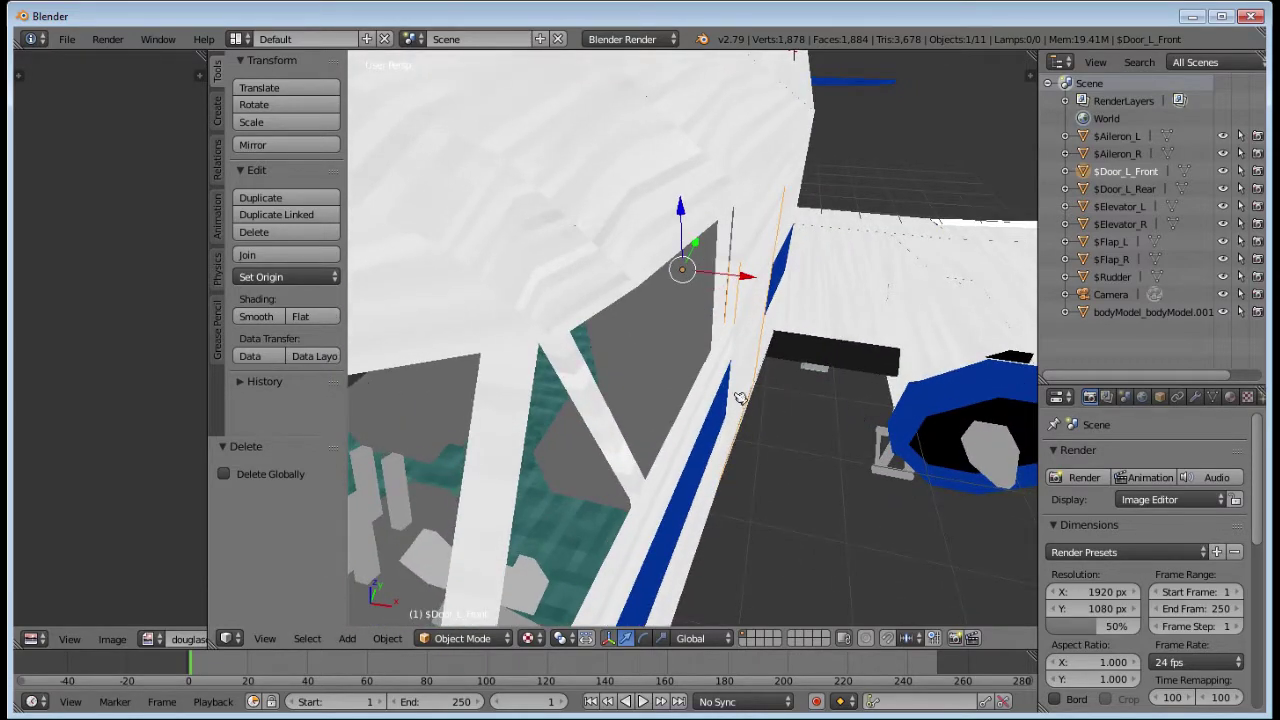
key(g)
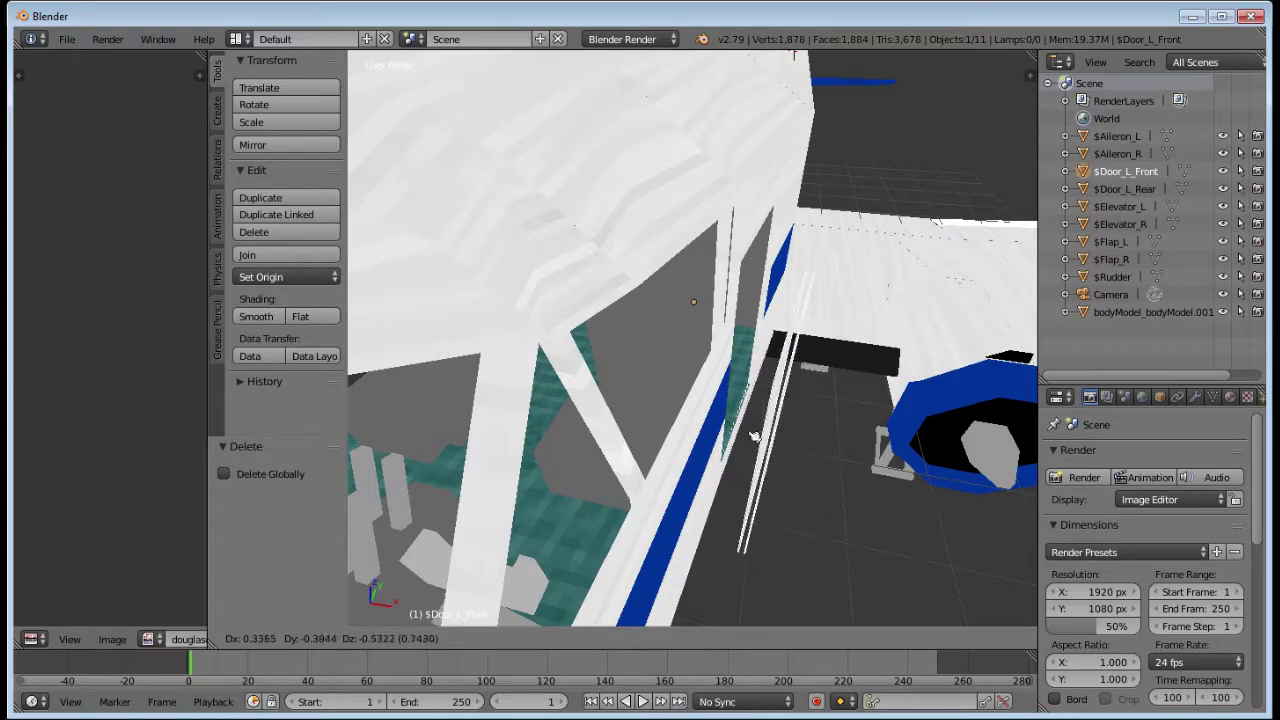
right_click(757, 443)
Step: Select the fuselage, hide $Door_L_Front, and close in on the empty door opening
middle_drag(778, 438, 727, 445)
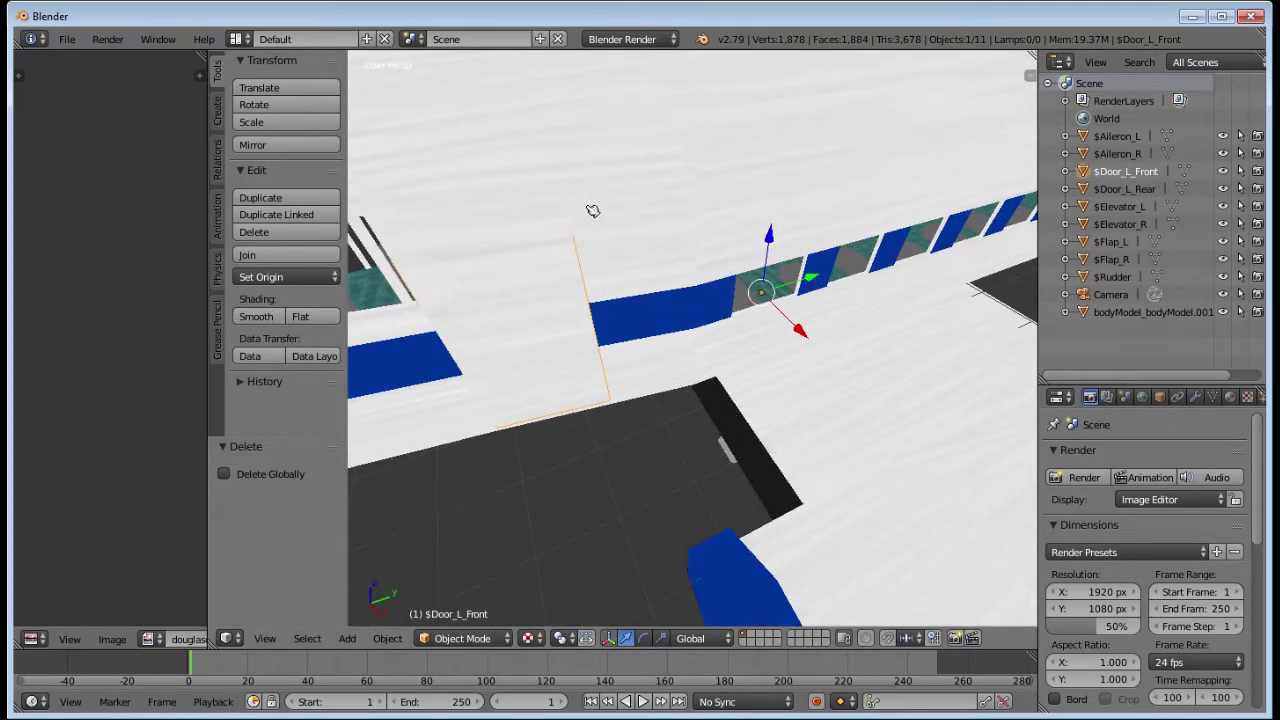
right_click(644, 240)
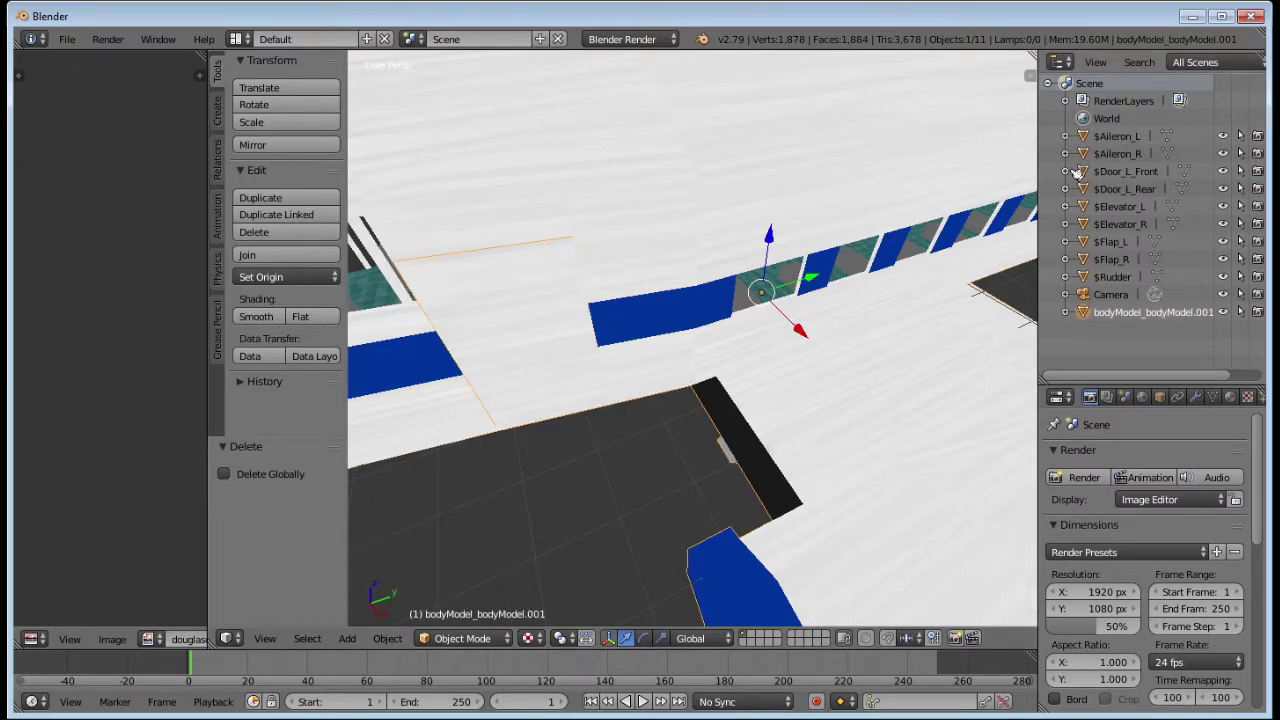
click(1224, 172)
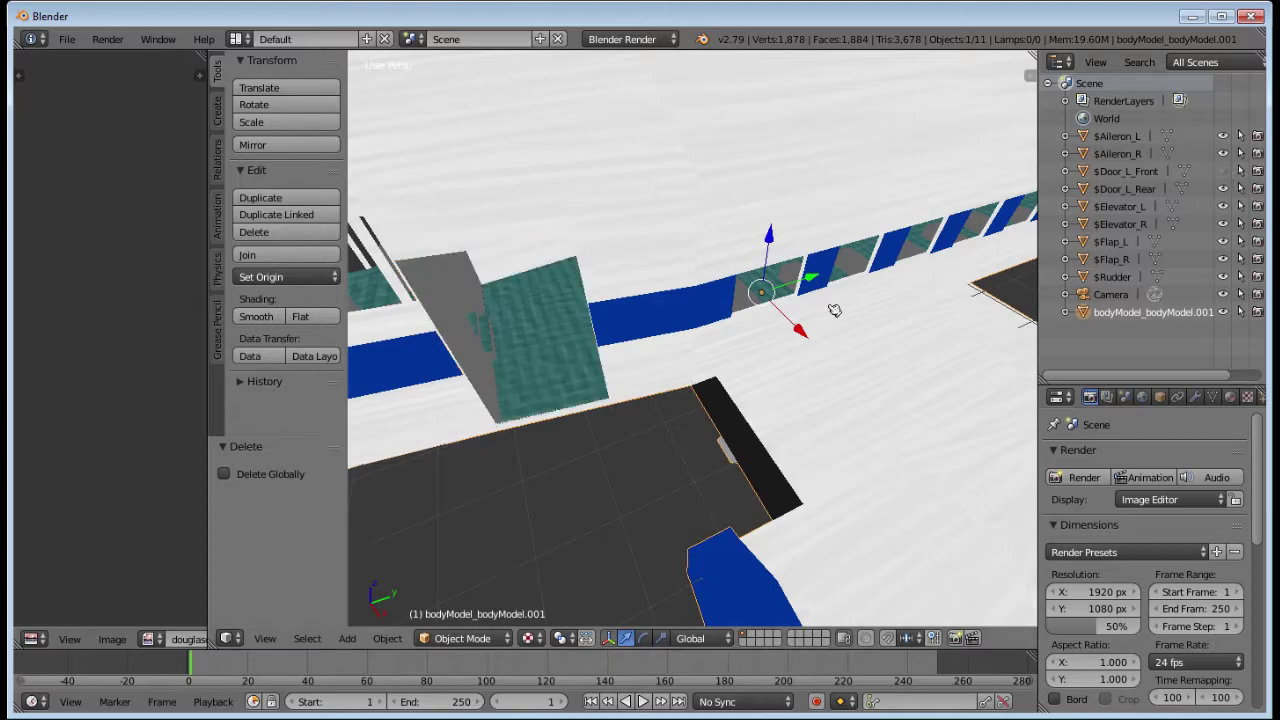
middle_drag(623, 449, 751, 423)
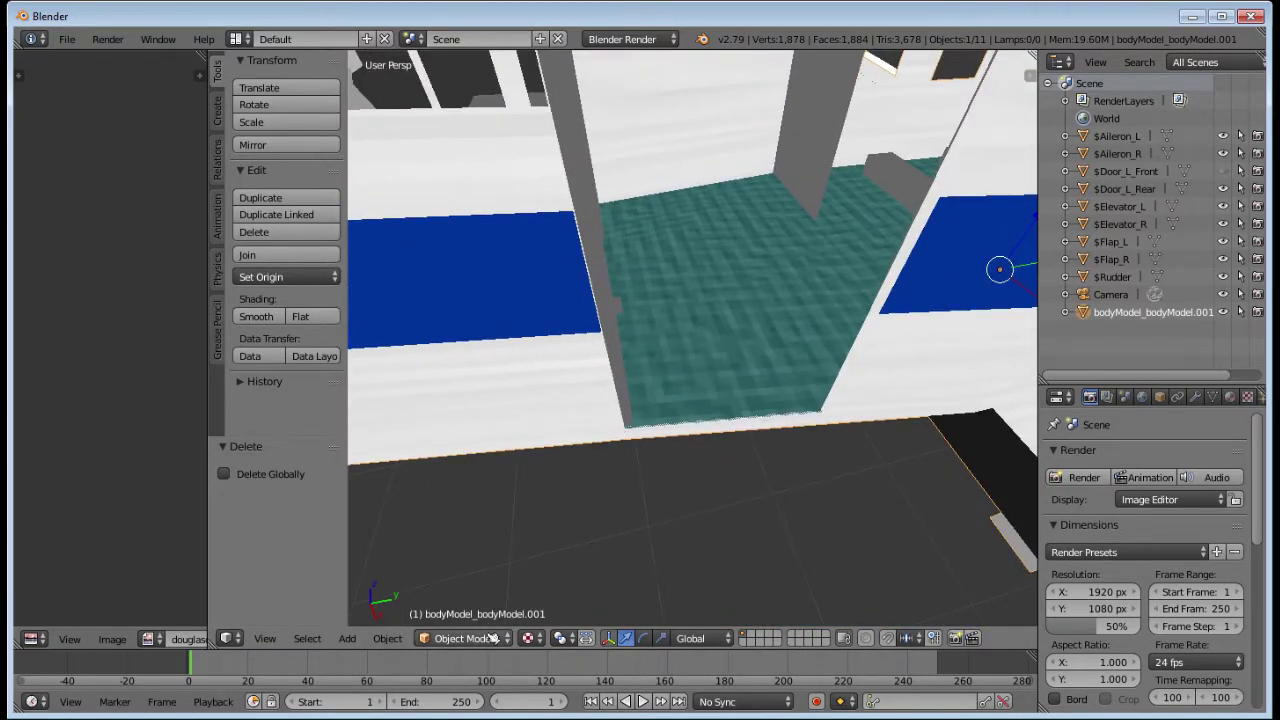
click(530, 638)
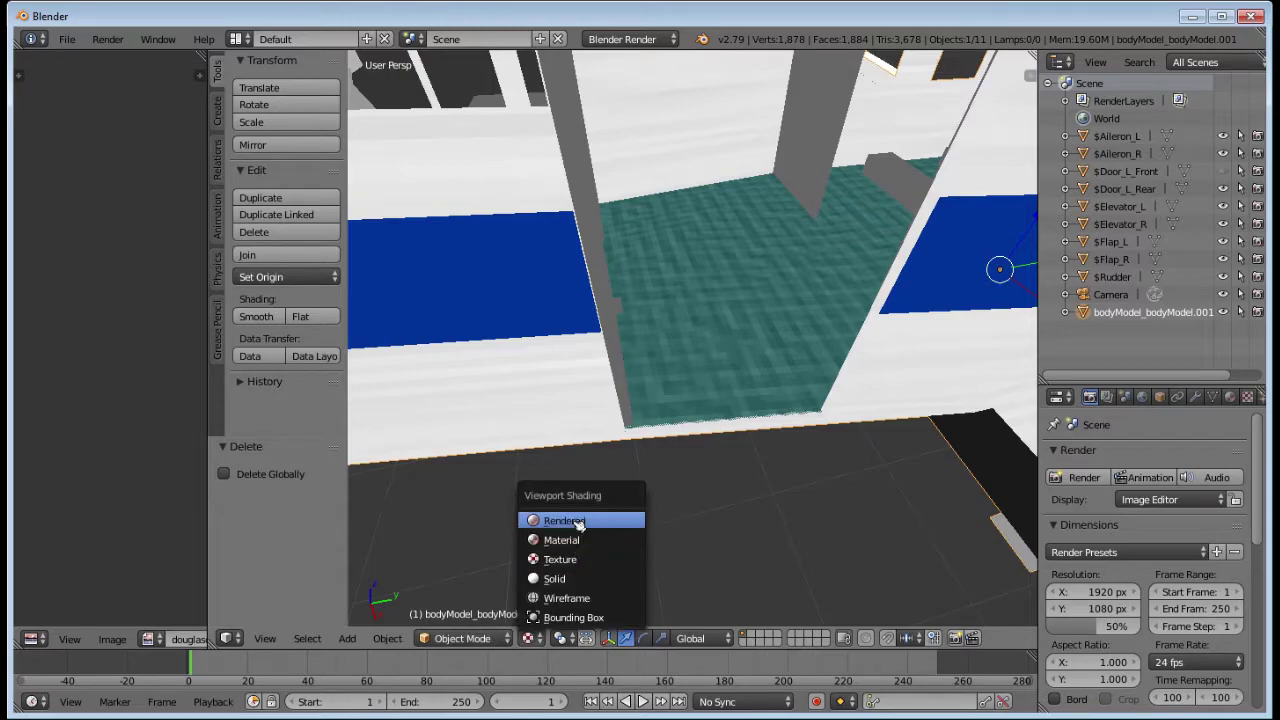
Step: Switch the viewport to Solid shading and orbit in on the door area
click(576, 580)
mouse_move(703, 497)
middle_down()
mouse_move(737, 491)
mouse_move(685, 413)
middle_up()
scroll(677, 411, up, 4)
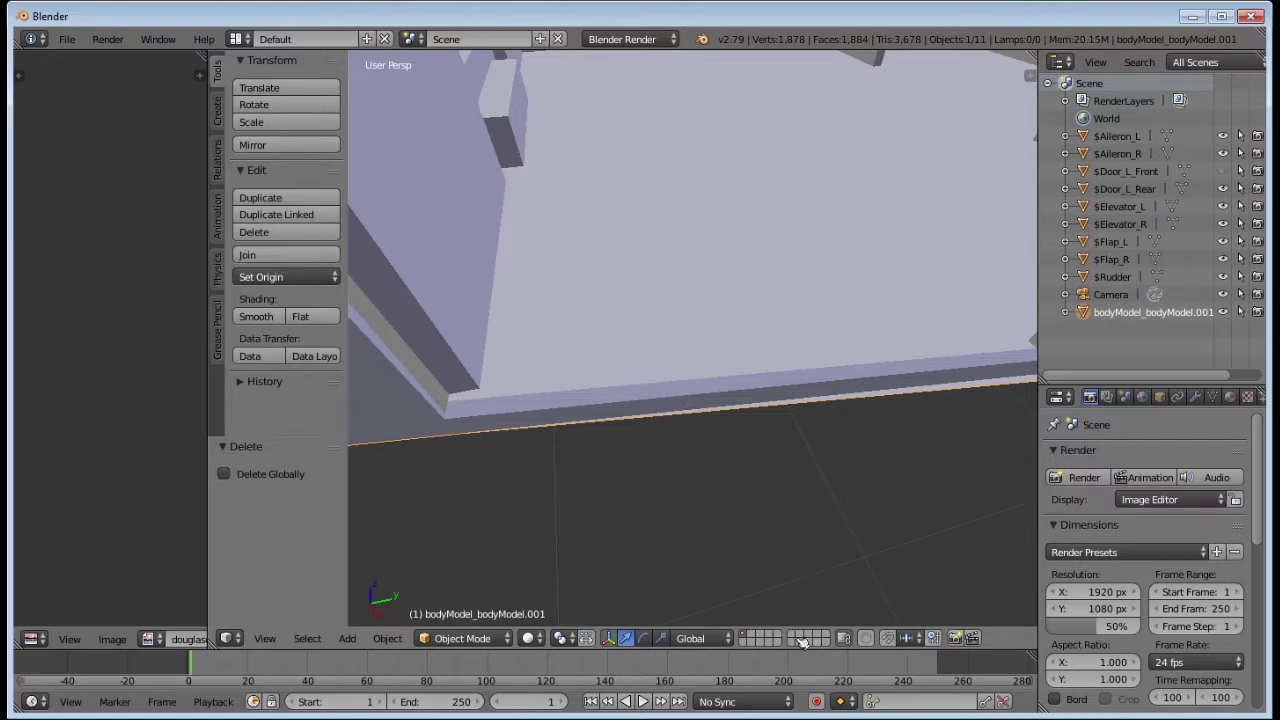
Step: Put the fuselage into Edit Mode and orbit around the doorway to the left wall
click(466, 640)
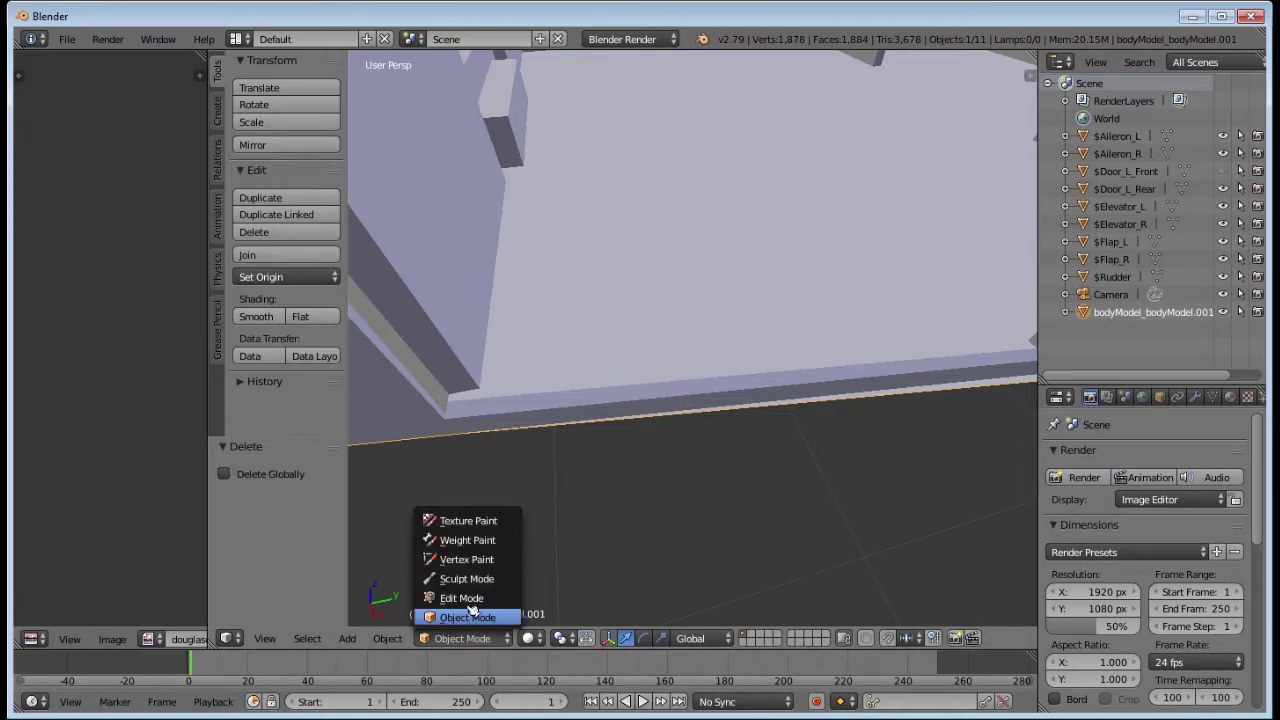
click(465, 606)
middle_drag(620, 517, 617, 518)
scroll(660, 464, down, 3)
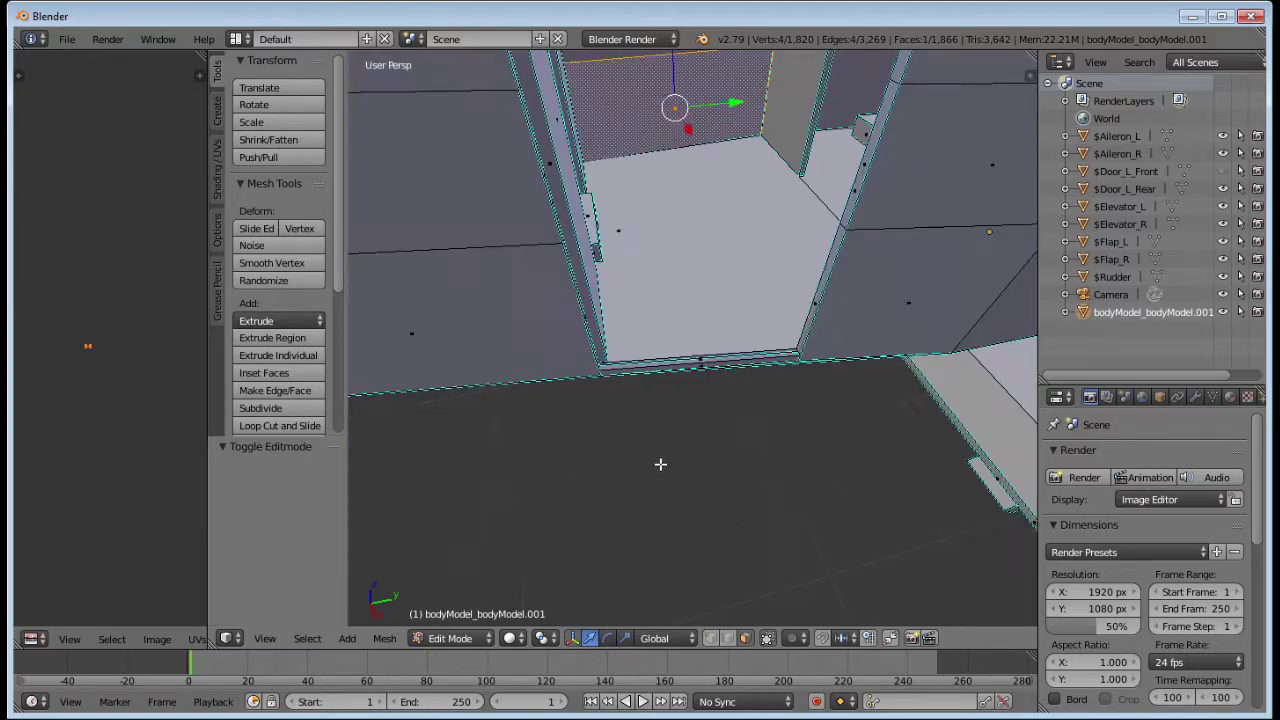
middle_drag(671, 414, 735, 381)
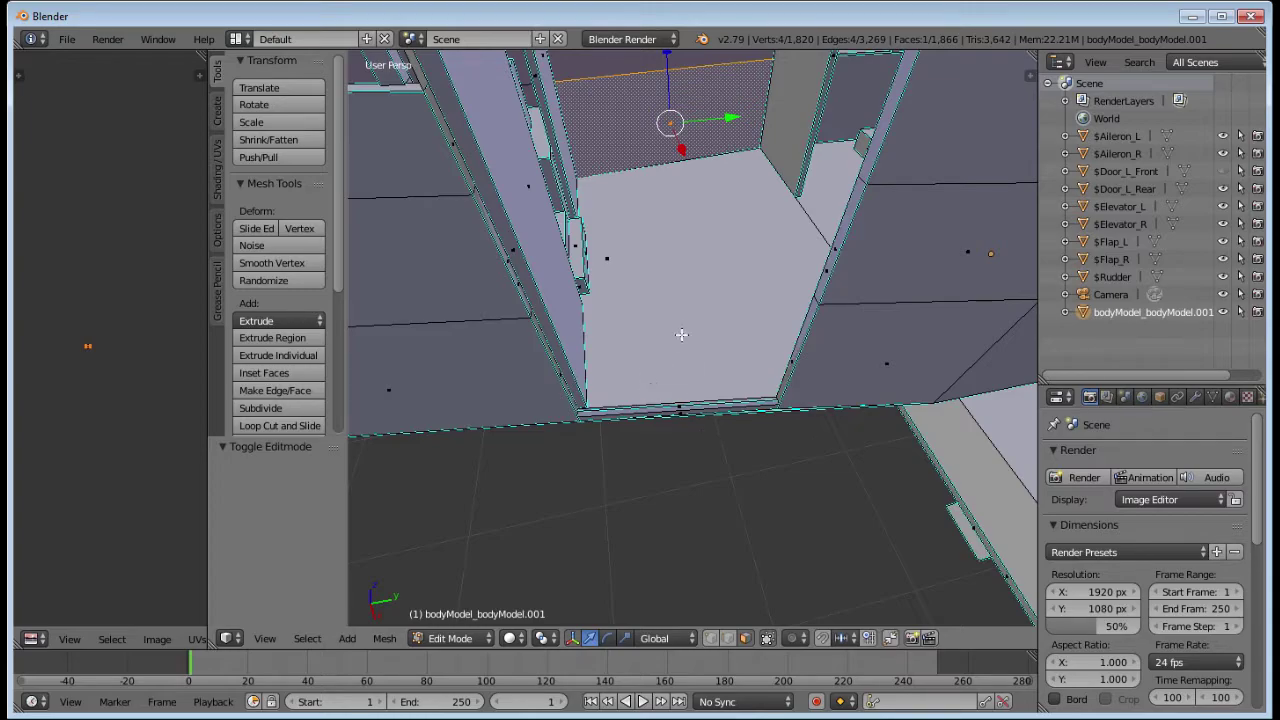
middle_drag(681, 459, 686, 483)
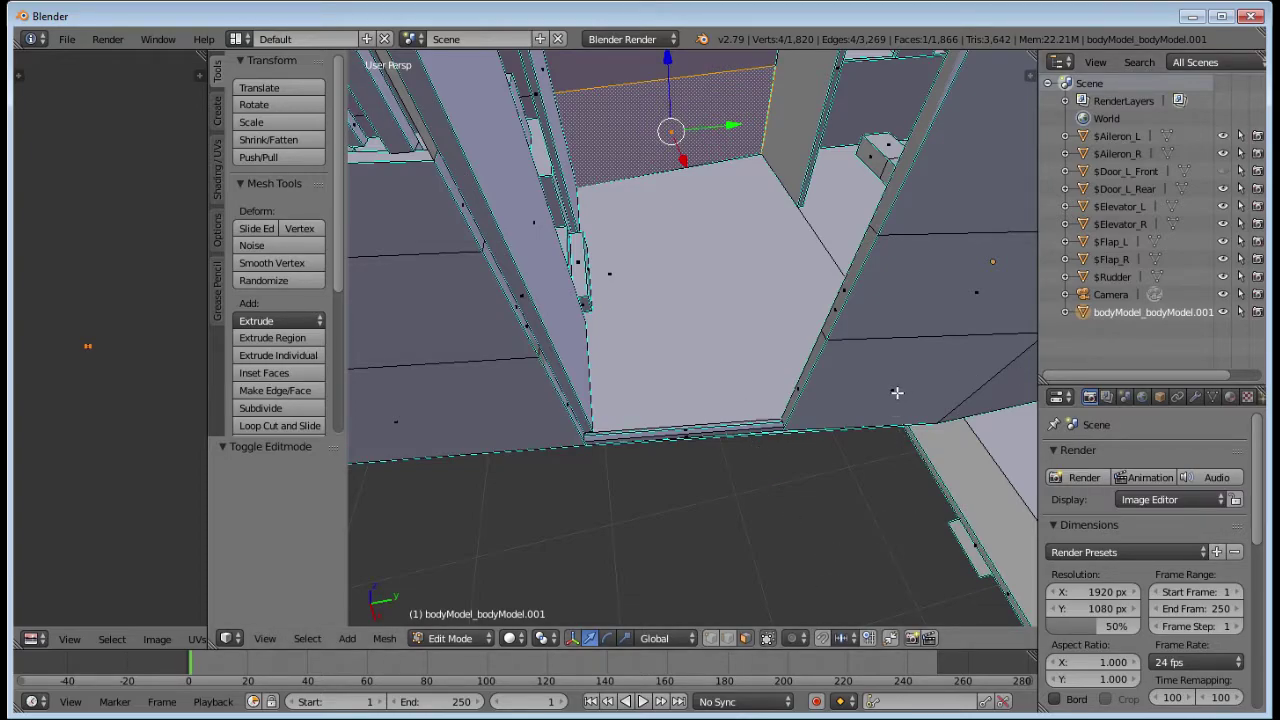
Step: Enable face Normals in the side panel's Mesh Display and raise their Size twice
key(n)
scroll(918, 356, down, 3)
scroll(918, 356, down, 8)
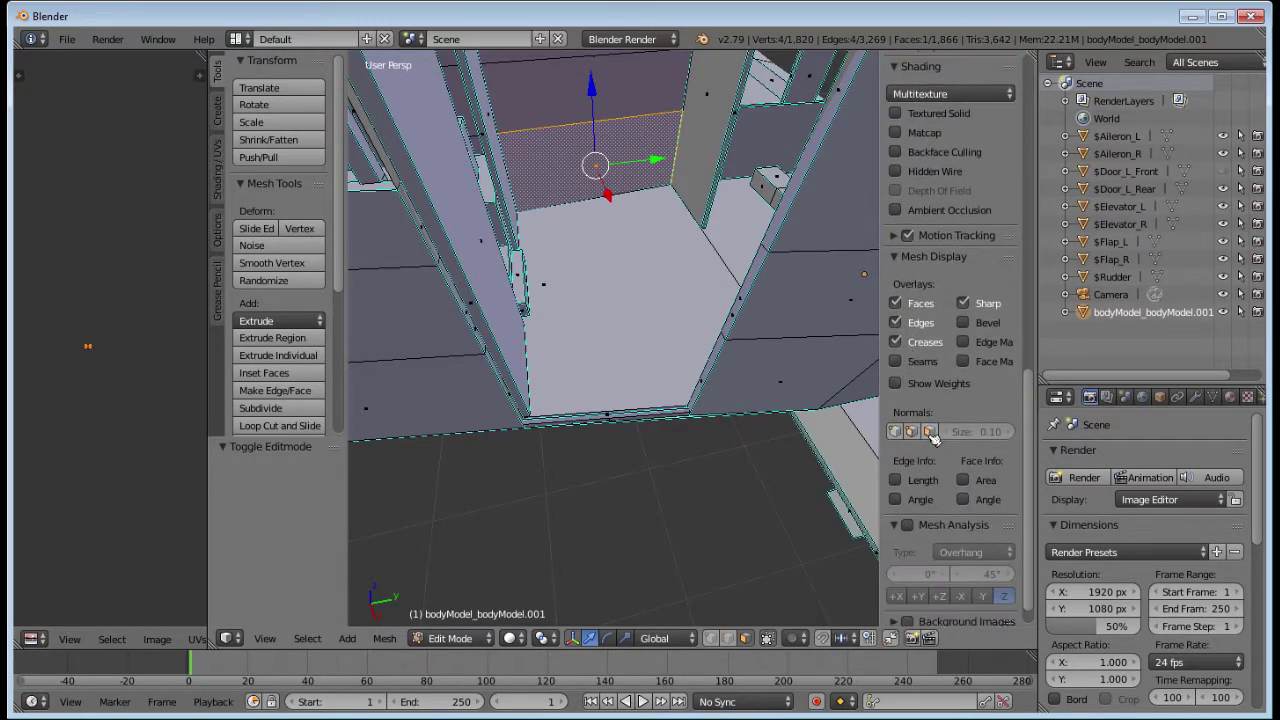
click(930, 431)
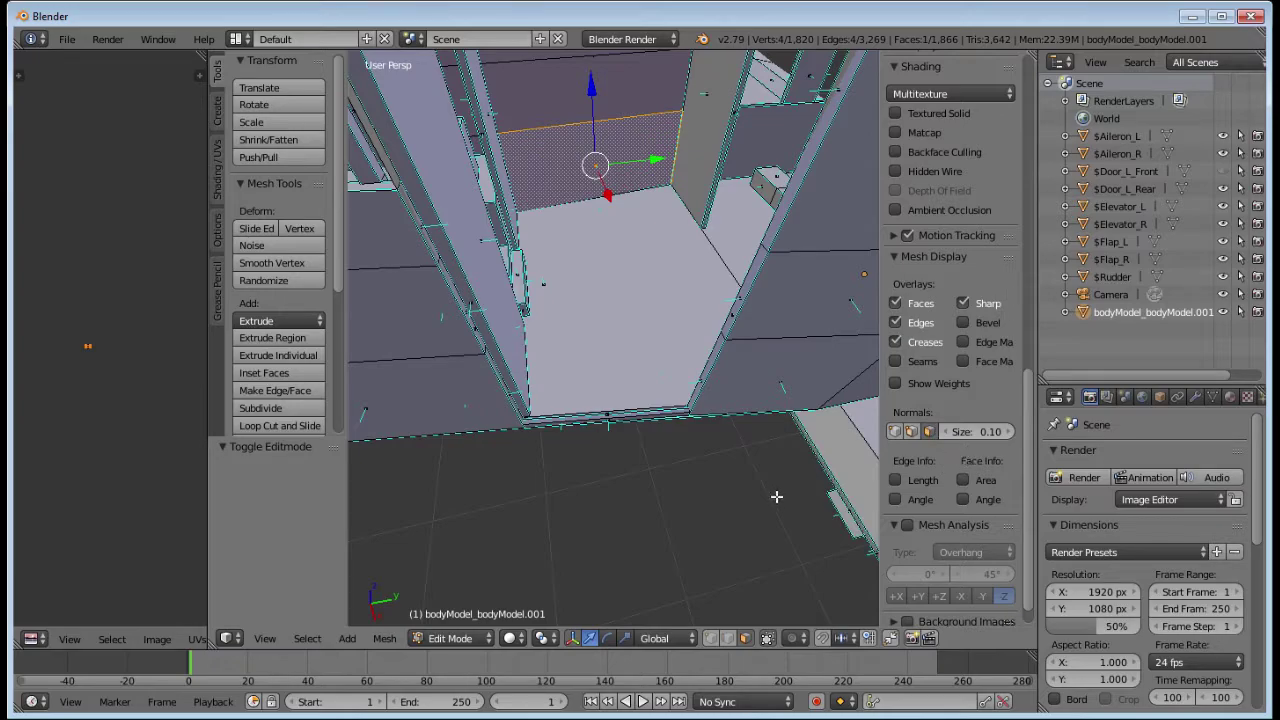
click(1006, 432)
click(1006, 432)
click(1006, 432)
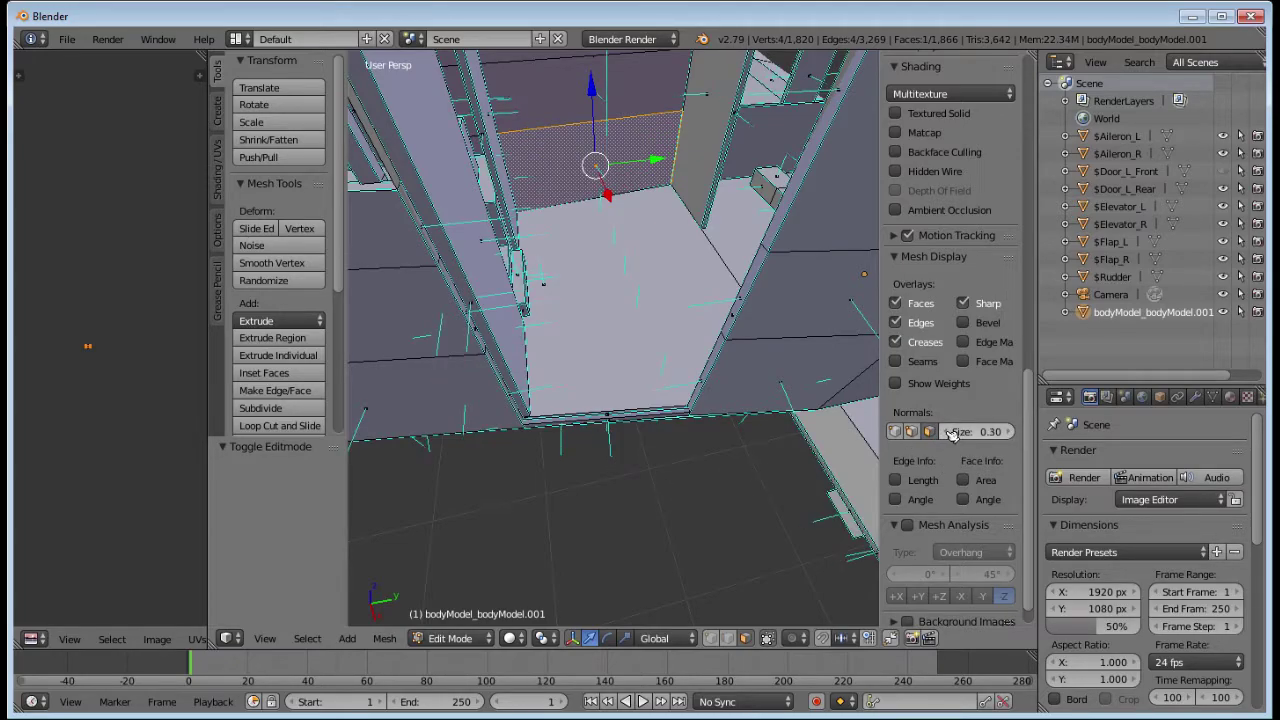
key(n)
Step: Orbit through the fuselage interior to centre the view on the selected face
middle_drag(751, 513, 761, 519)
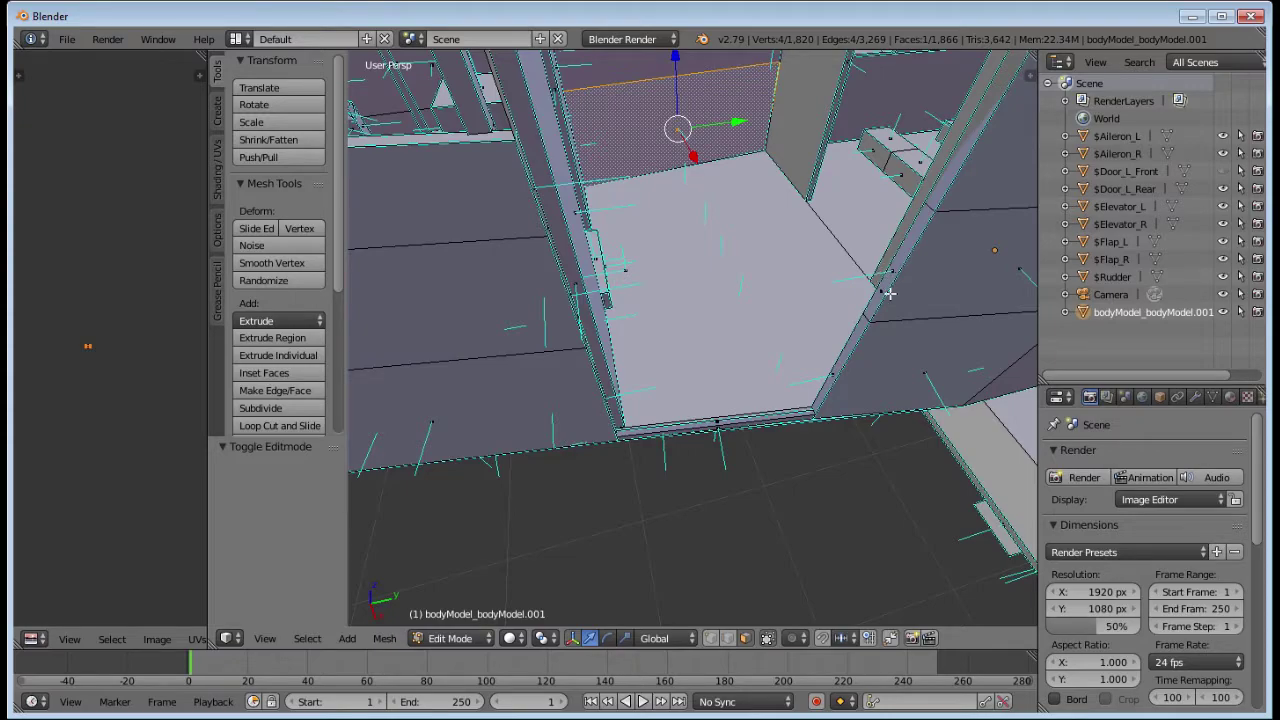
middle_drag(883, 405, 853, 405)
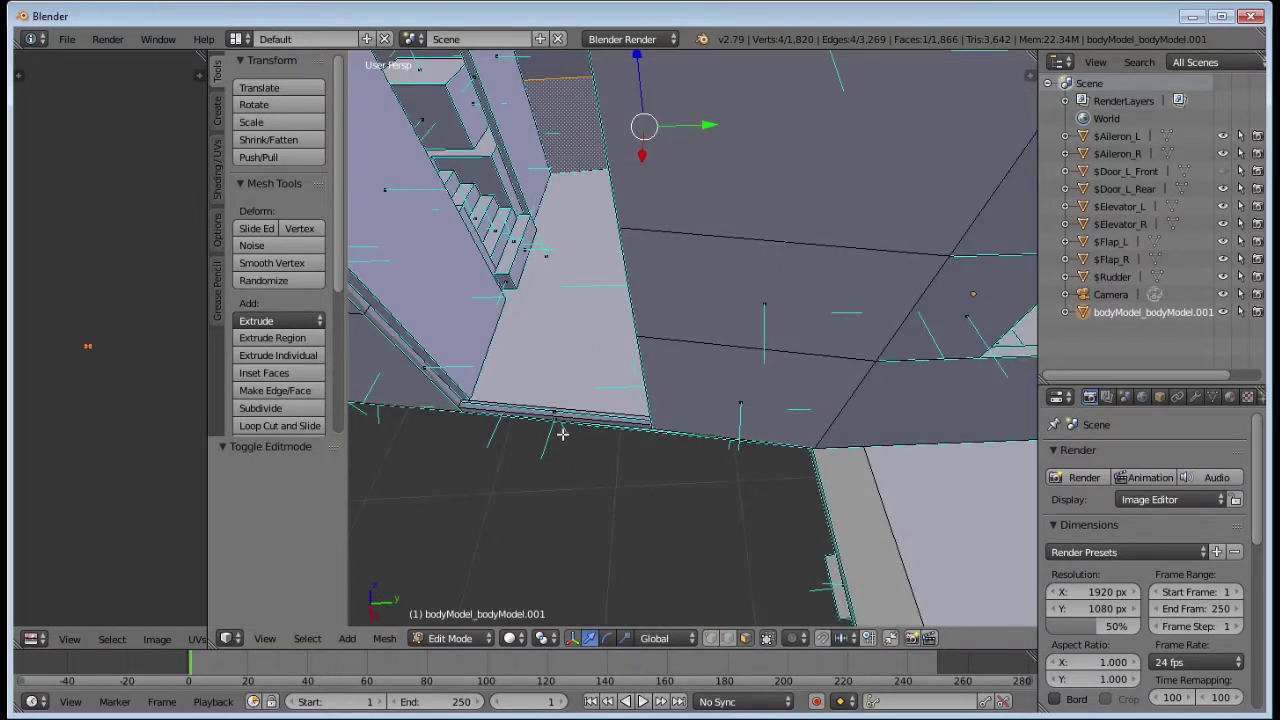
middle_drag(563, 433, 564, 371)
middle_drag(737, 384, 736, 345)
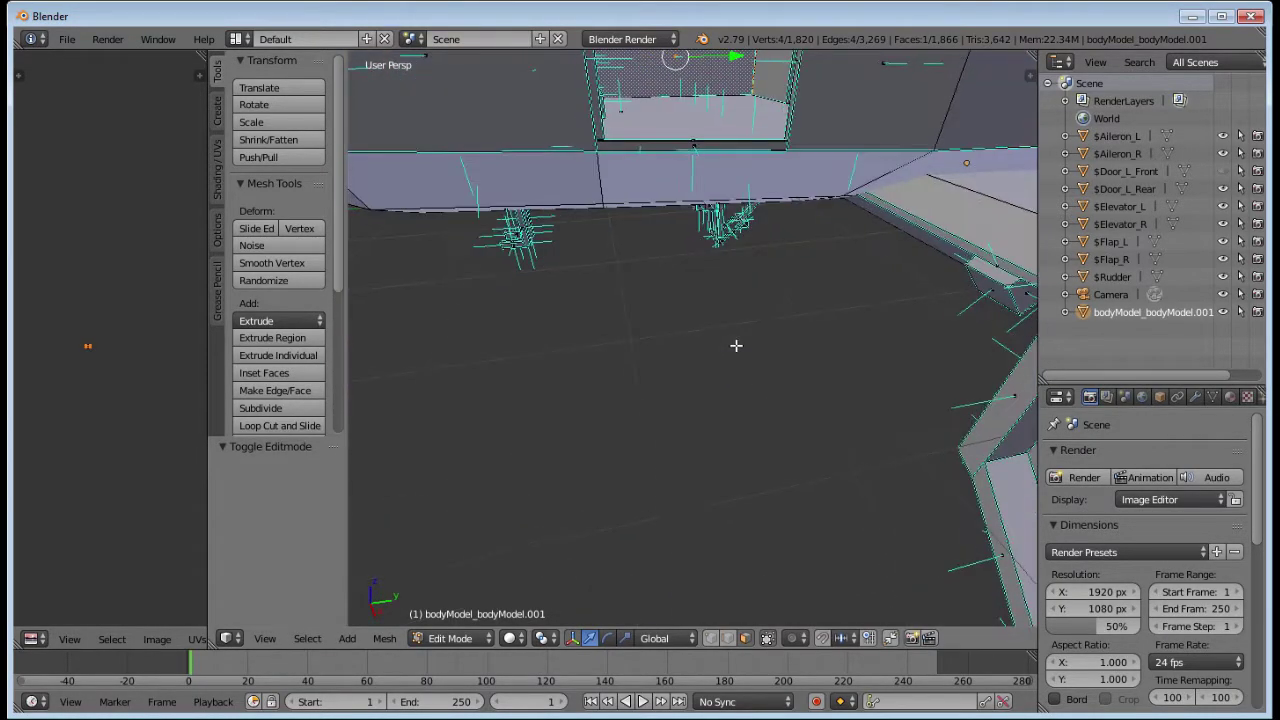
middle_drag(754, 283, 725, 340)
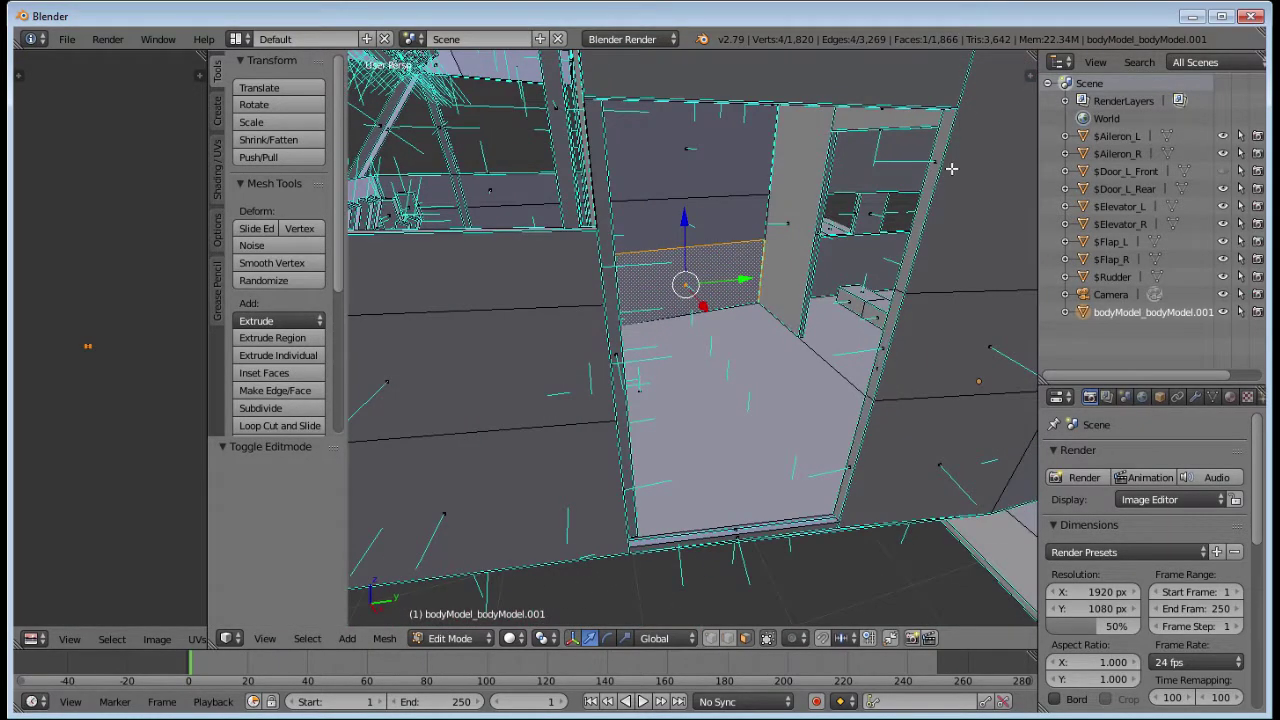
Step: View the compartment from right, front and left, then close in on a wall face
middle_drag(920, 255, 851, 182)
middle_drag(684, 431, 835, 349)
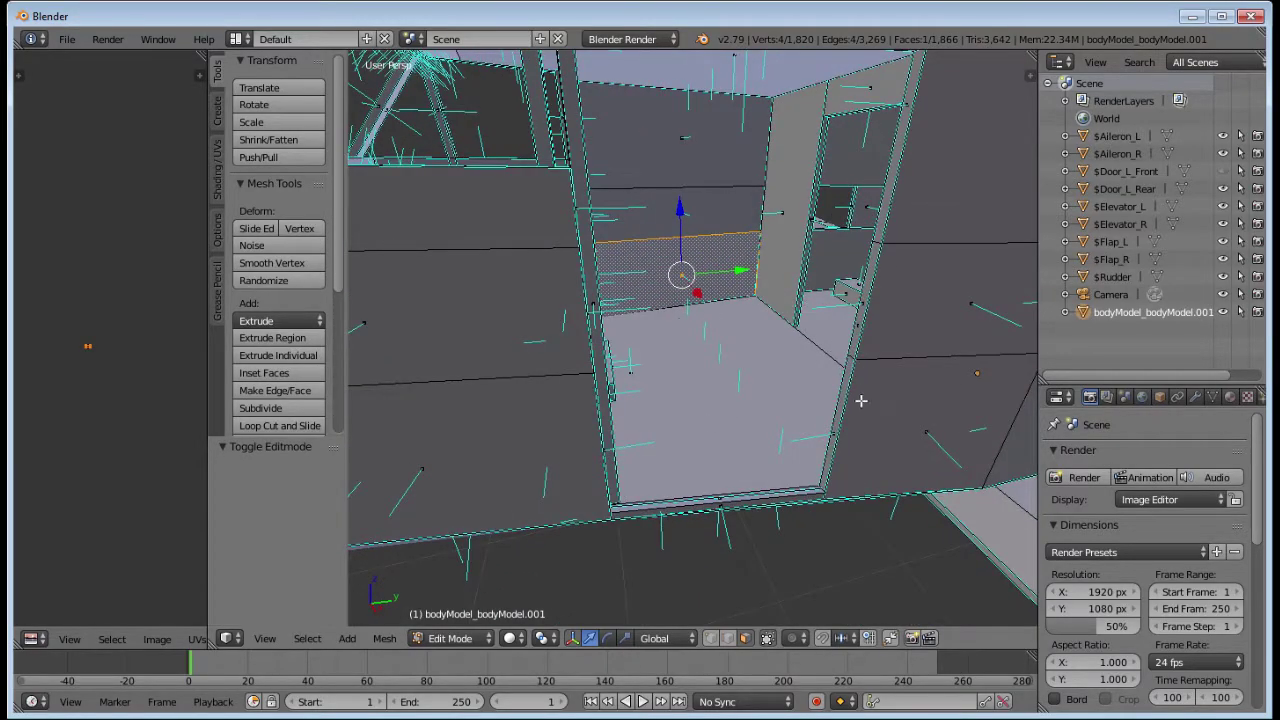
middle_drag(855, 406, 822, 406)
scroll(822, 406, up, 5)
scroll(731, 340, down, 1)
middle_drag(741, 345, 808, 363)
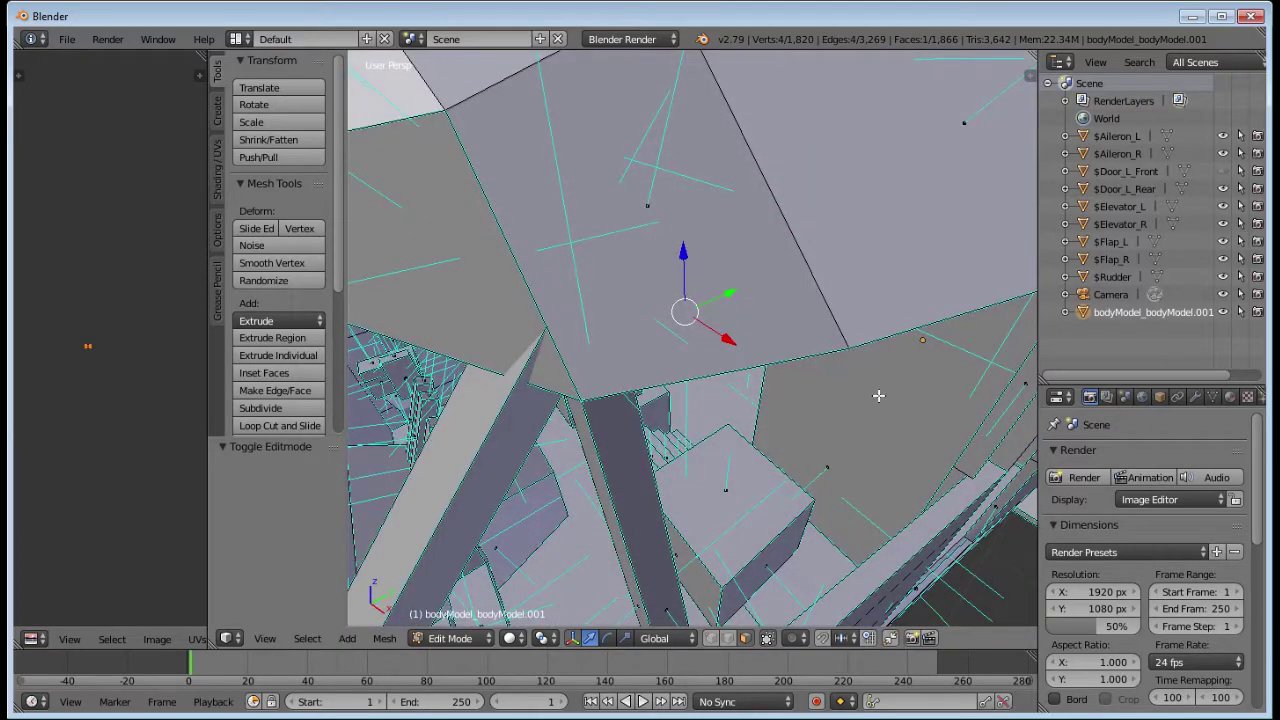
middle_drag(878, 396, 779, 353)
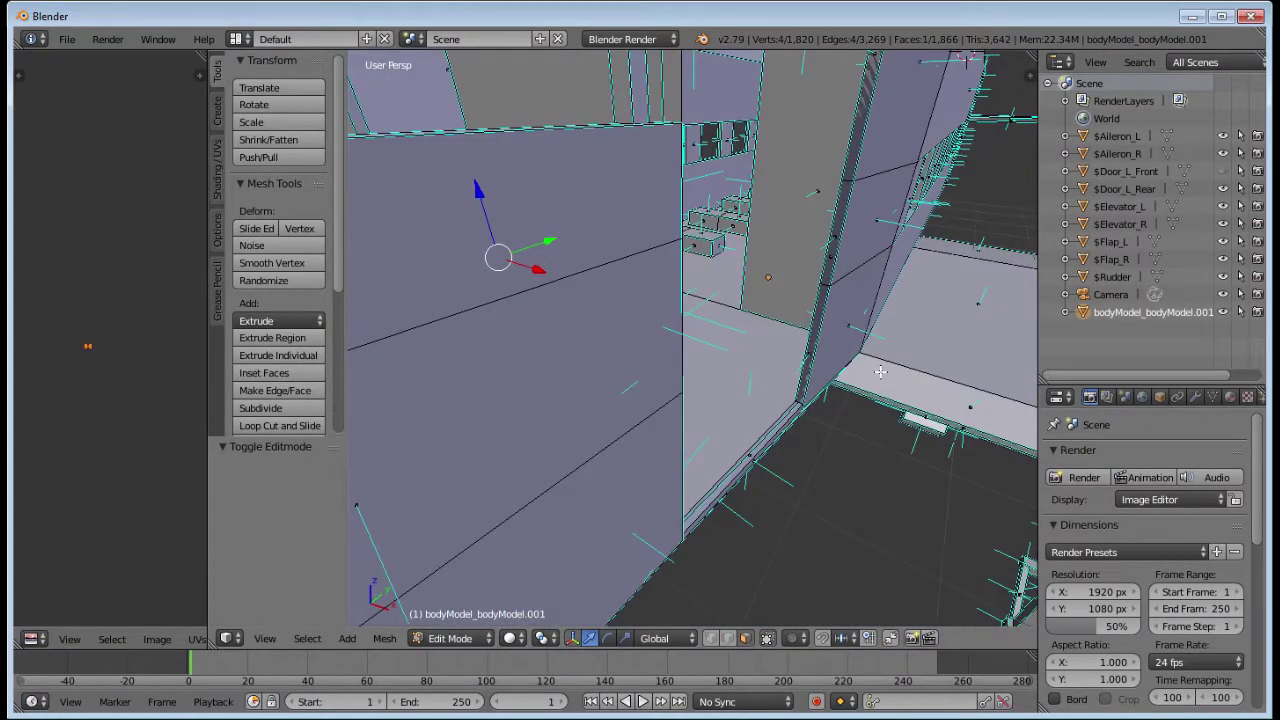
middle_drag(883, 374, 786, 448)
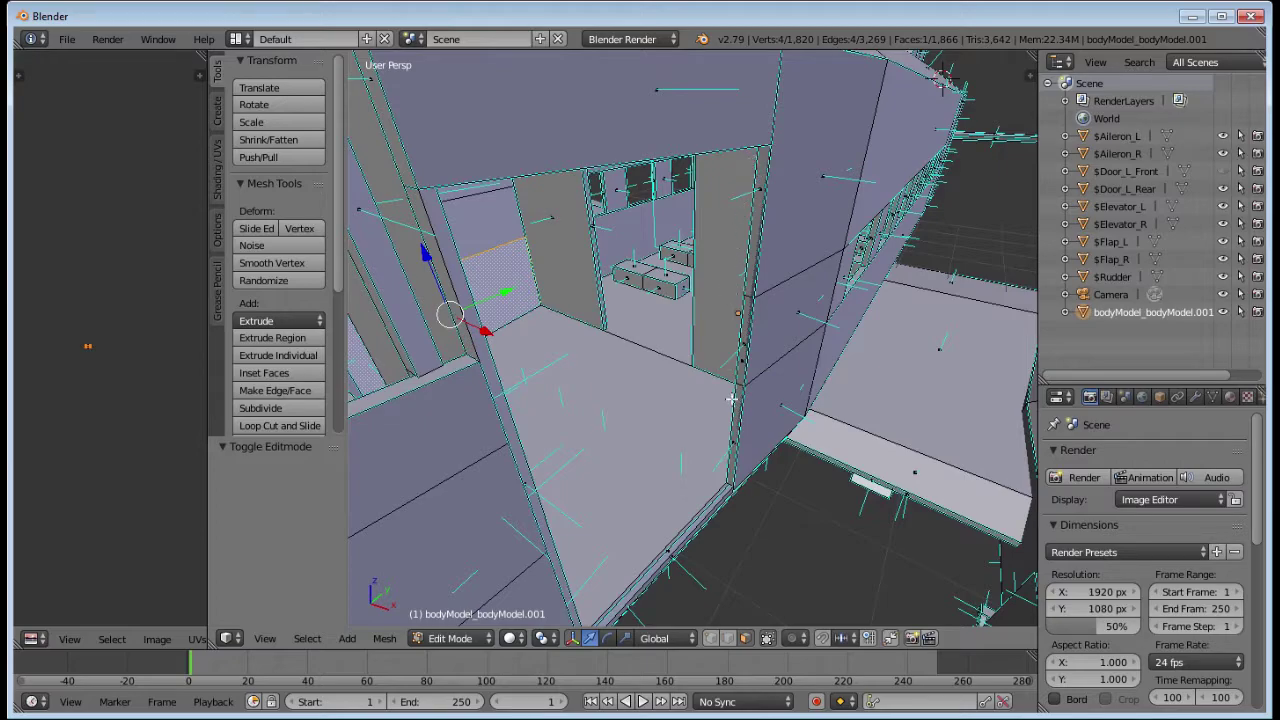
Step: Select the long vertical door-frame face and separate it into bodyModel_bodyModel.000
right_click(740, 368)
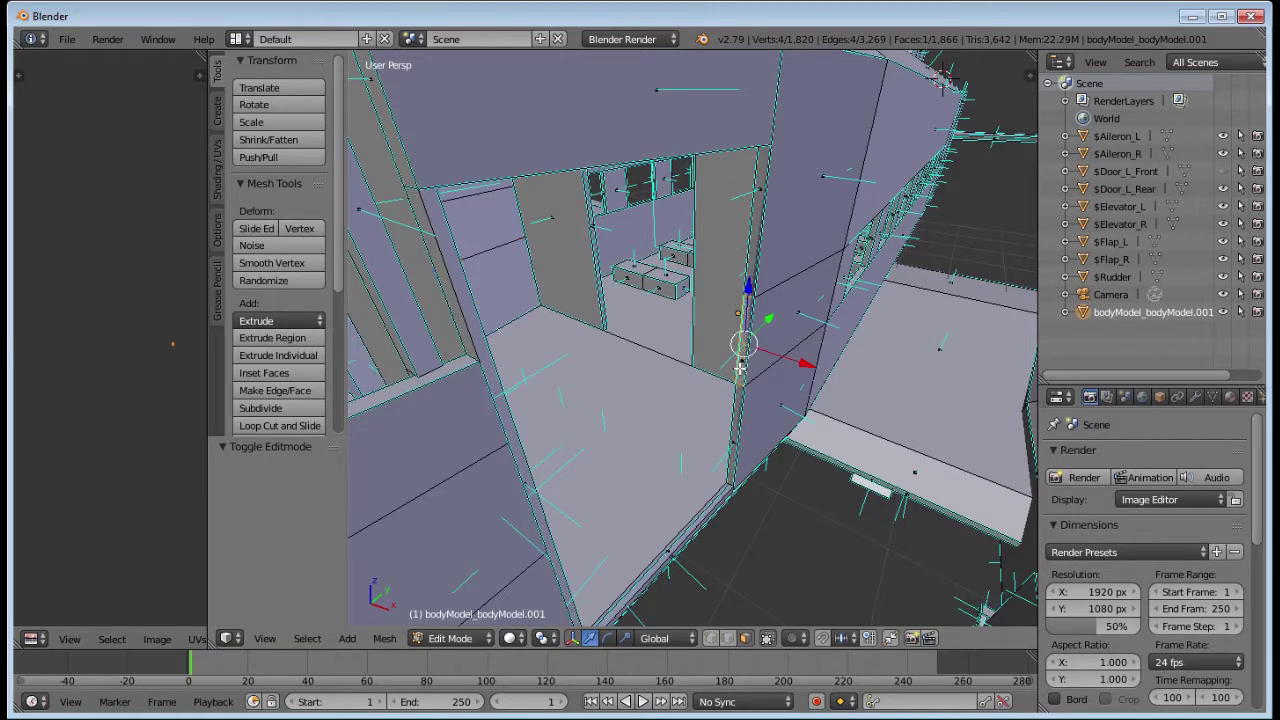
right_click(754, 281)
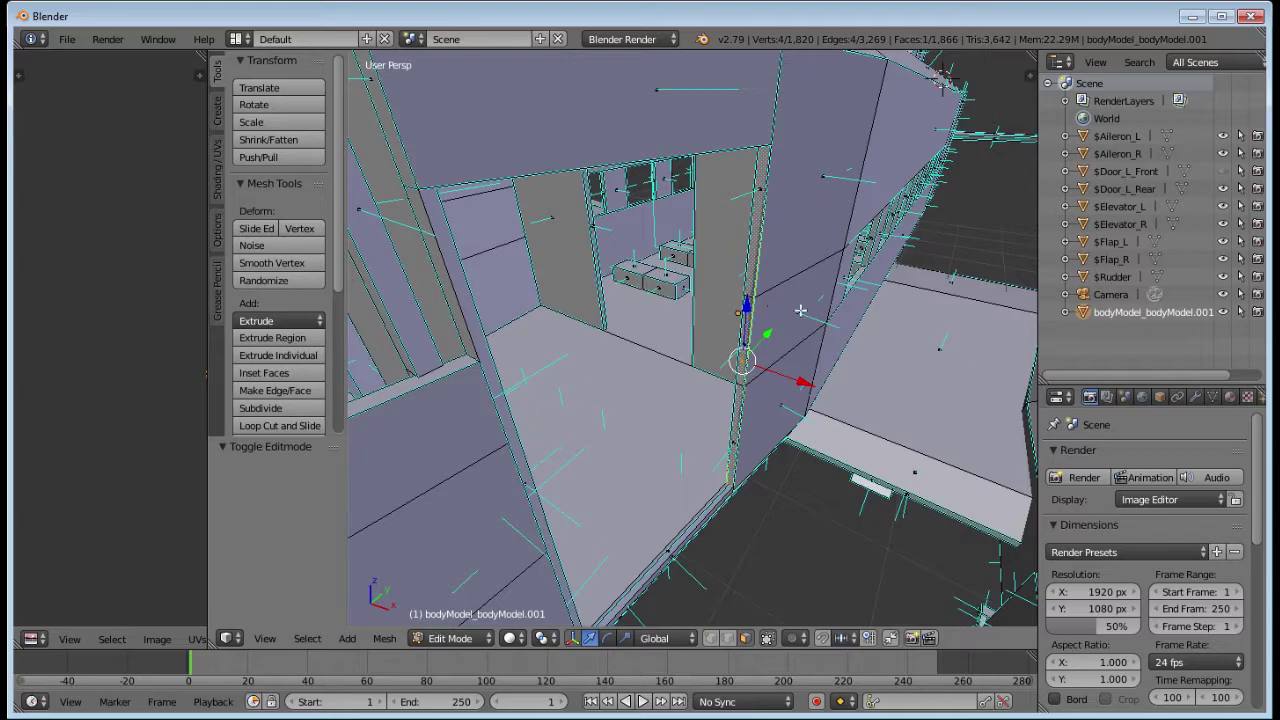
key(g)
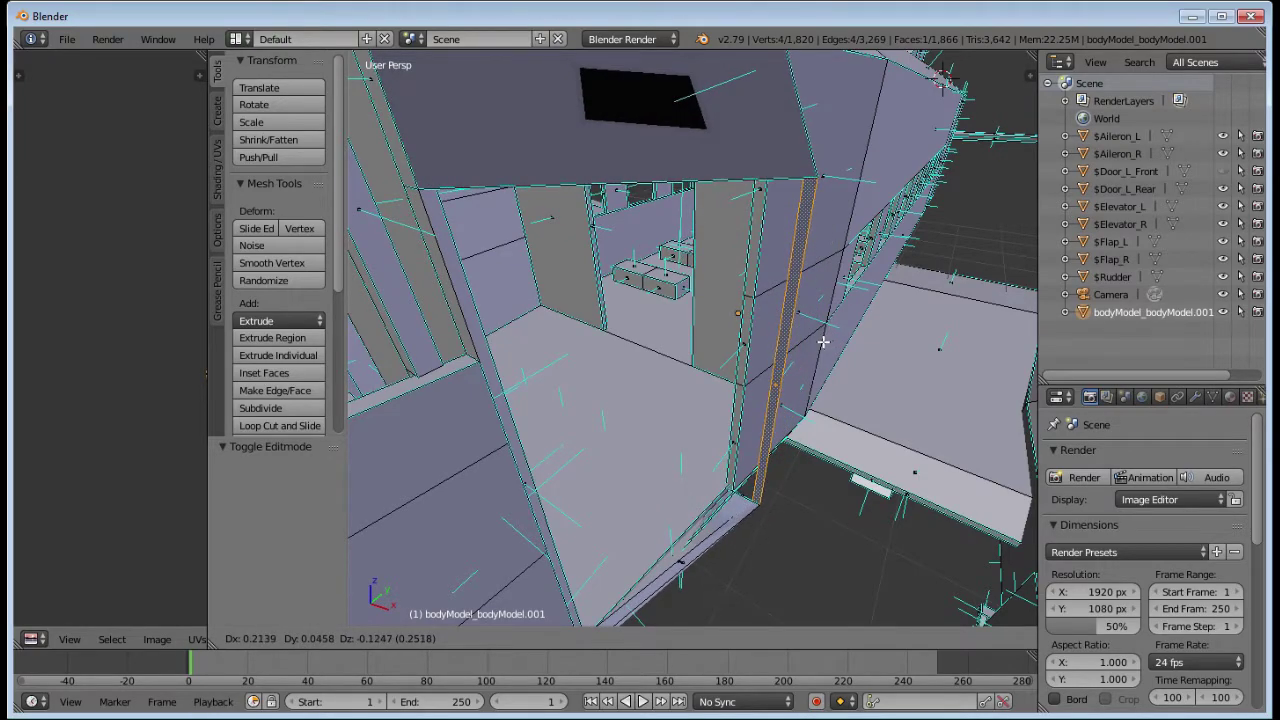
right_click(823, 340)
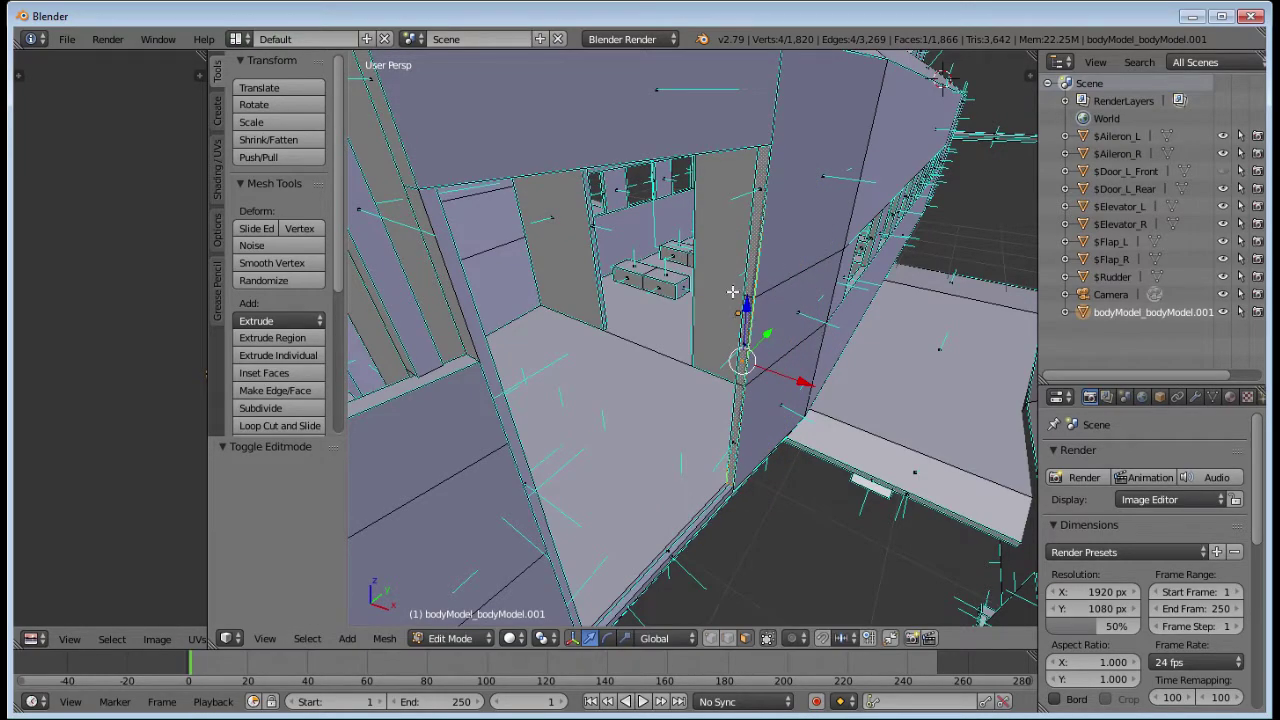
key(p)
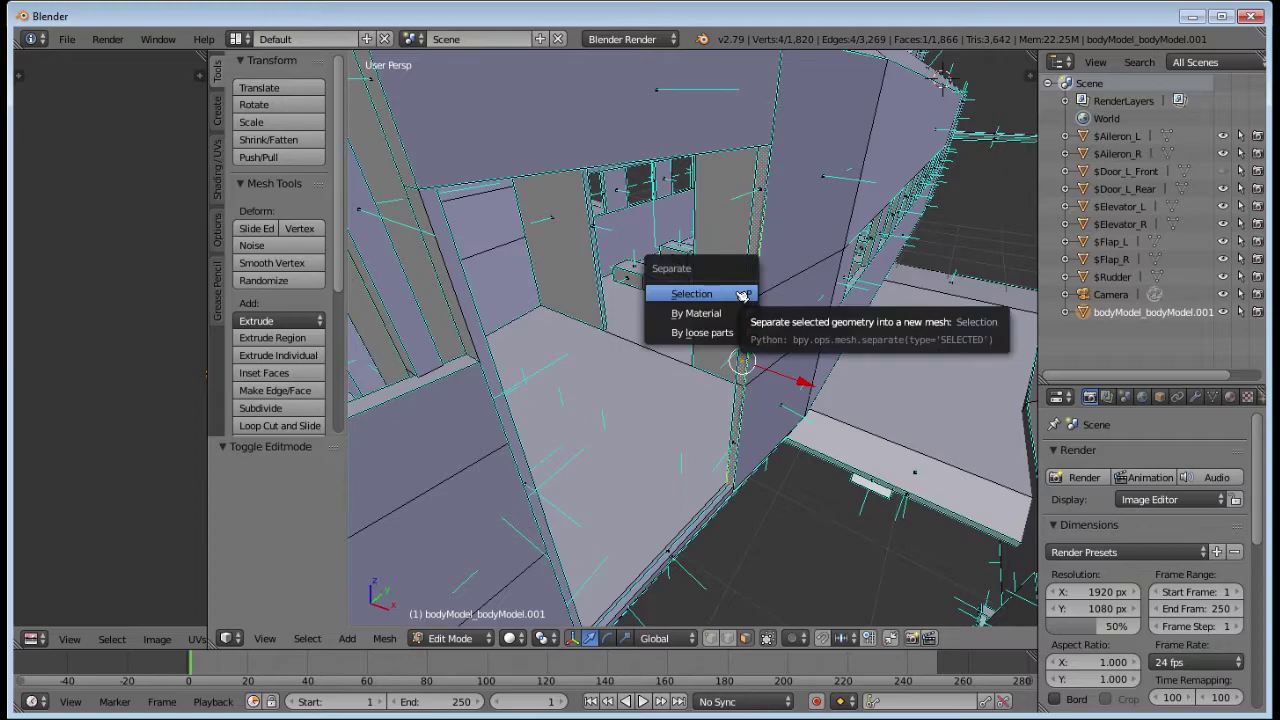
click(742, 294)
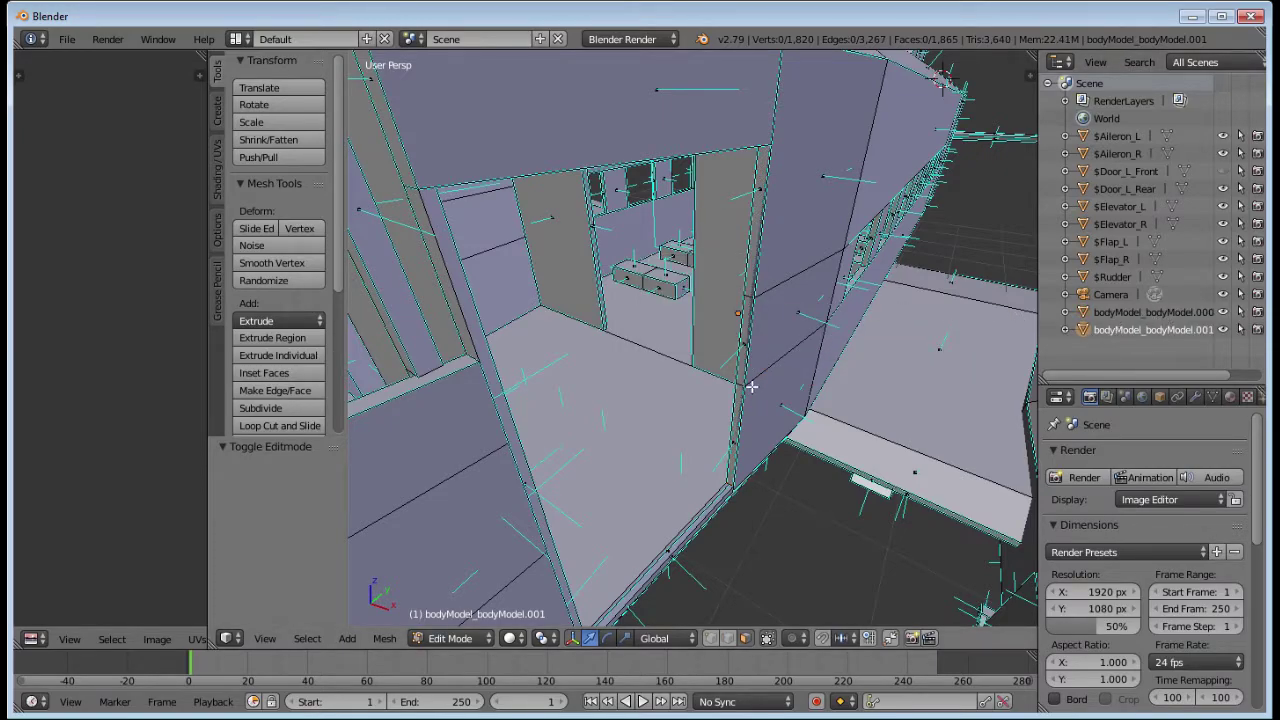
Step: Zoom in, select the narrow floor-edge face by the doorway, and separate it into bodyModel_bodyModel.002
scroll(764, 407, up, 5)
scroll(740, 420, down, 4)
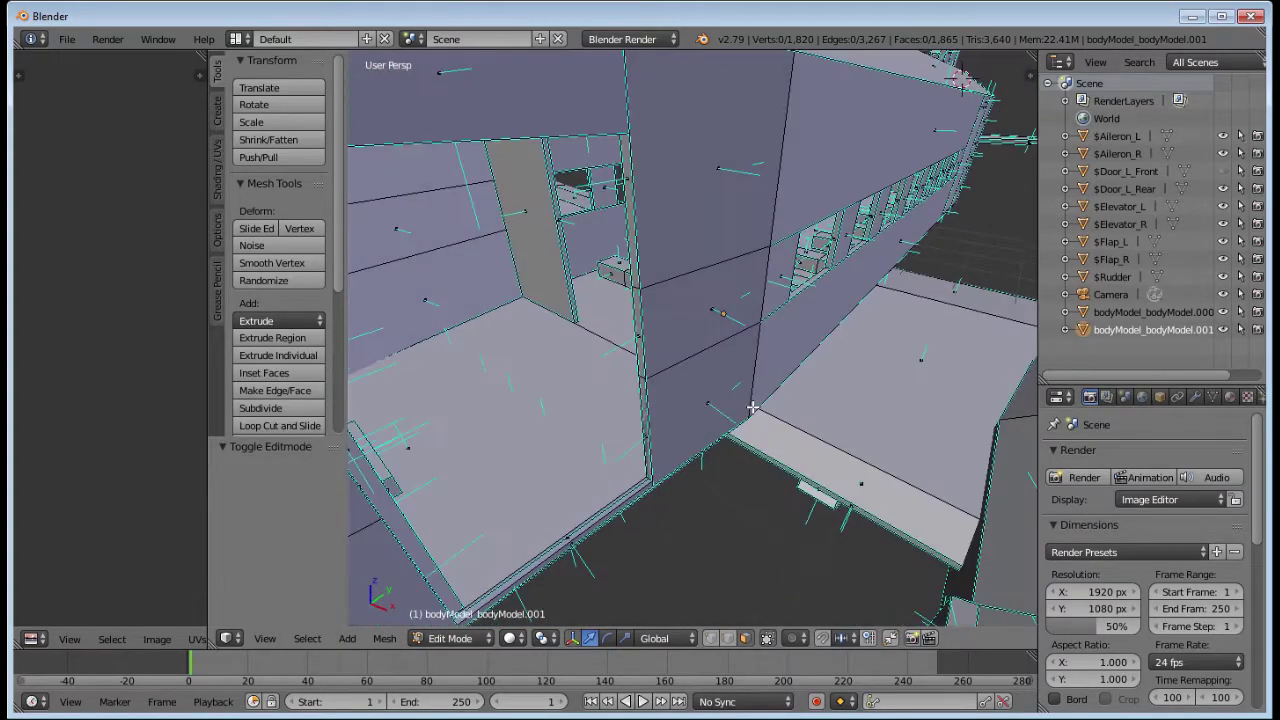
scroll(761, 403, up, 8)
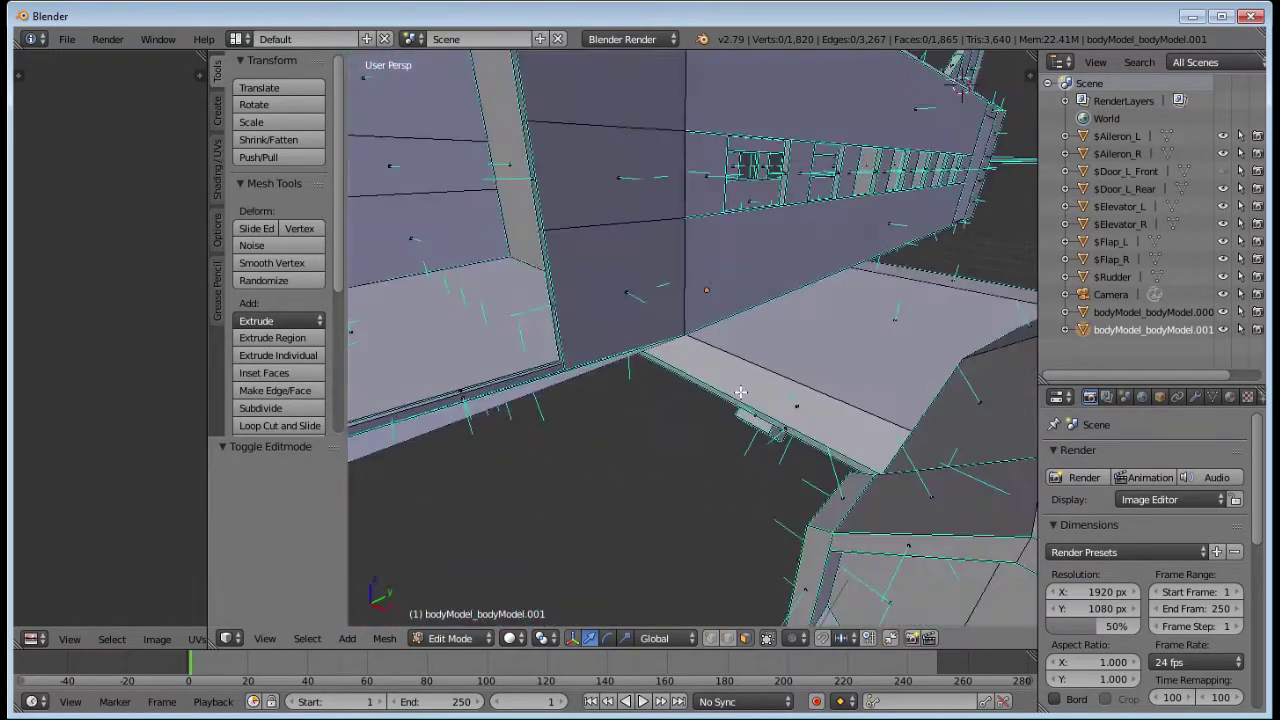
scroll(741, 386, up, 3)
scroll(550, 488, up, 8)
scroll(610, 388, up, 4)
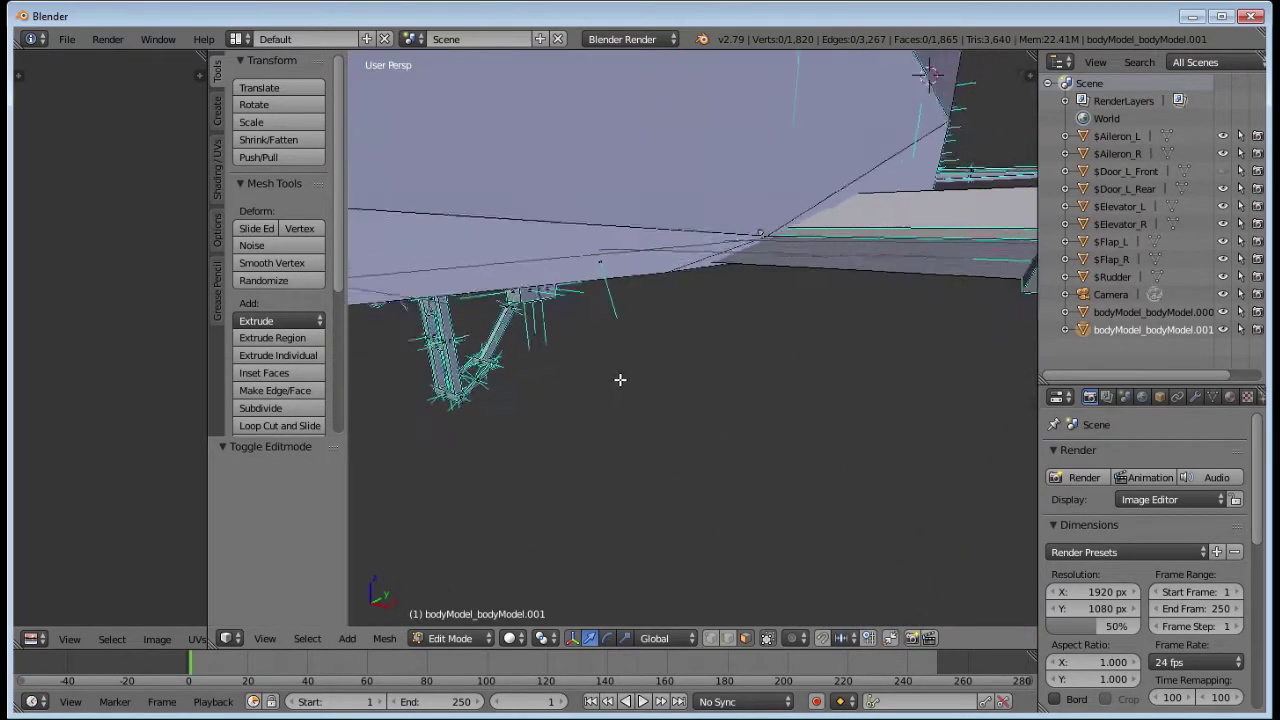
scroll(618, 391, up, 3)
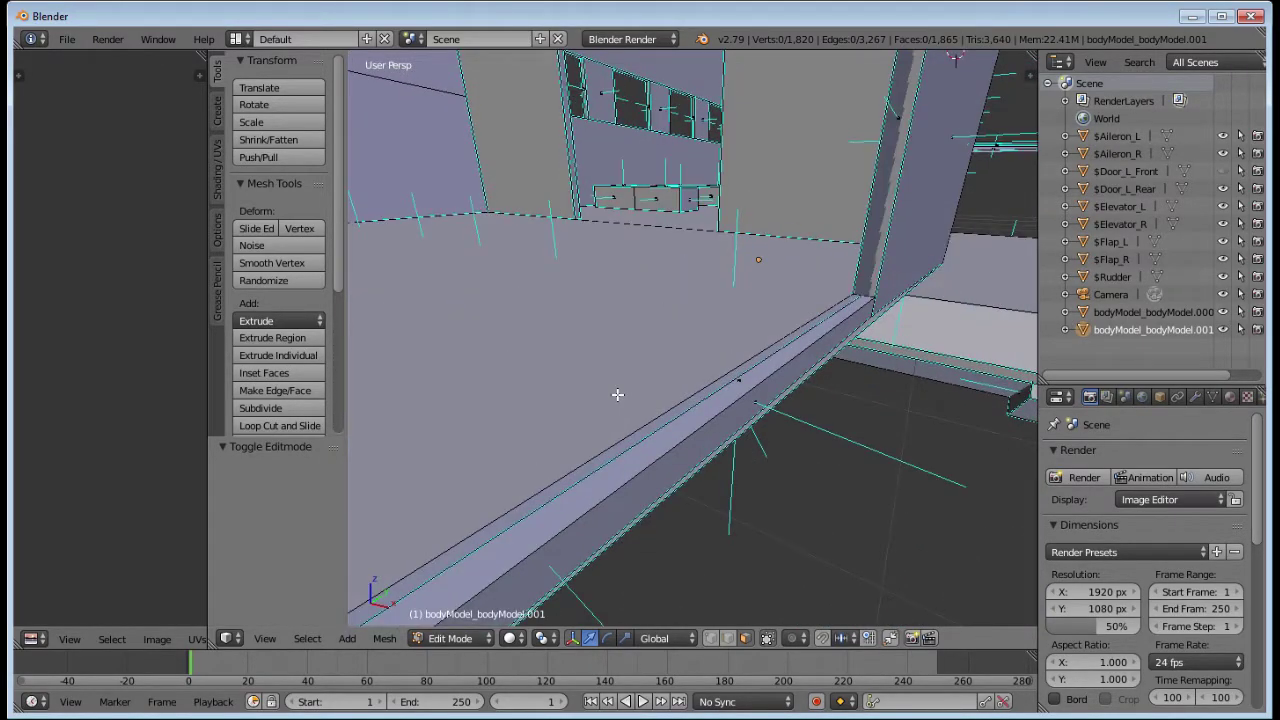
alt+right_click(731, 389)
key(e)
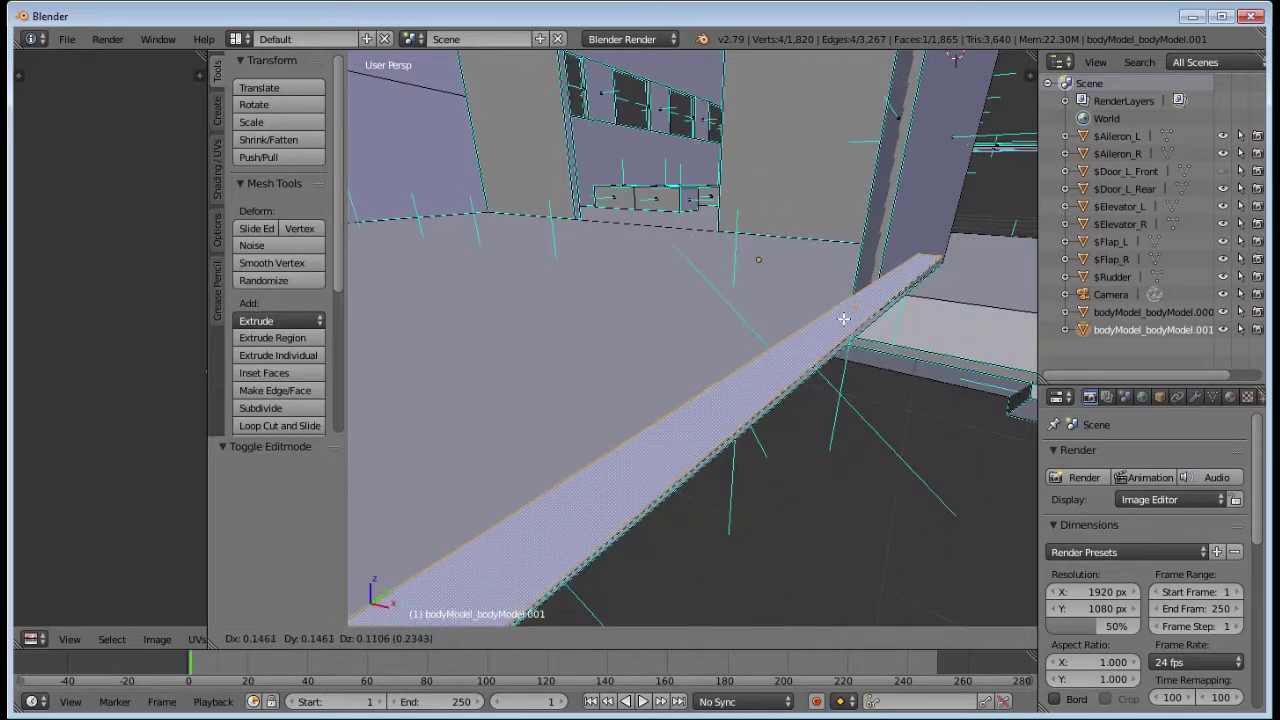
click(820, 326)
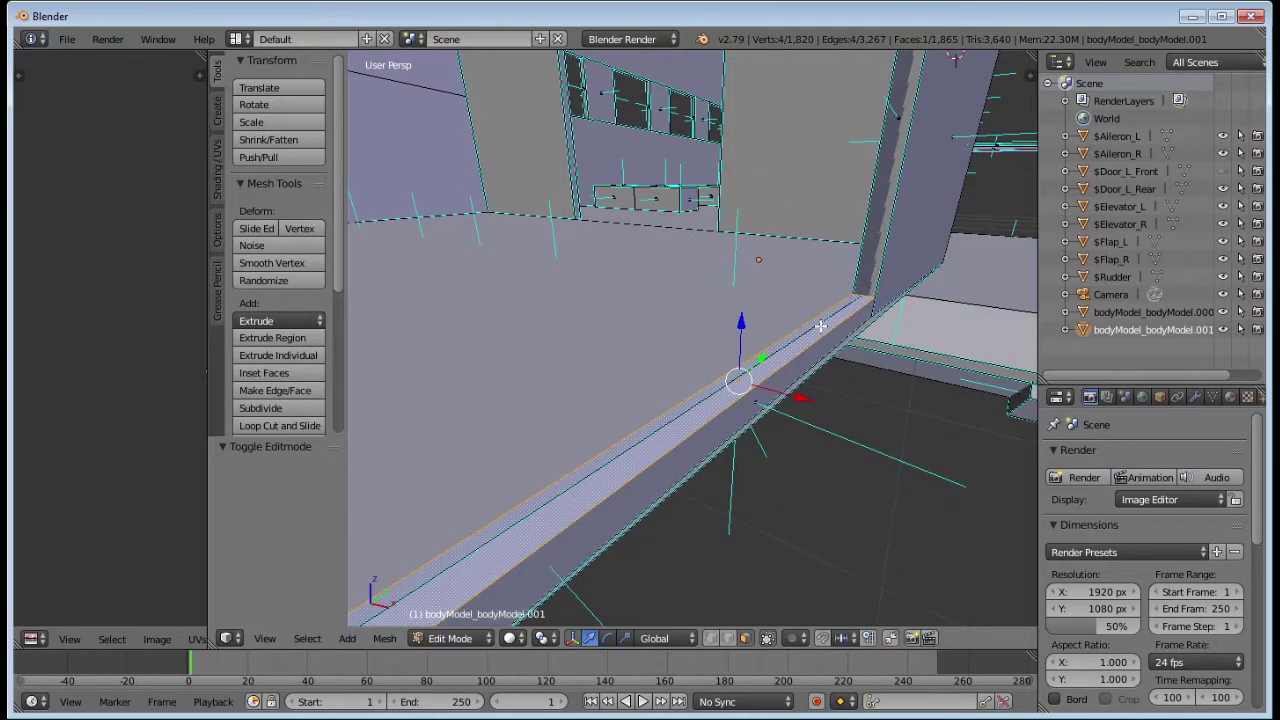
key(p)
click(818, 326)
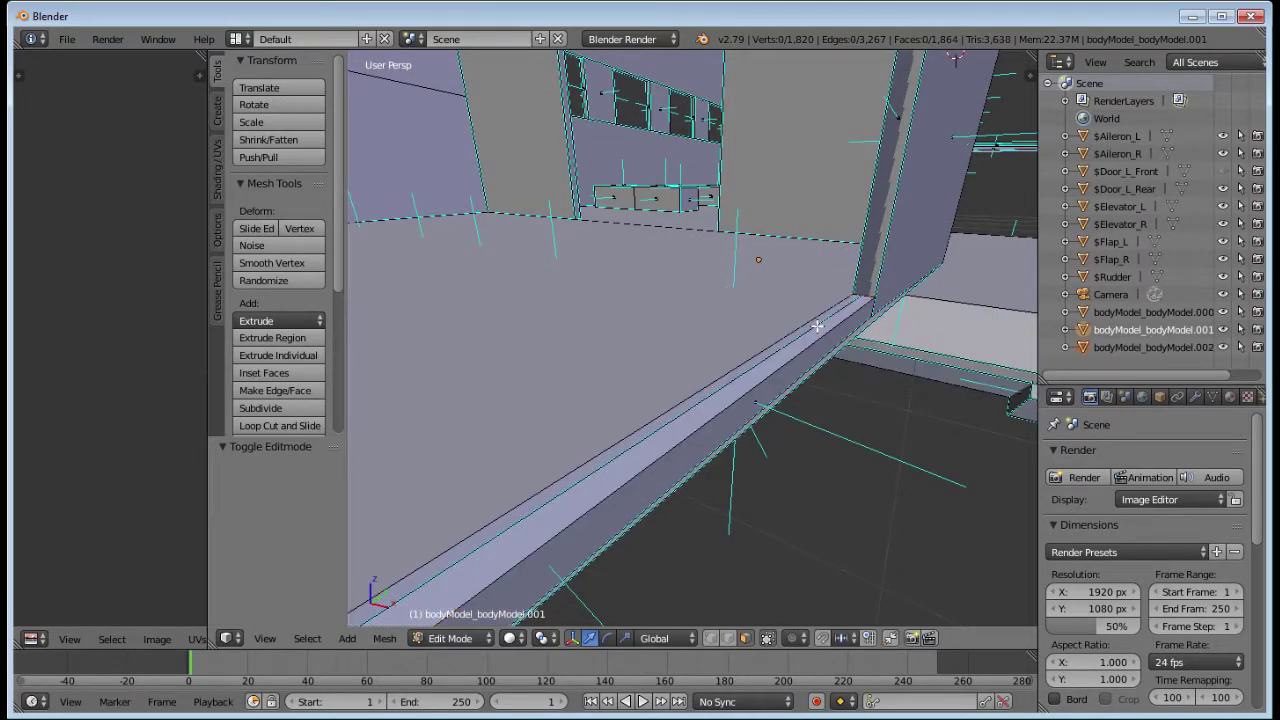
middle_drag(854, 398, 842, 405)
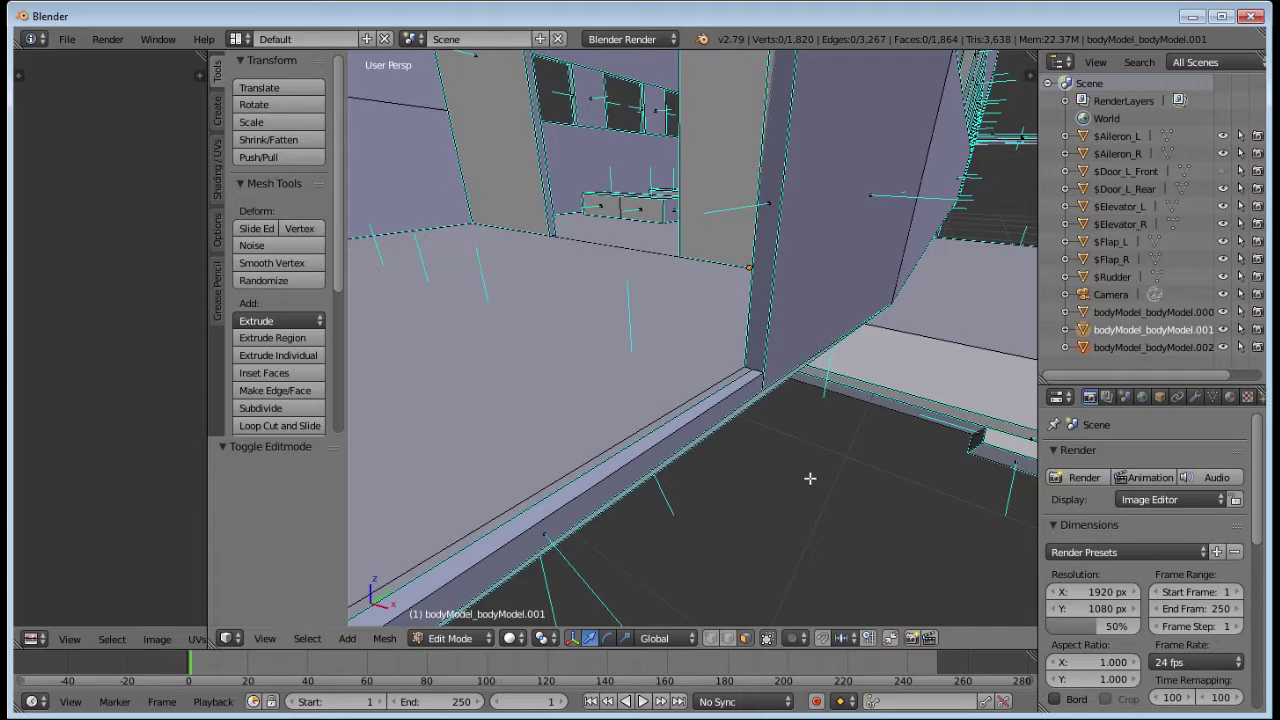
Step: Look over the Mesh menu and orbit down toward the window wall
click(384, 638)
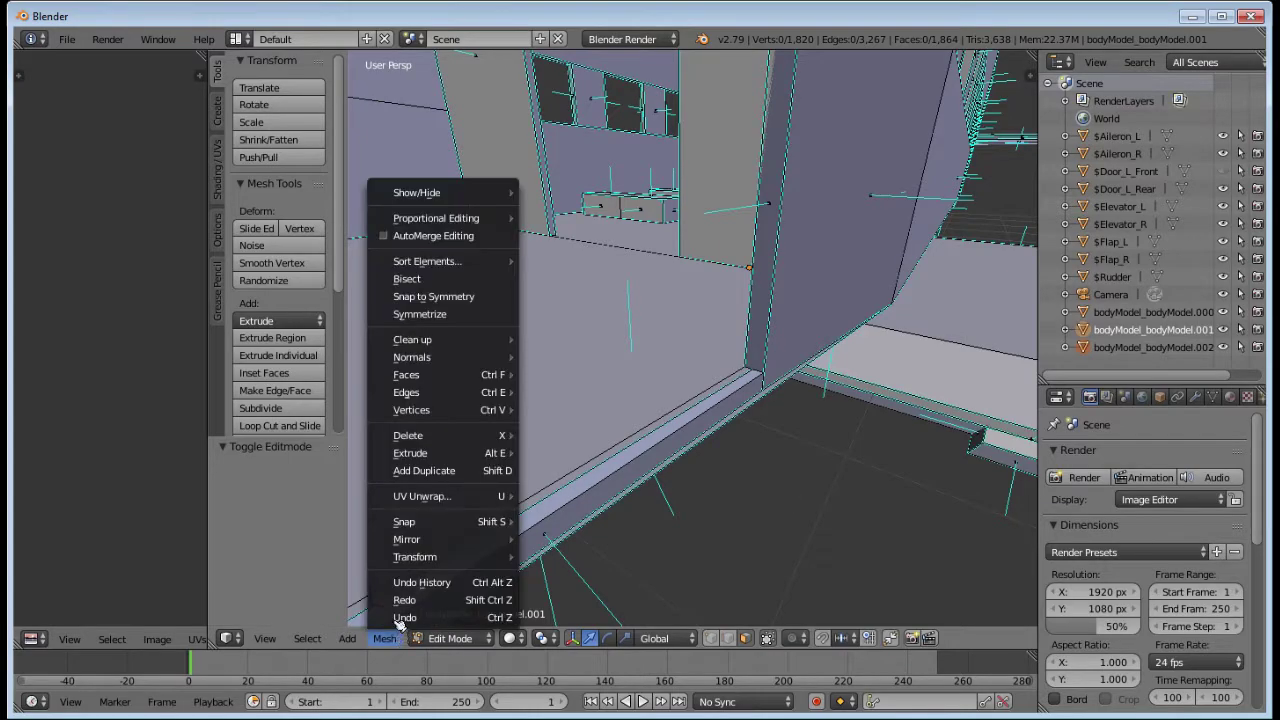
mouse_move(464, 339)
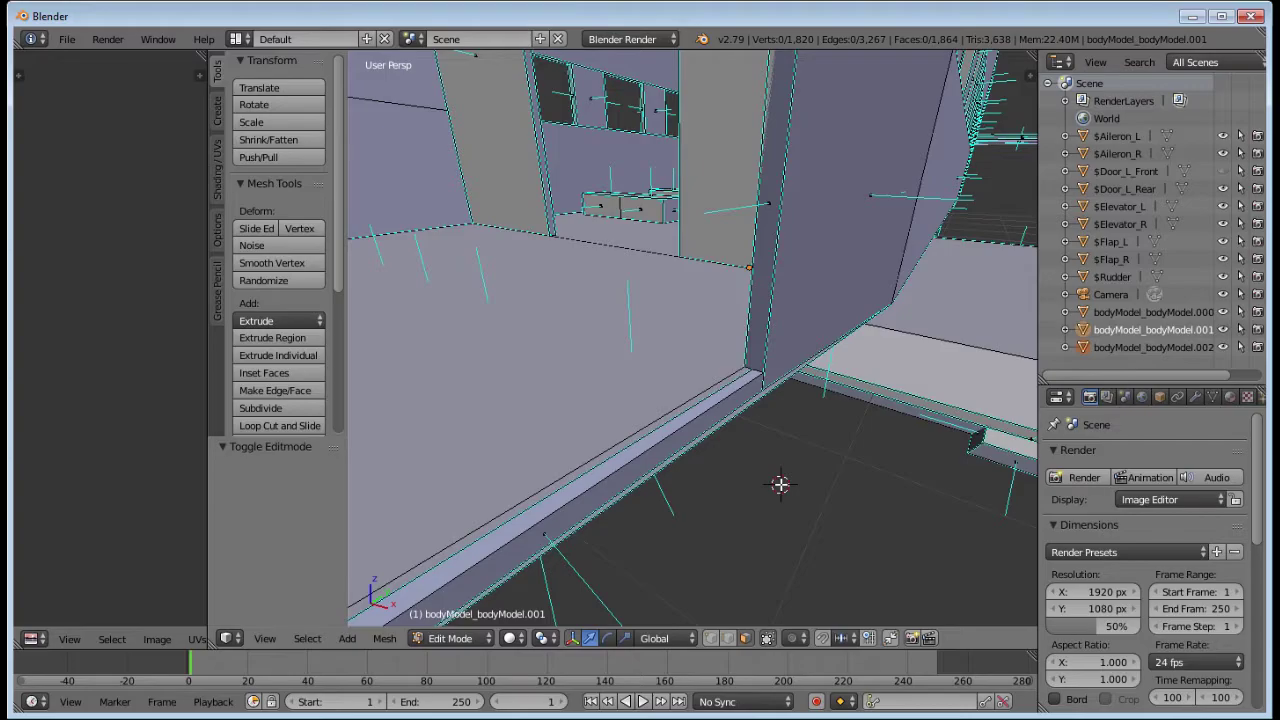
middle_drag(894, 509, 753, 518)
scroll(753, 518, down, 4)
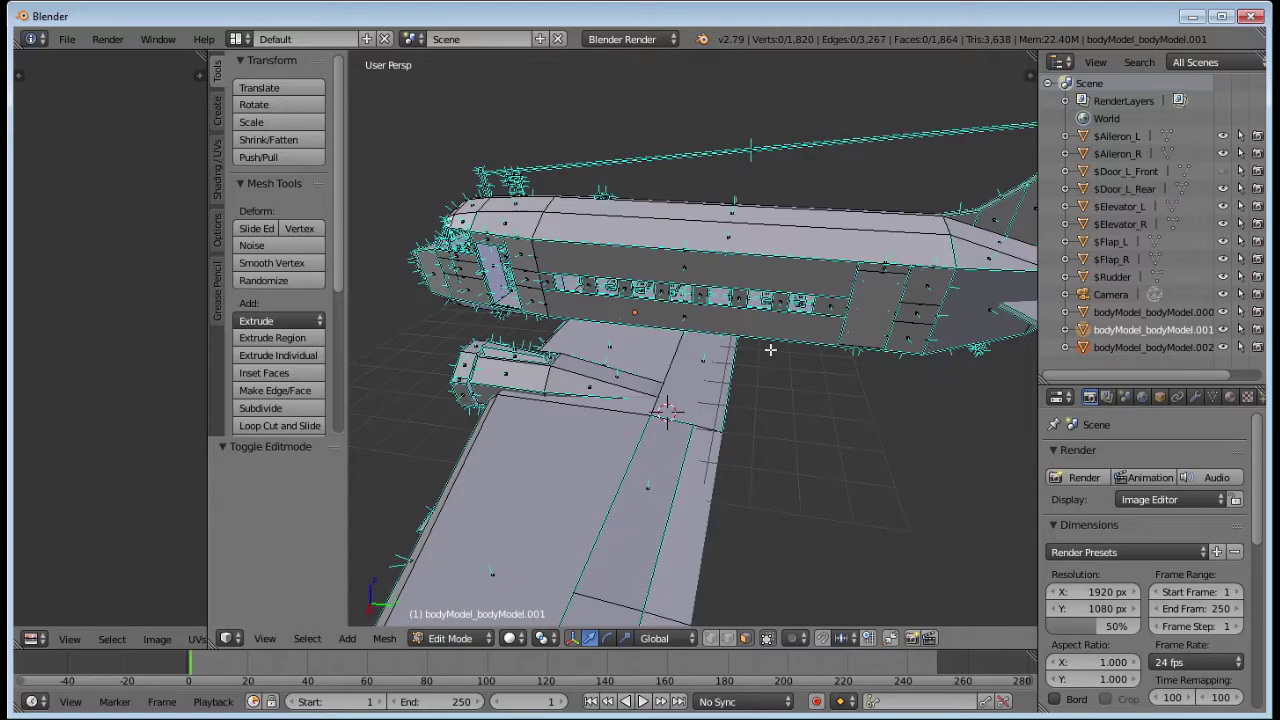
scroll(580, 392, up, 3)
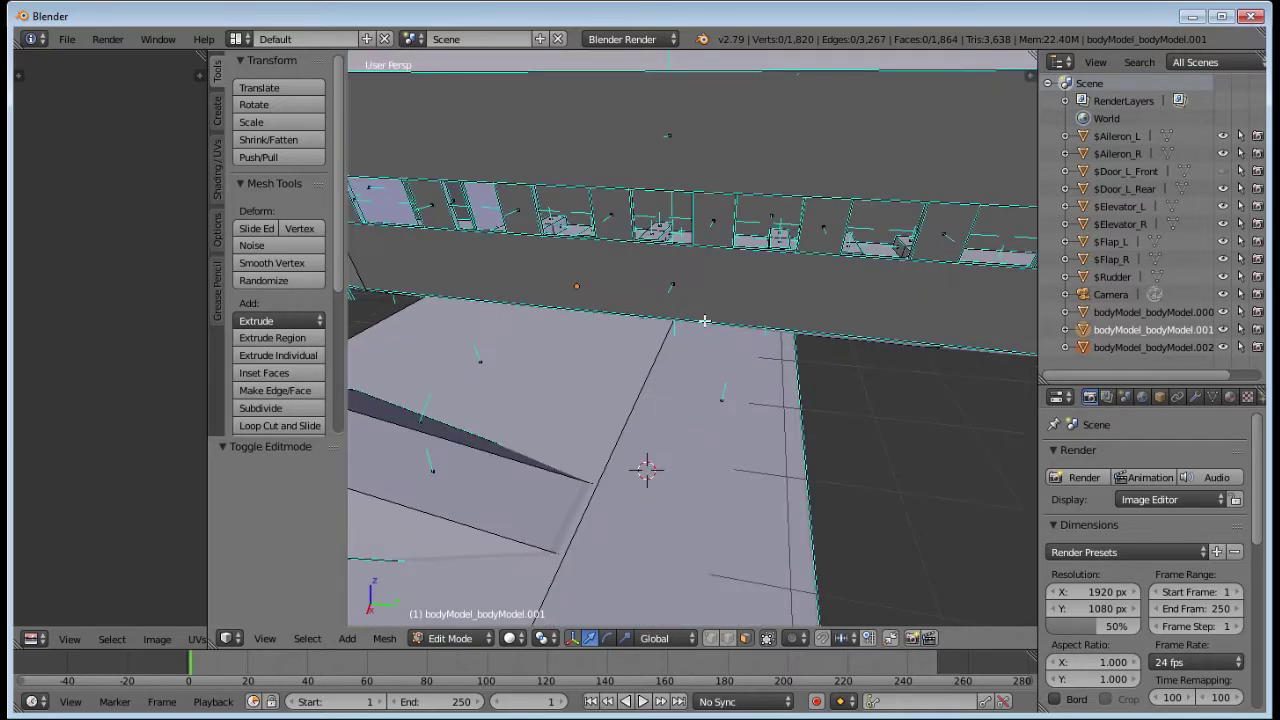
scroll(623, 277, up, 2)
scroll(636, 302, down, 3)
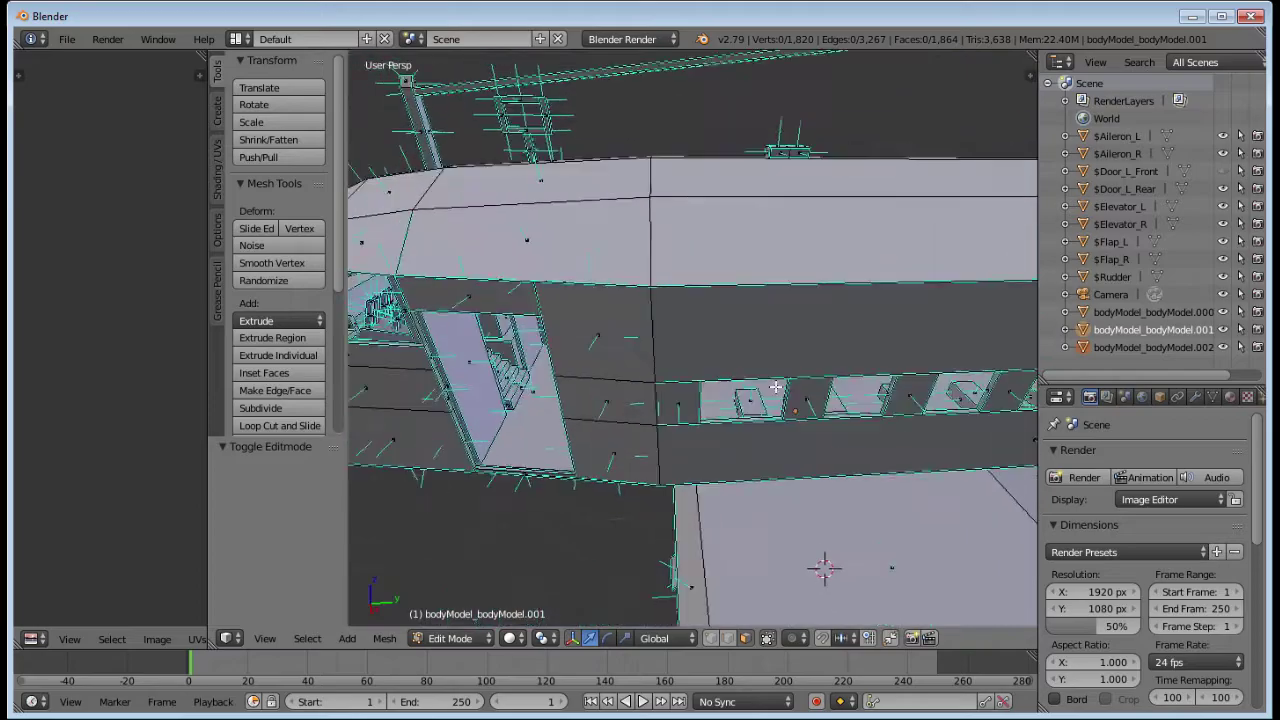
Step: Orbit from the nose and cockpit round to face the open cabin door
middle_drag(636, 302, 921, 355)
scroll(840, 447, up, 2)
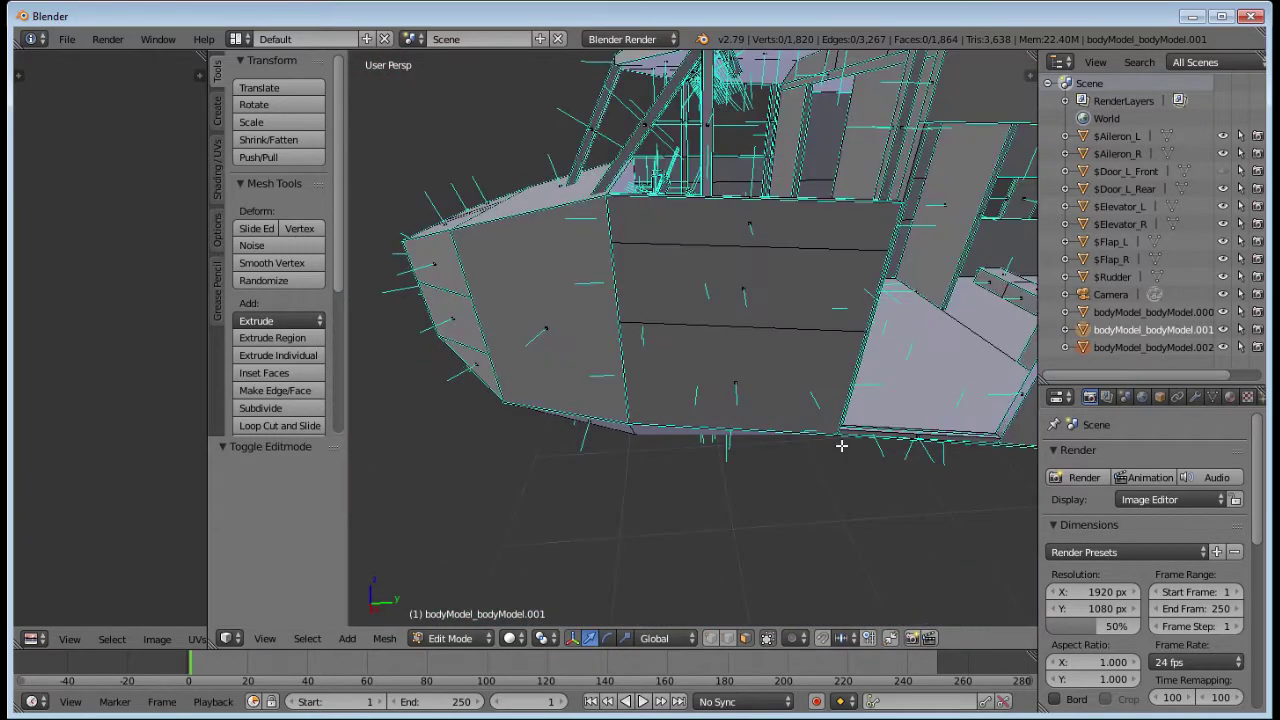
middle_drag(840, 447, 734, 480)
scroll(751, 491, down, 2)
scroll(733, 480, up, 2)
scroll(732, 480, up, 4)
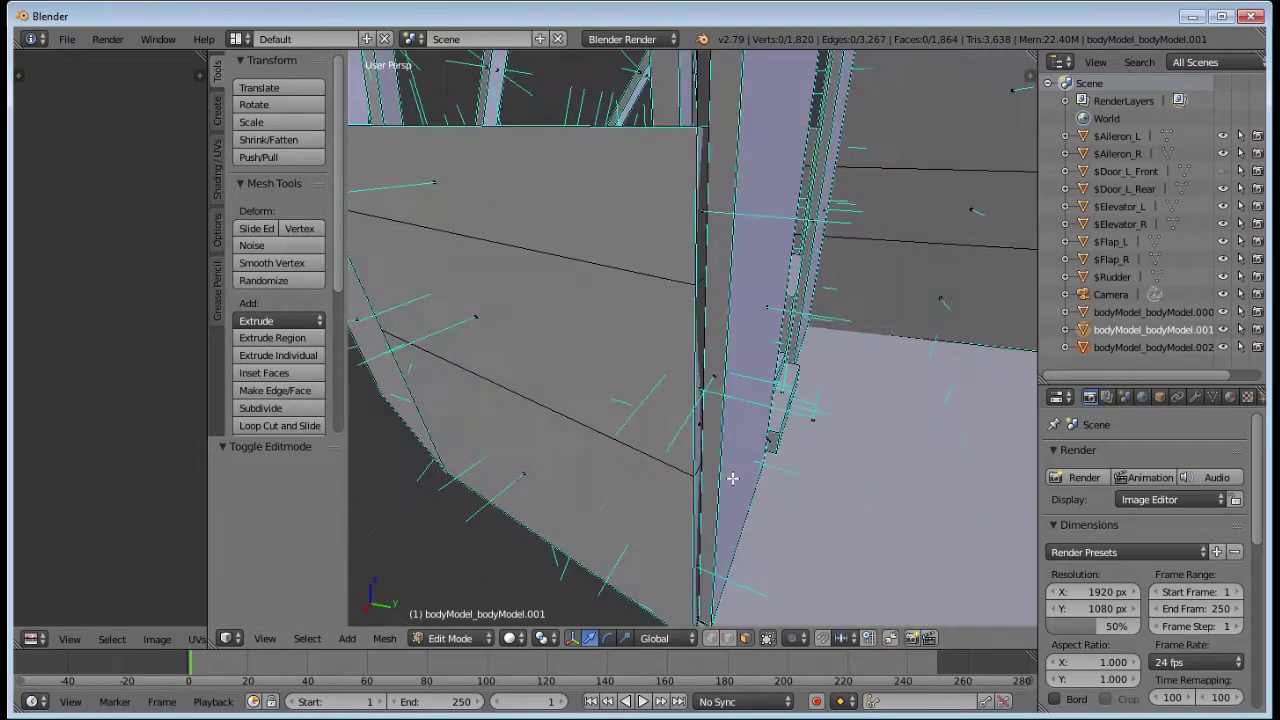
middle_drag(724, 476, 727, 477)
Step: Select the long narrow door-frame face and separate it into its own object
right_click(608, 313)
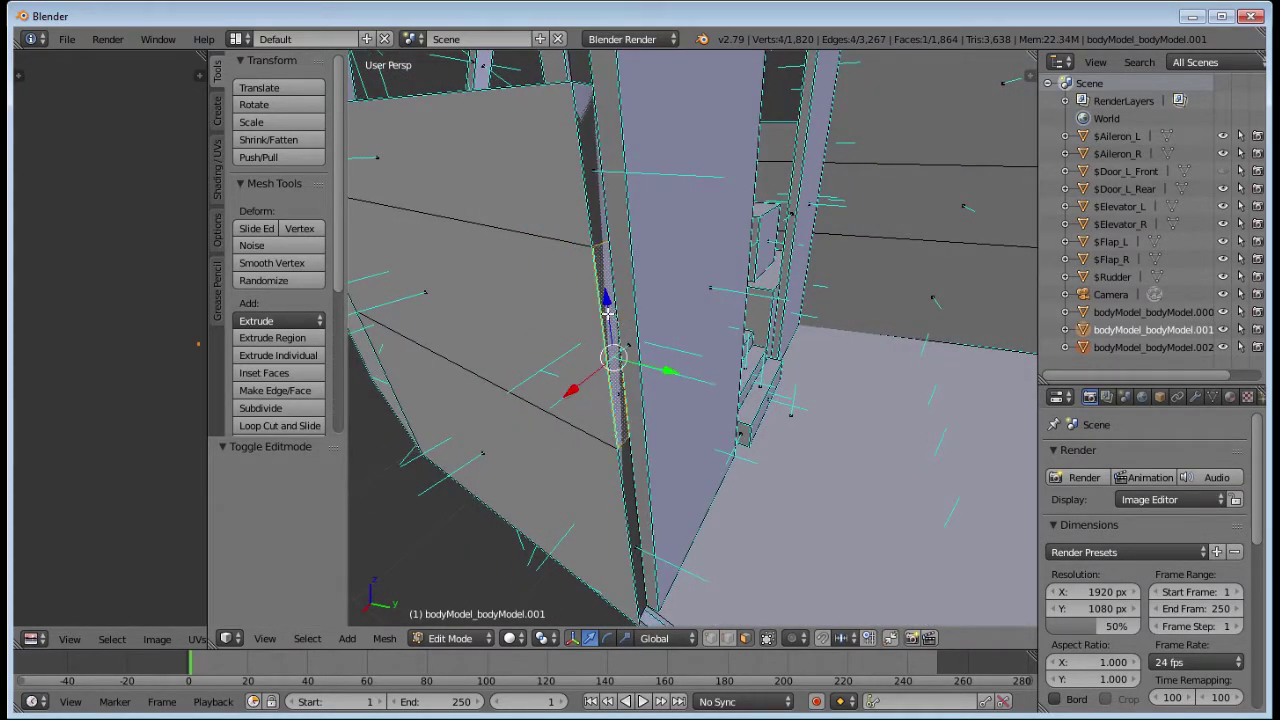
right_click(597, 215)
scroll(594, 222, down, 3)
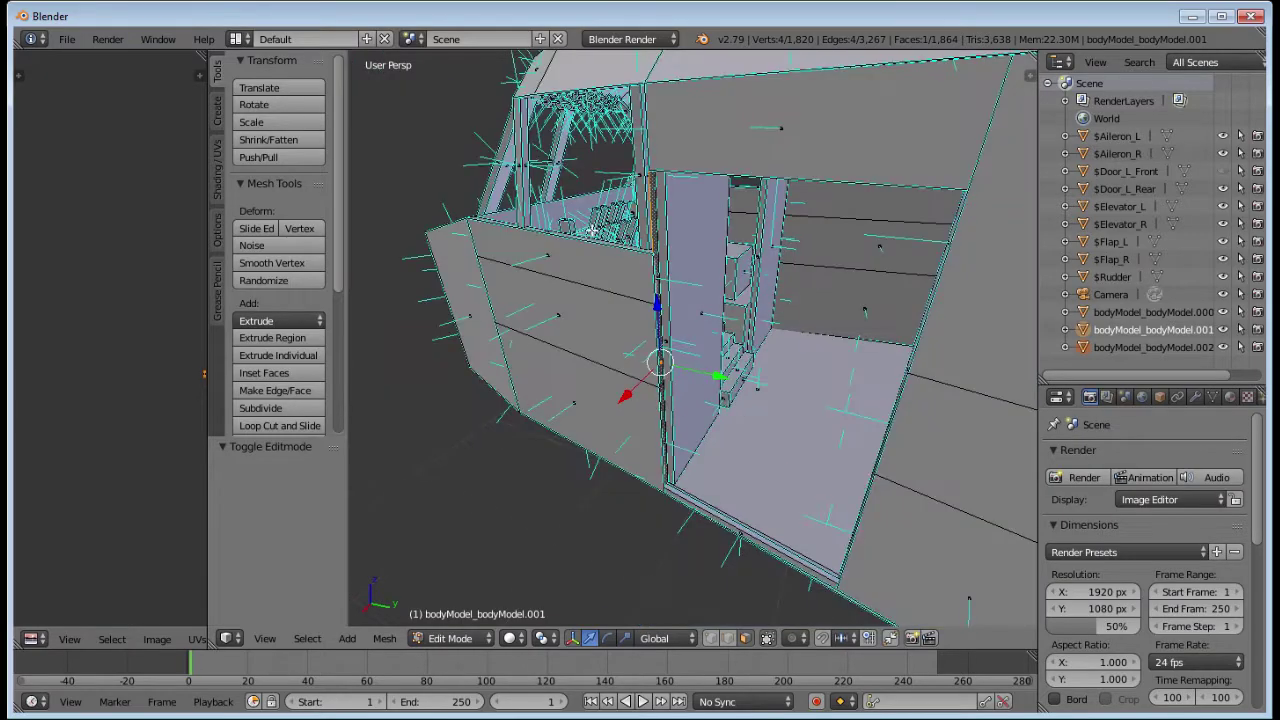
key(p)
click(548, 327)
Step: Select the face strip above the door and move it to a new position
middle_drag(787, 341, 986, 368)
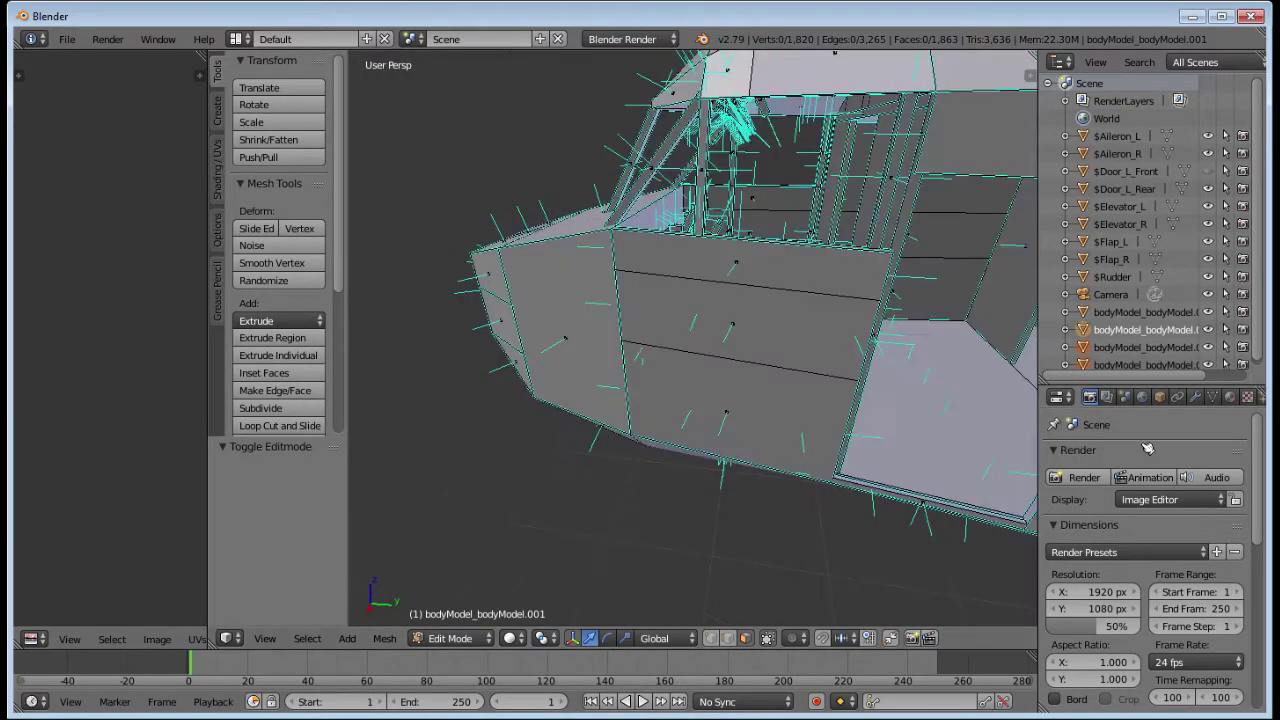
middle_drag(875, 378, 828, 436)
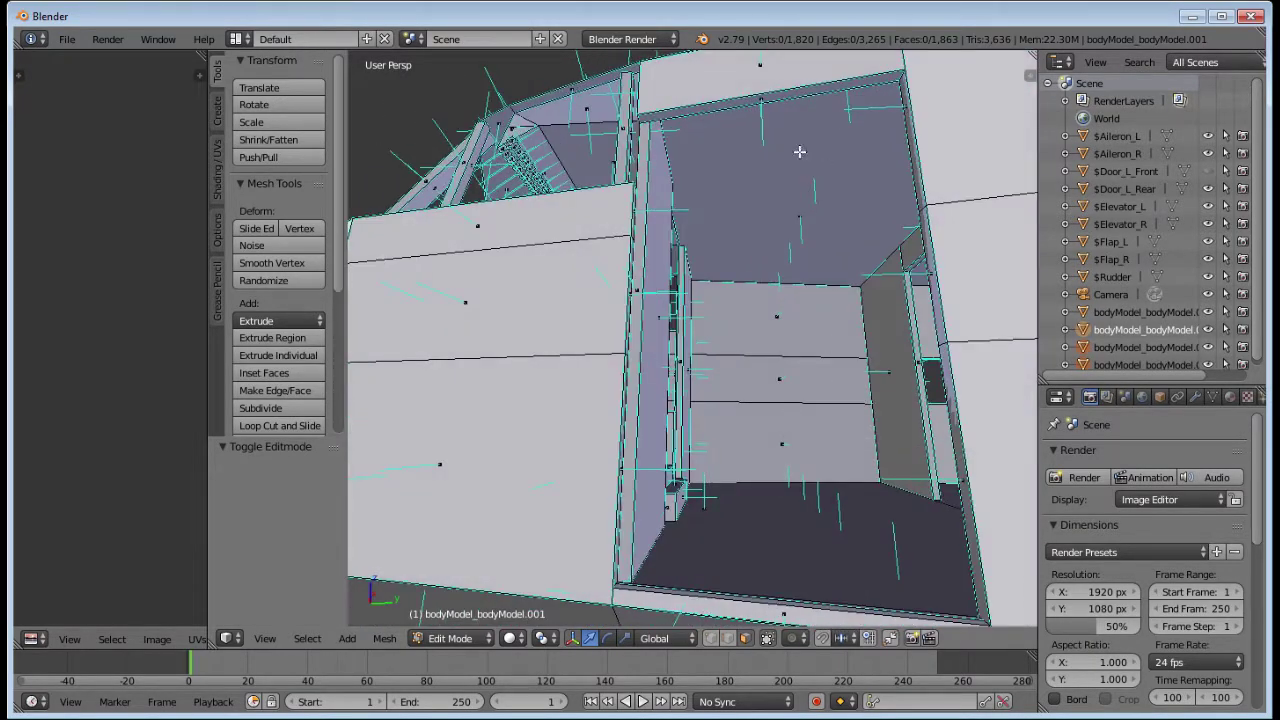
right_click(767, 98)
key(g)
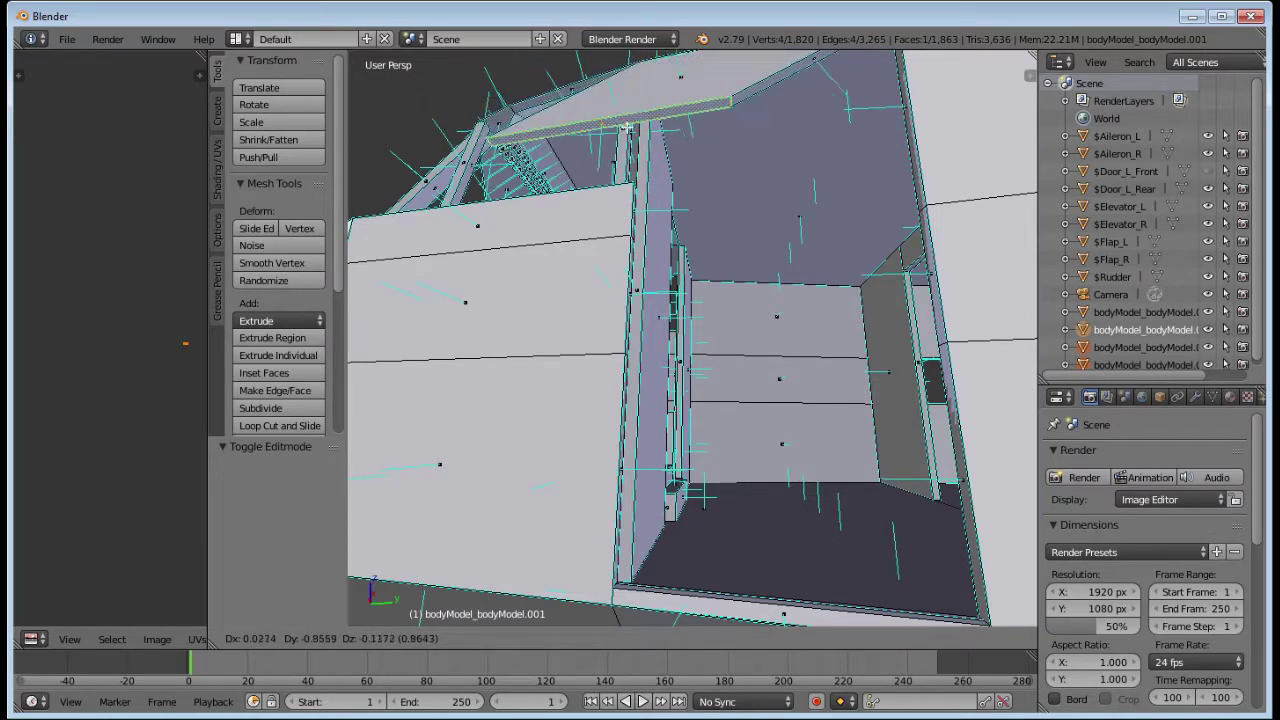
click(678, 60)
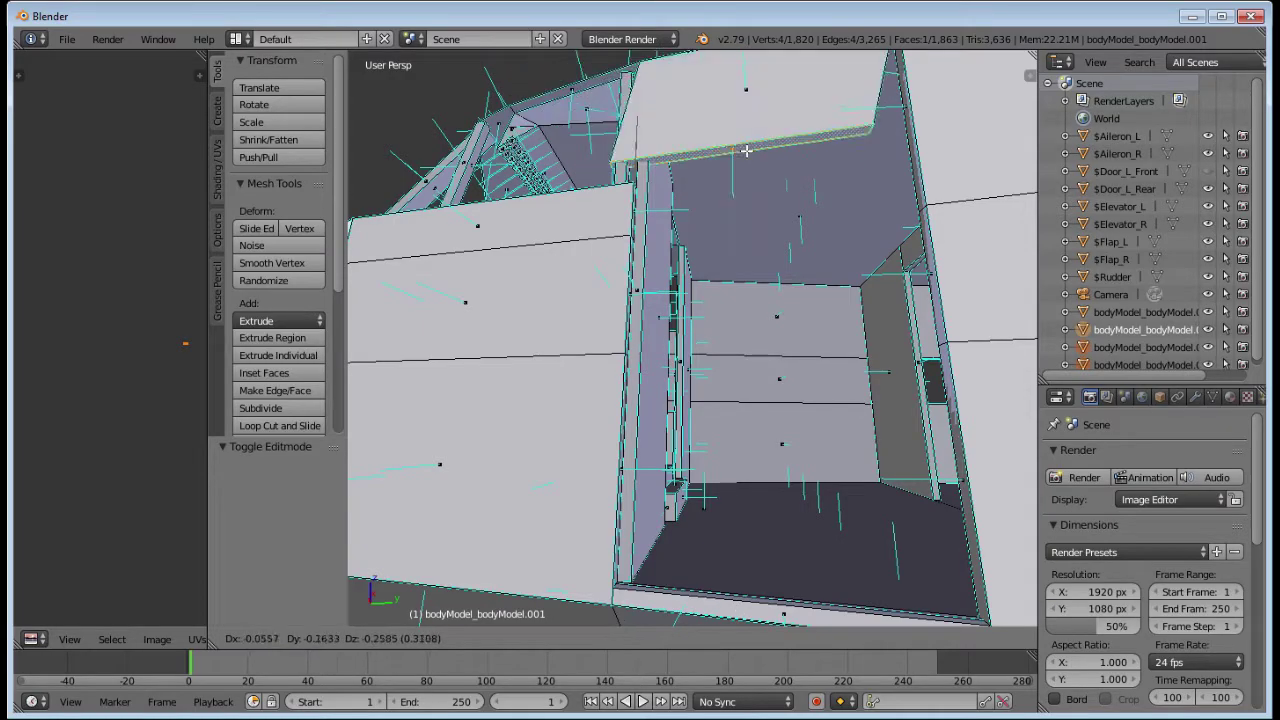
Step: Orbit around the door opening and return to Object Mode with Tab
middle_drag(766, 249, 786, 312)
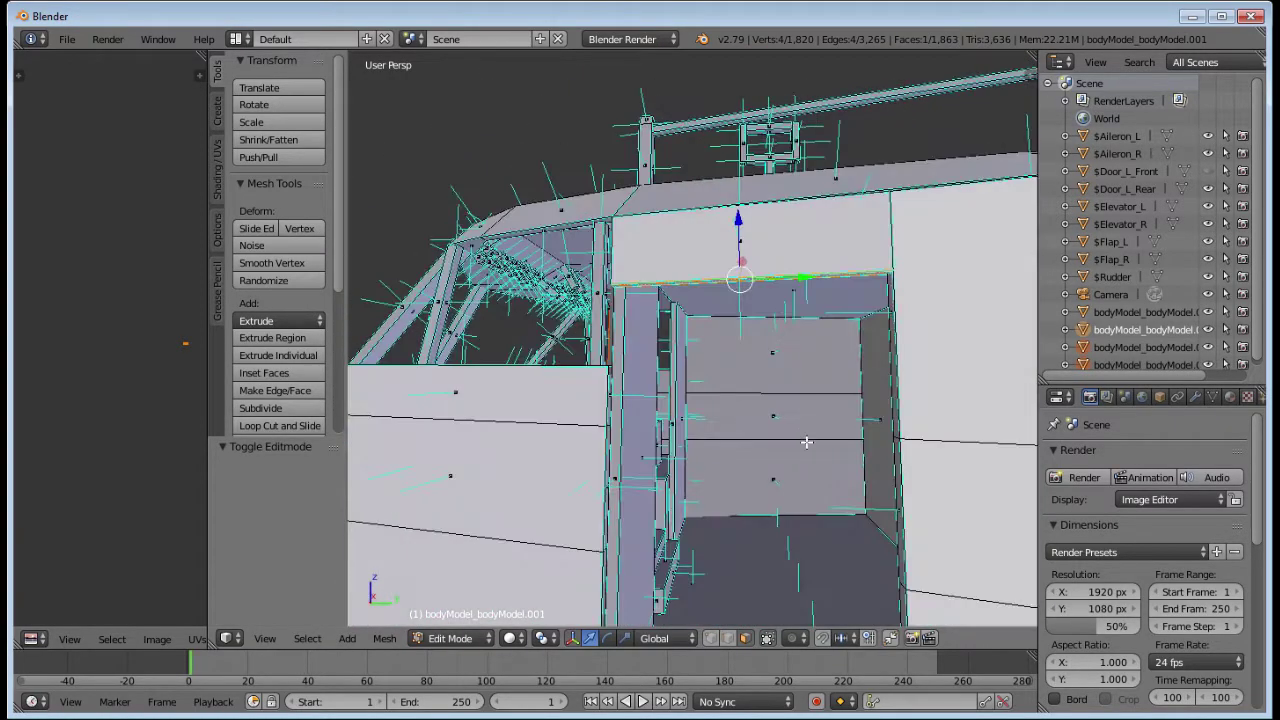
middle_drag(806, 442, 812, 478)
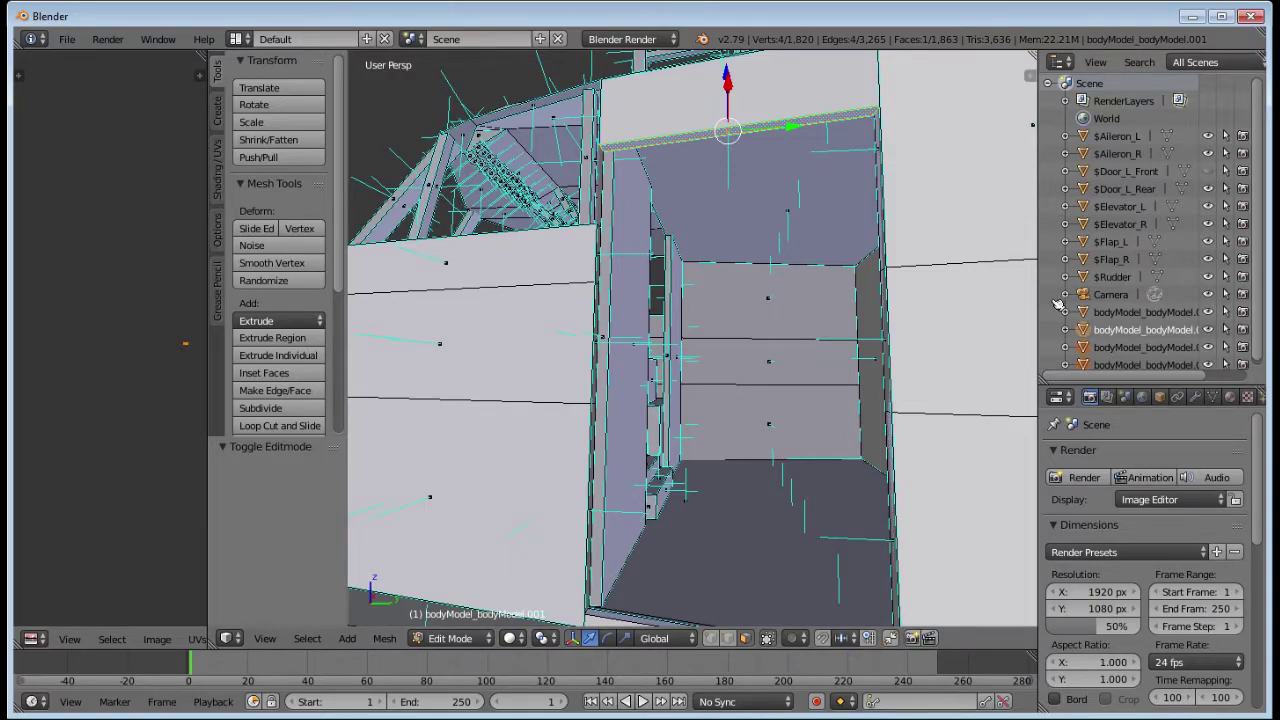
scroll(1200, 315, down, 1)
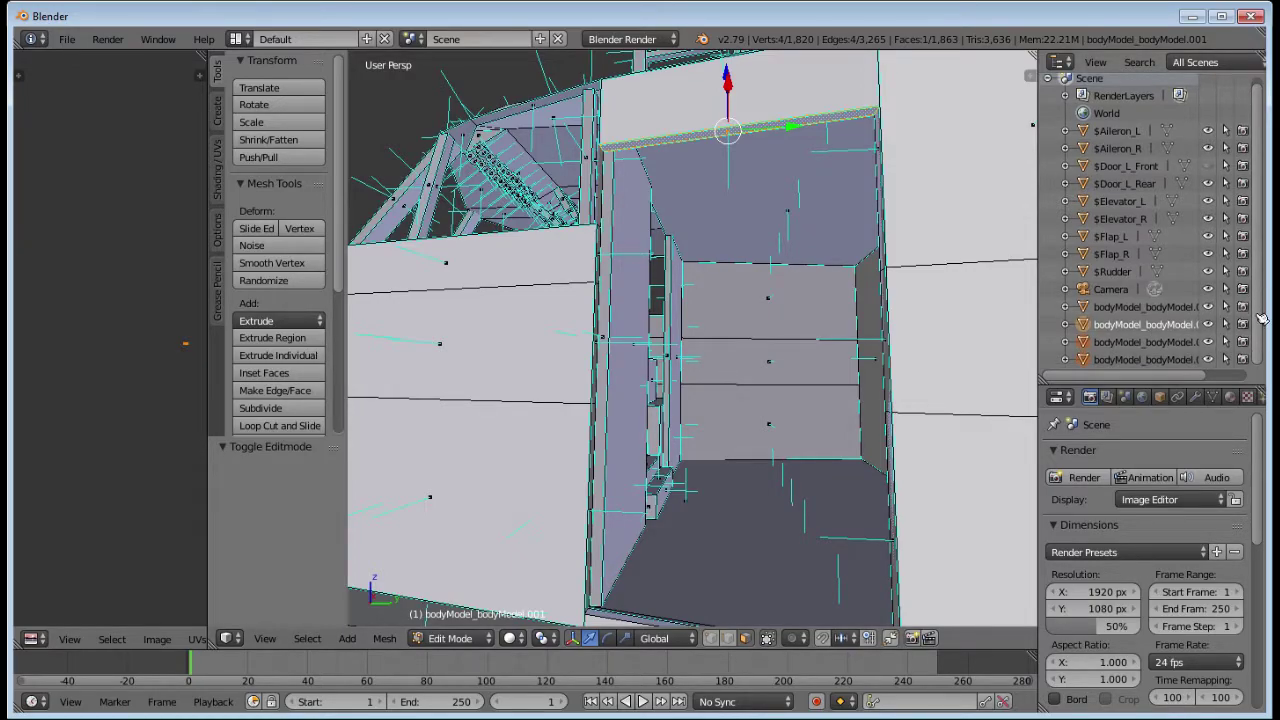
right_click(1128, 328)
click(1184, 326)
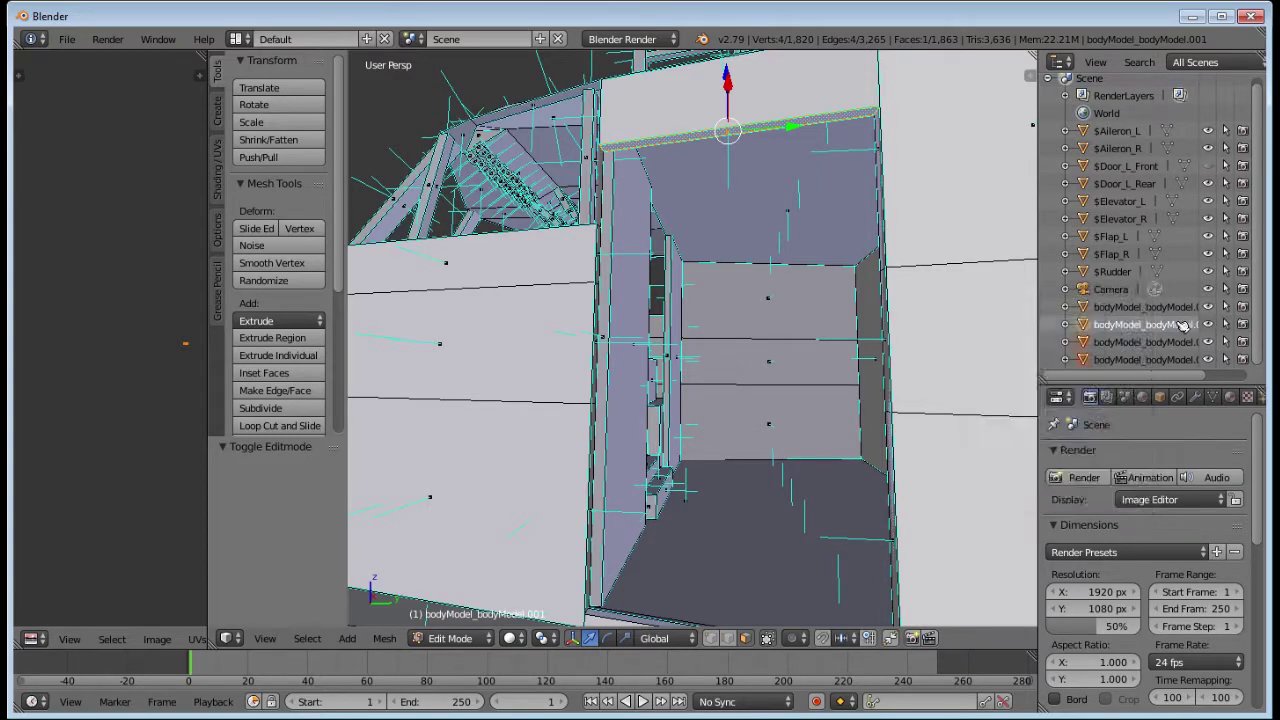
key(Tab)
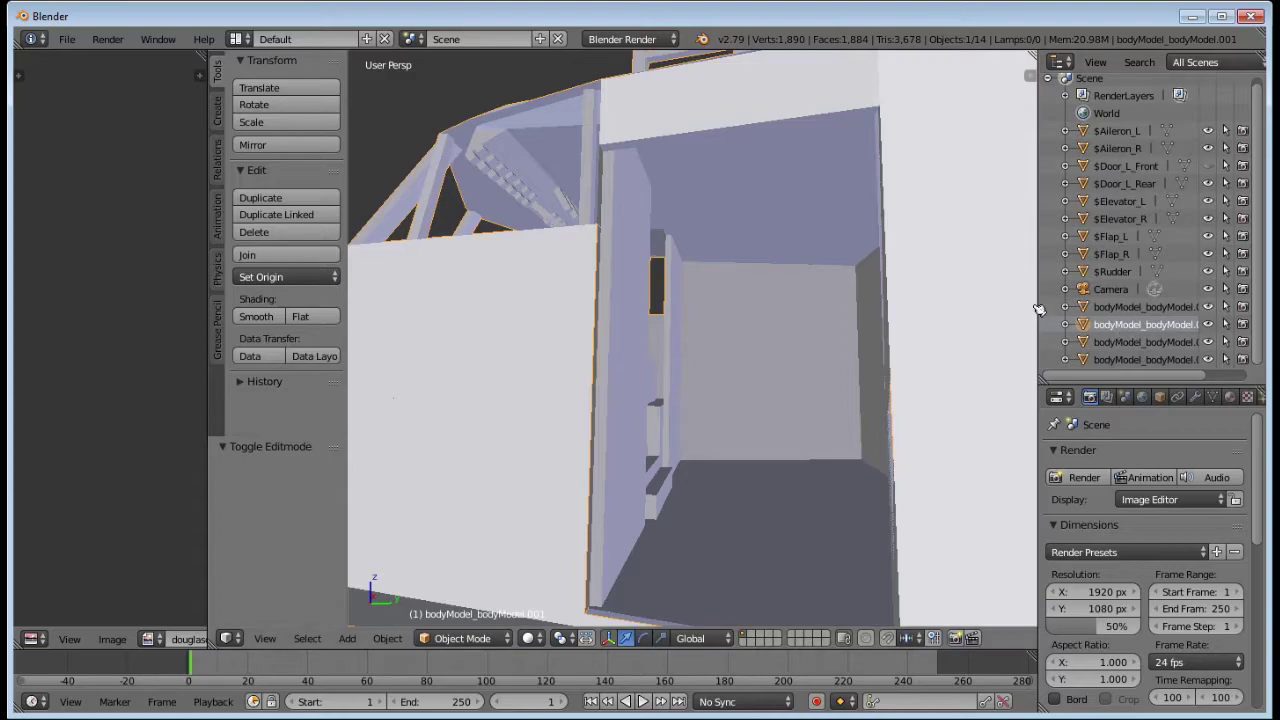
Step: Unhide $Door_L_Front and join the .003 and .002 frame pieces into it as active object
drag(1041, 300, 966, 305)
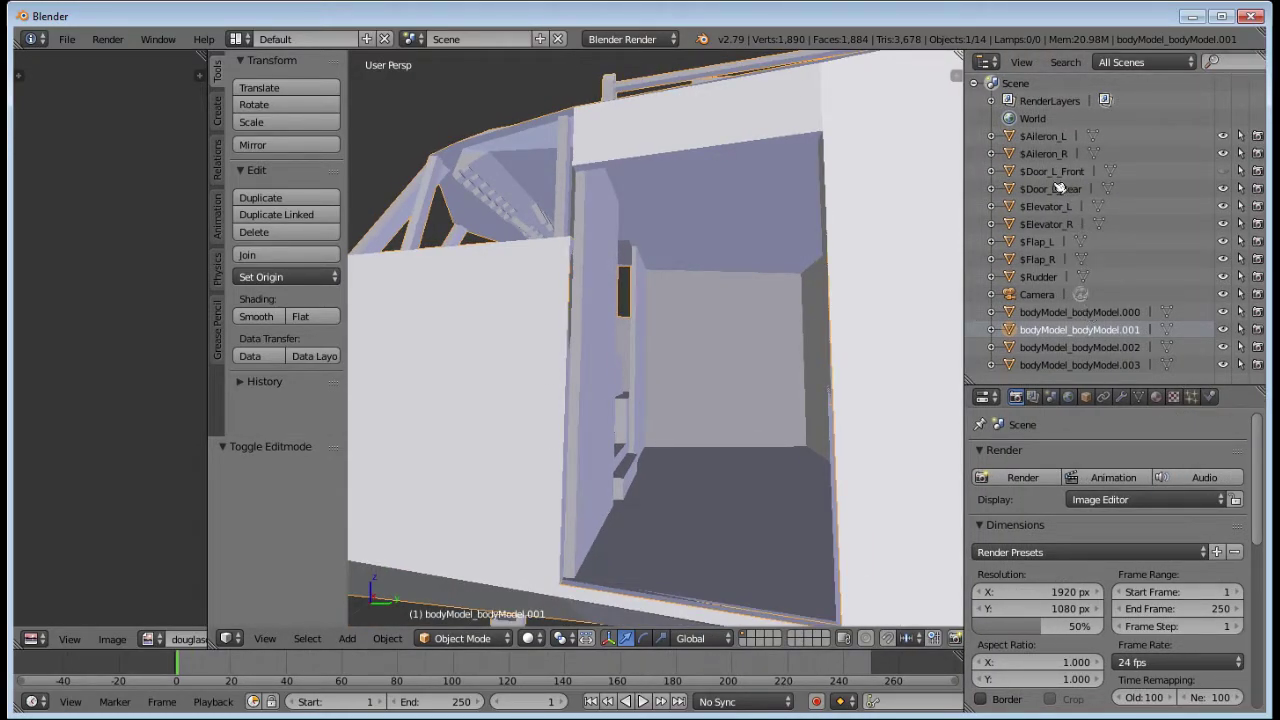
click(1223, 171)
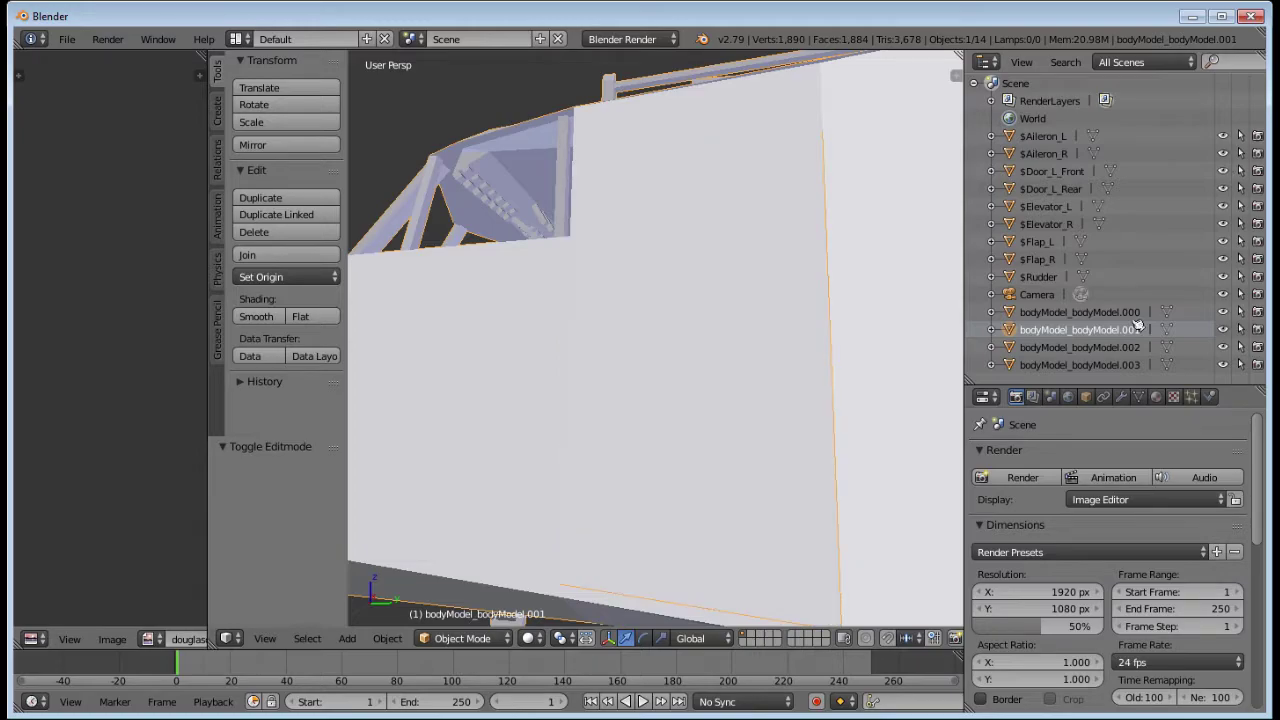
click(1094, 366)
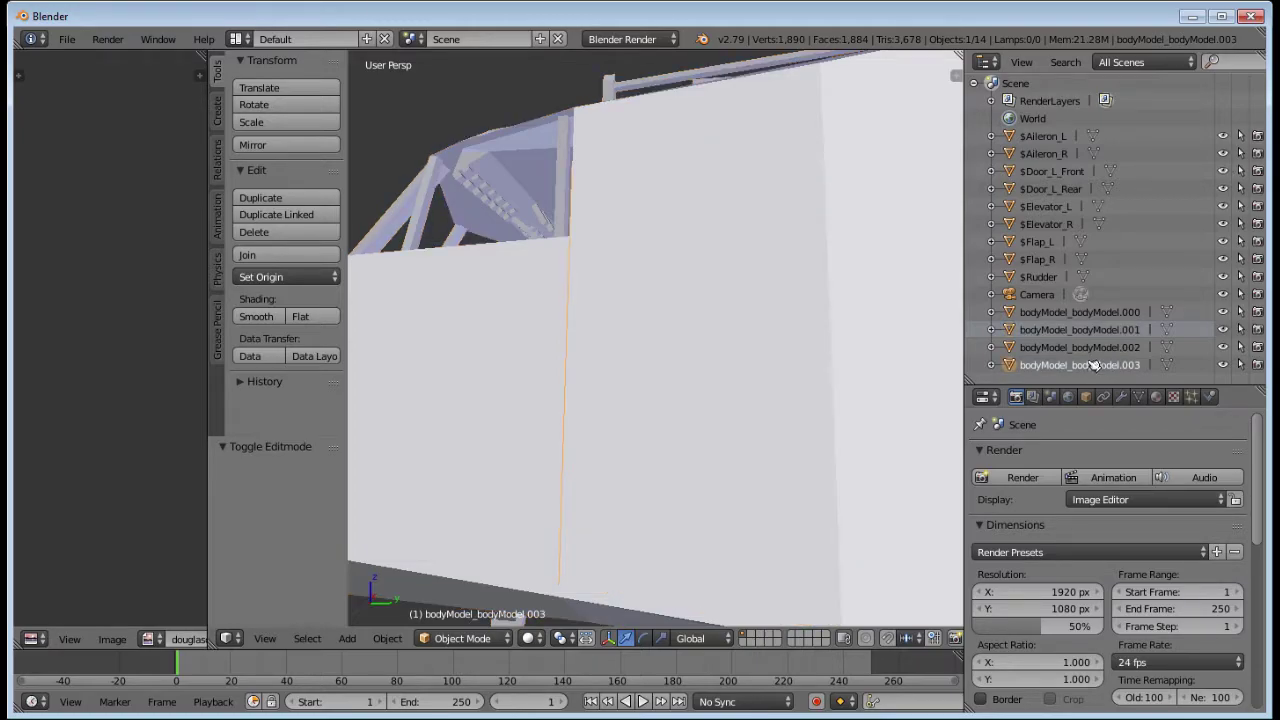
ctrl+click(1078, 350)
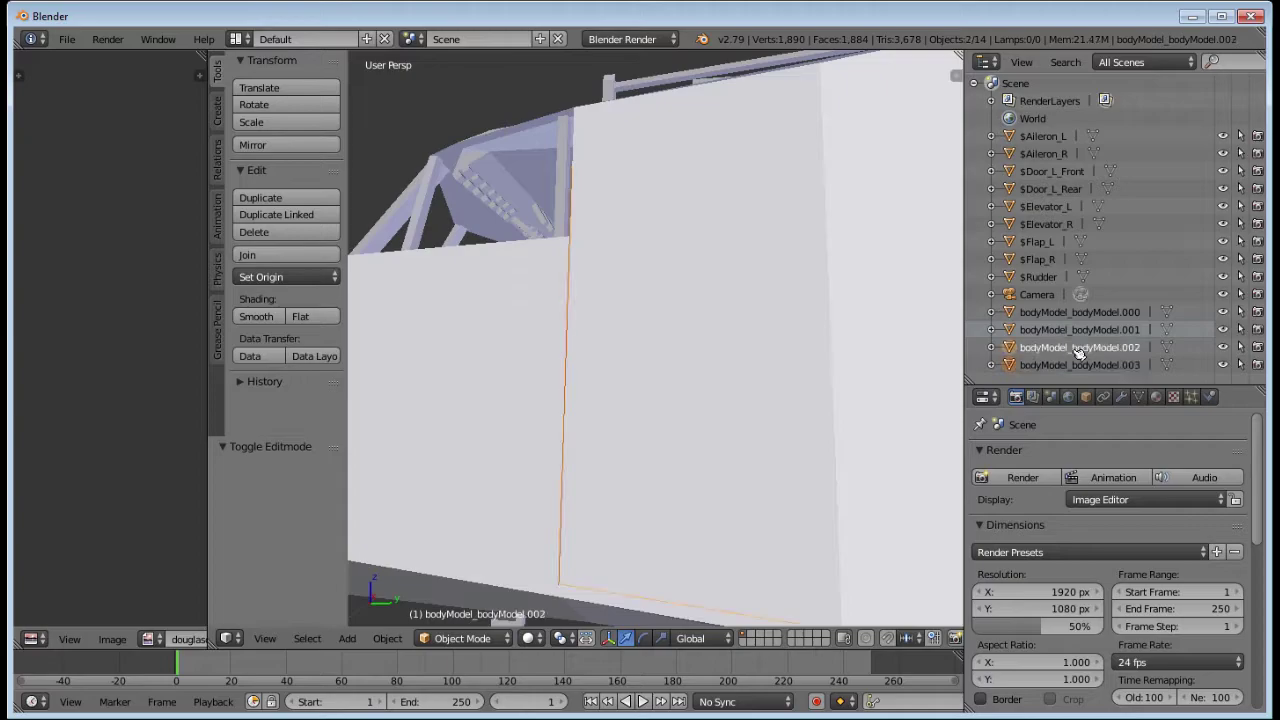
ctrl+click(1056, 173)
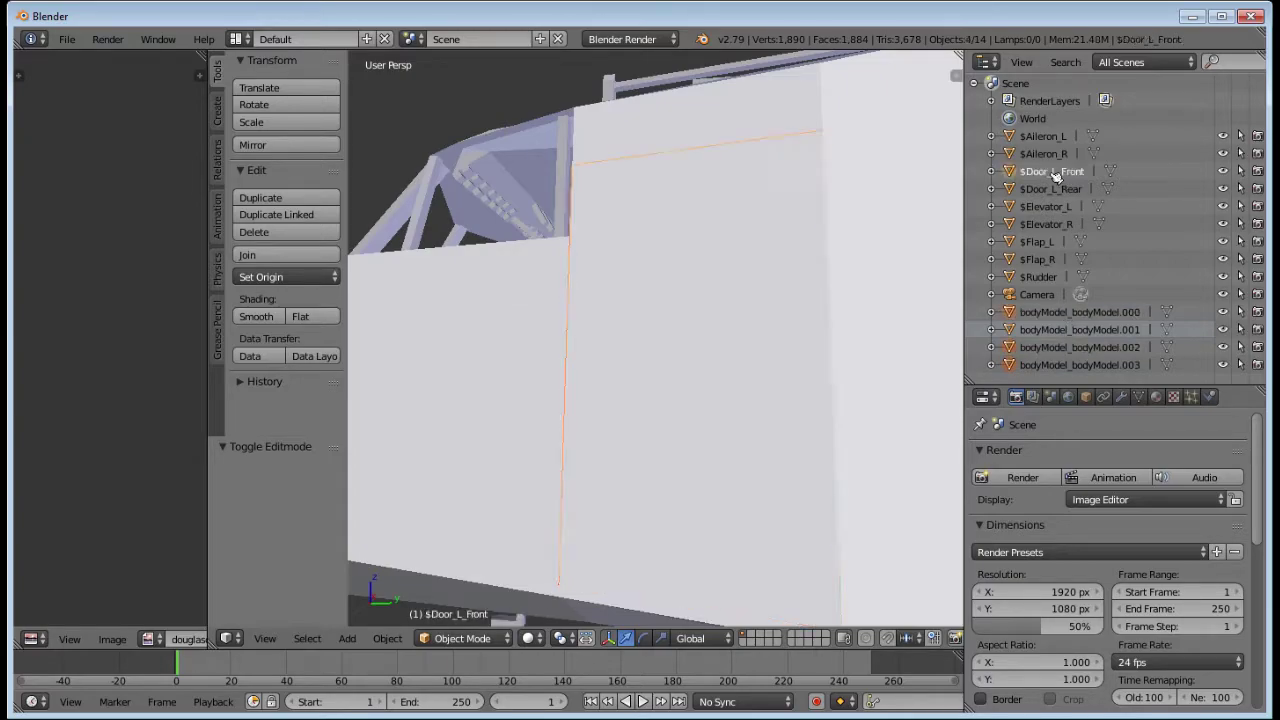
click(388, 638)
click(405, 157)
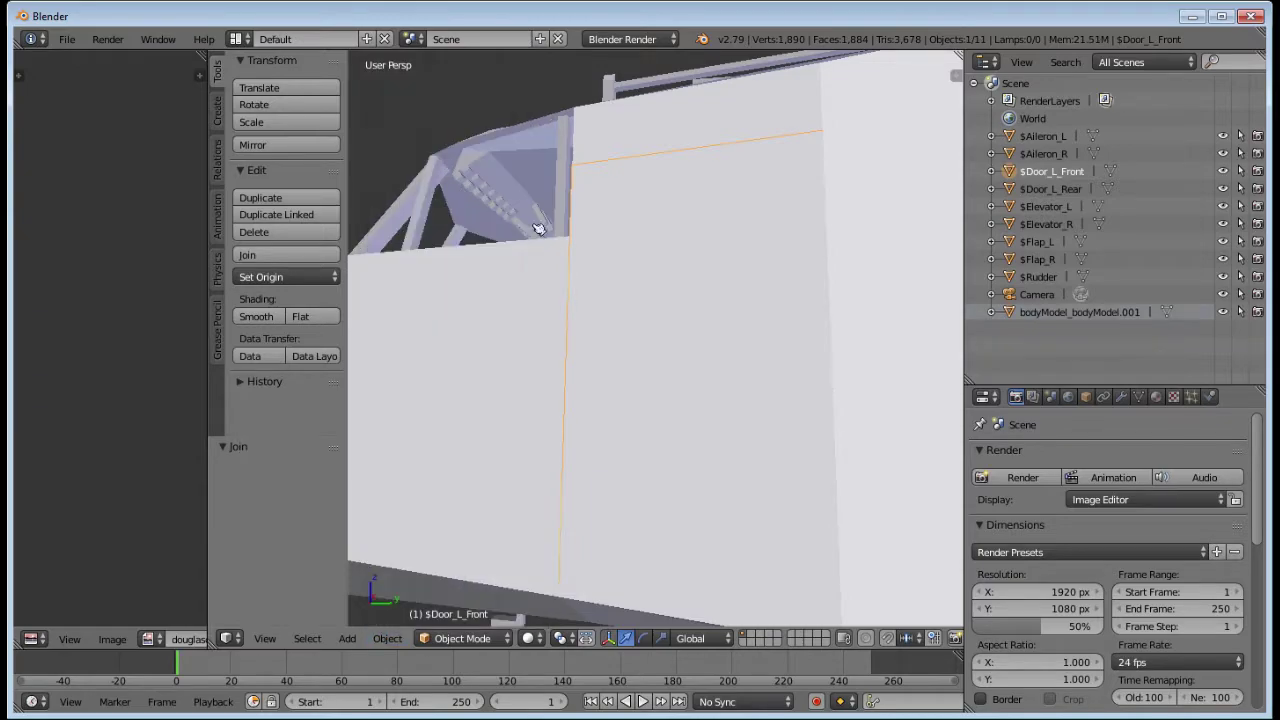
Step: Cancel the joined door's move and orbit to view the fuselage's front left doorway
key(g)
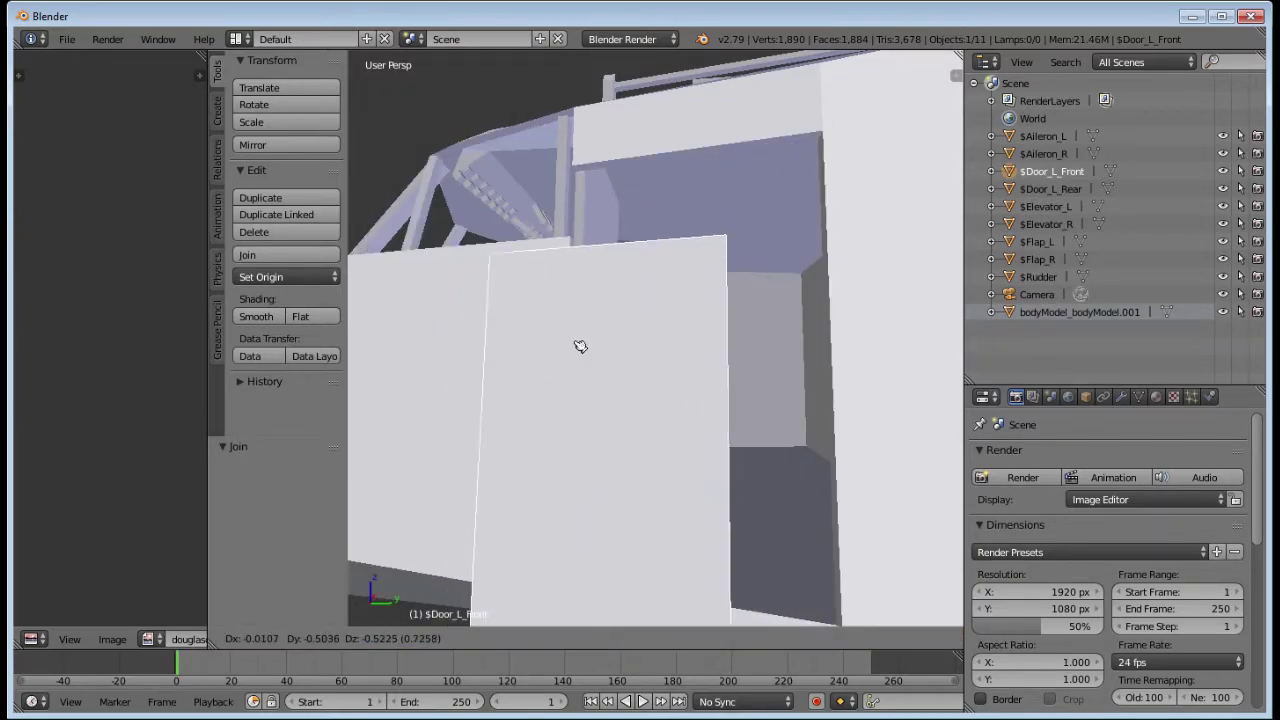
right_click(575, 365)
scroll(600, 390, down, 5)
middle_drag(714, 480, 566, 434)
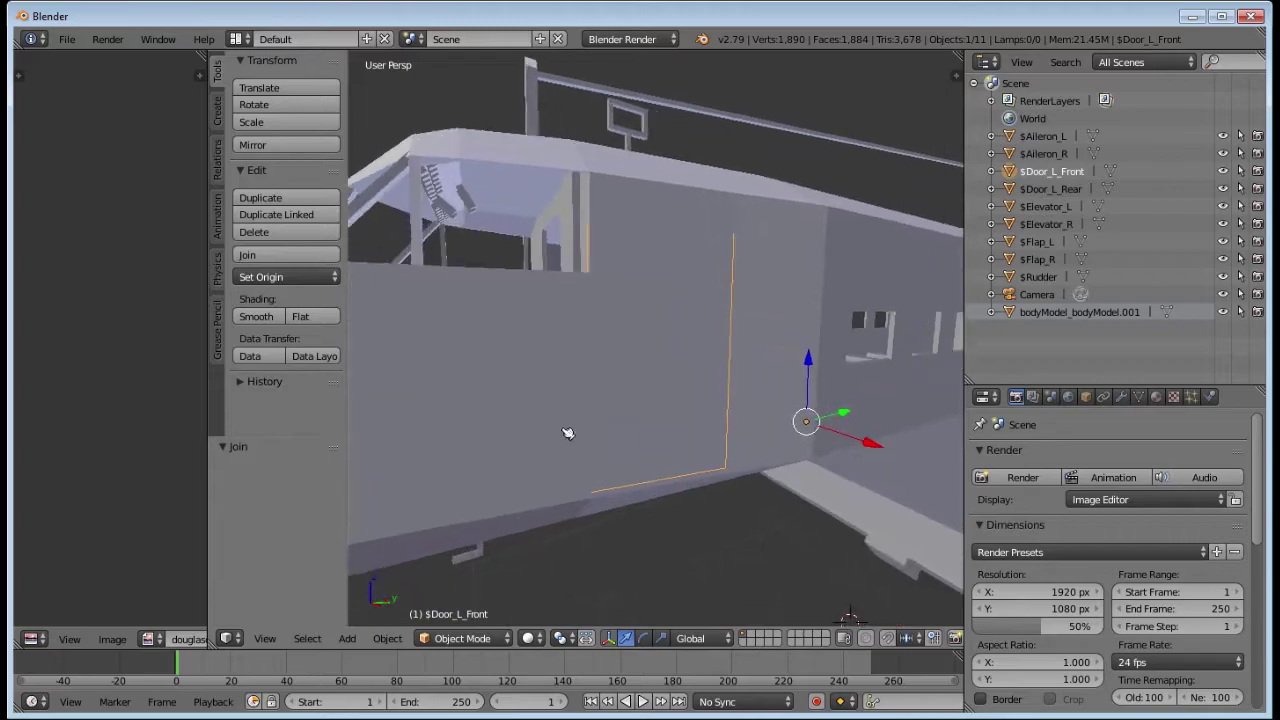
middle_drag(712, 464, 784, 484)
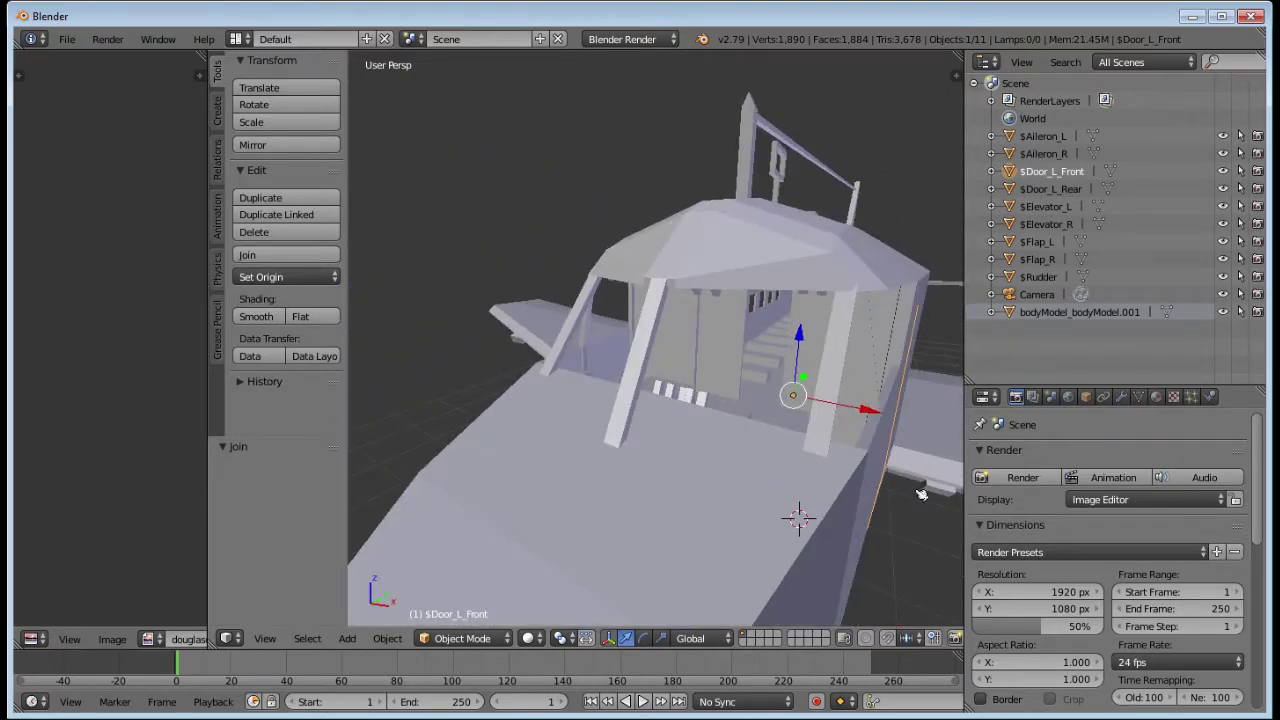
middle_drag(921, 495, 774, 509)
Step: Move the $Door_L_Front door back into its fuselage doorway
key(g)
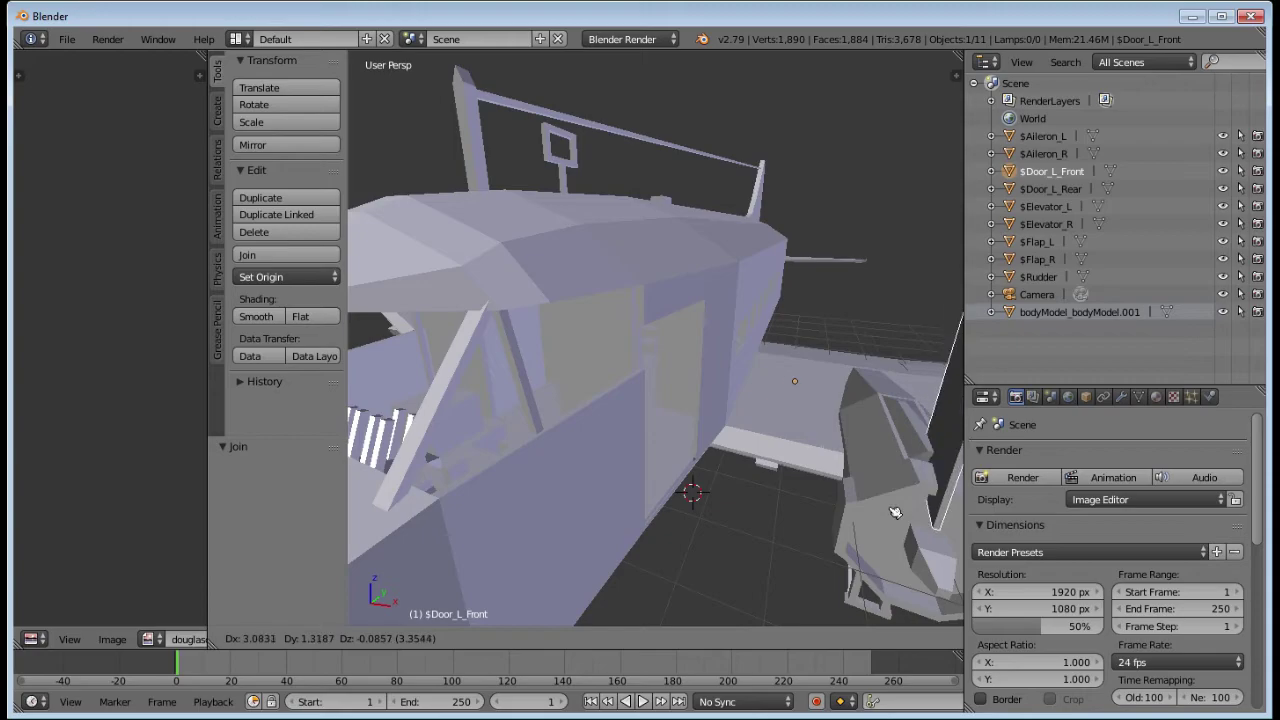
click(775, 486)
middle_drag(775, 486, 640, 500)
Step: Put the door into Edit Mode and set viewport shading to Texture
click(490, 643)
click(486, 605)
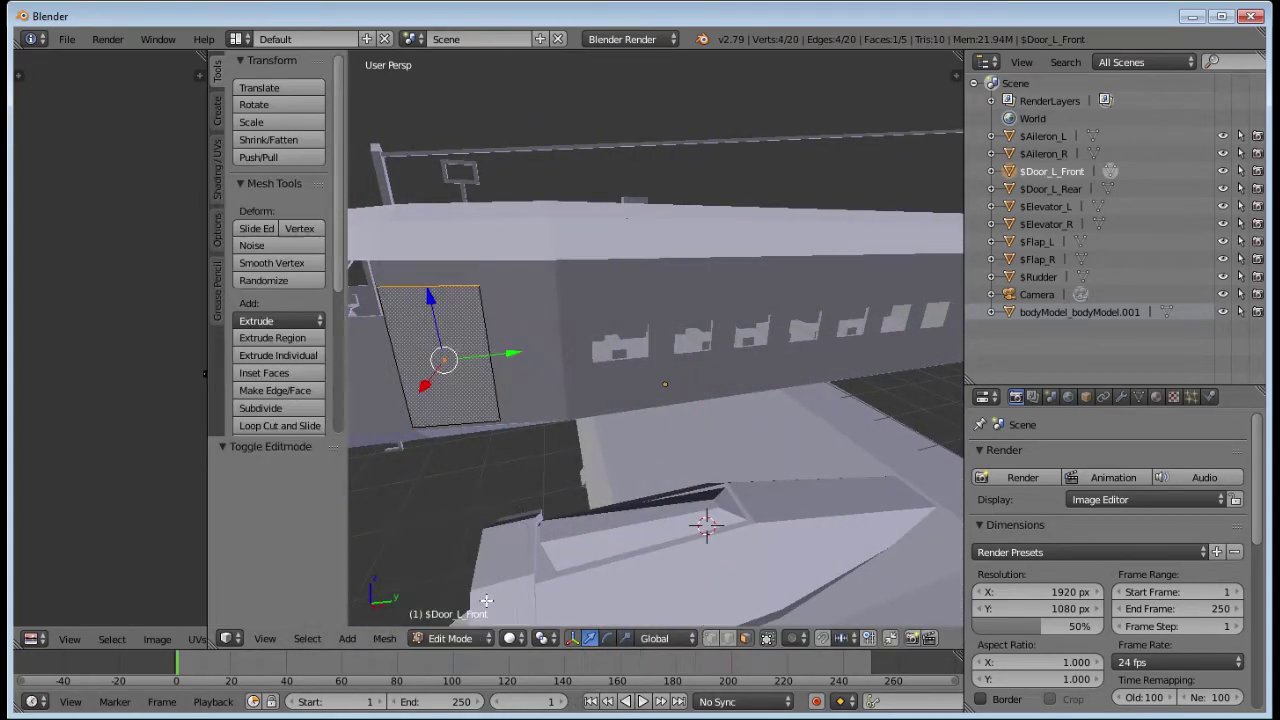
middle_drag(462, 424, 550, 426)
click(525, 642)
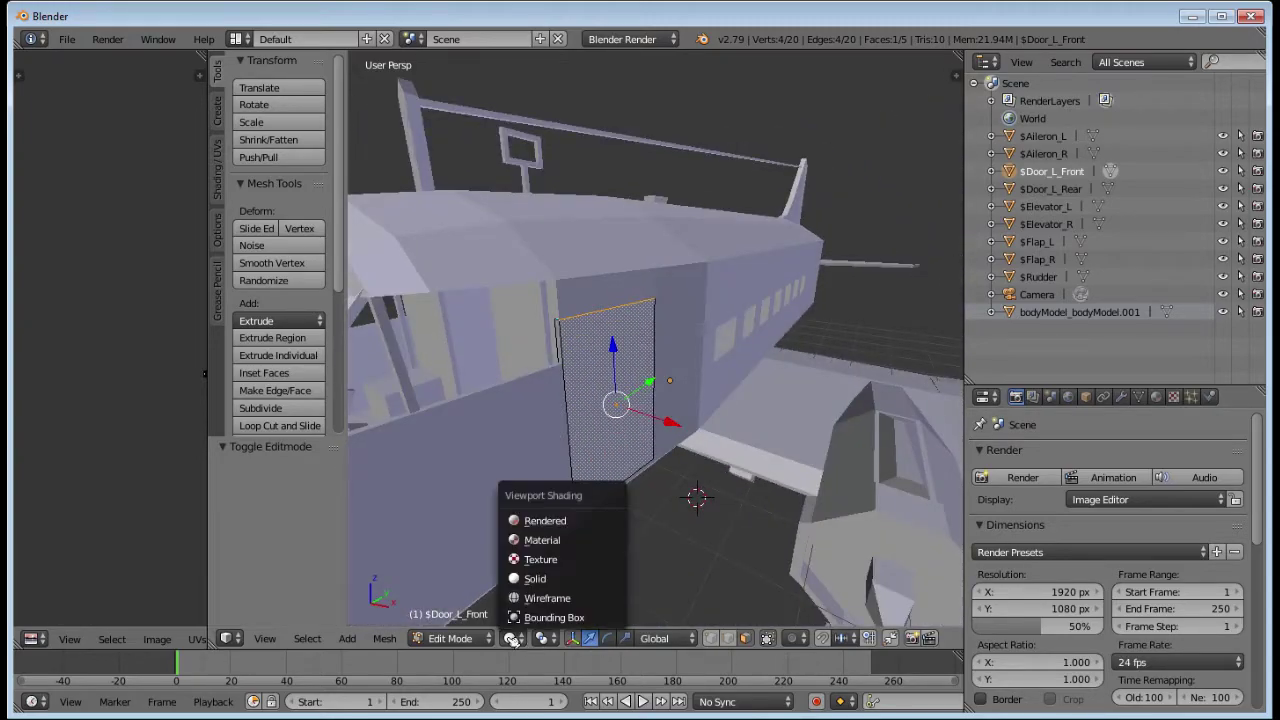
click(540, 559)
Step: Test-move the door face, then the whole door mesh, cancelling both to leave it in place
key(g)
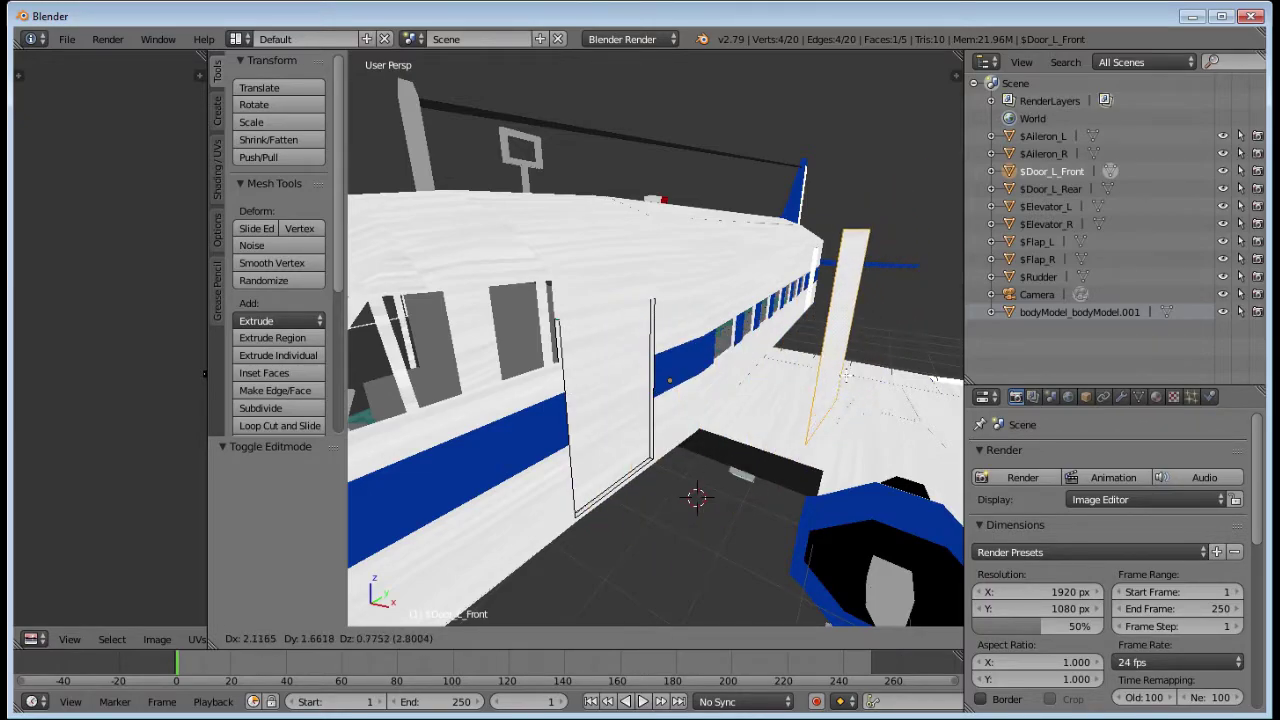
key(Escape)
key(a)
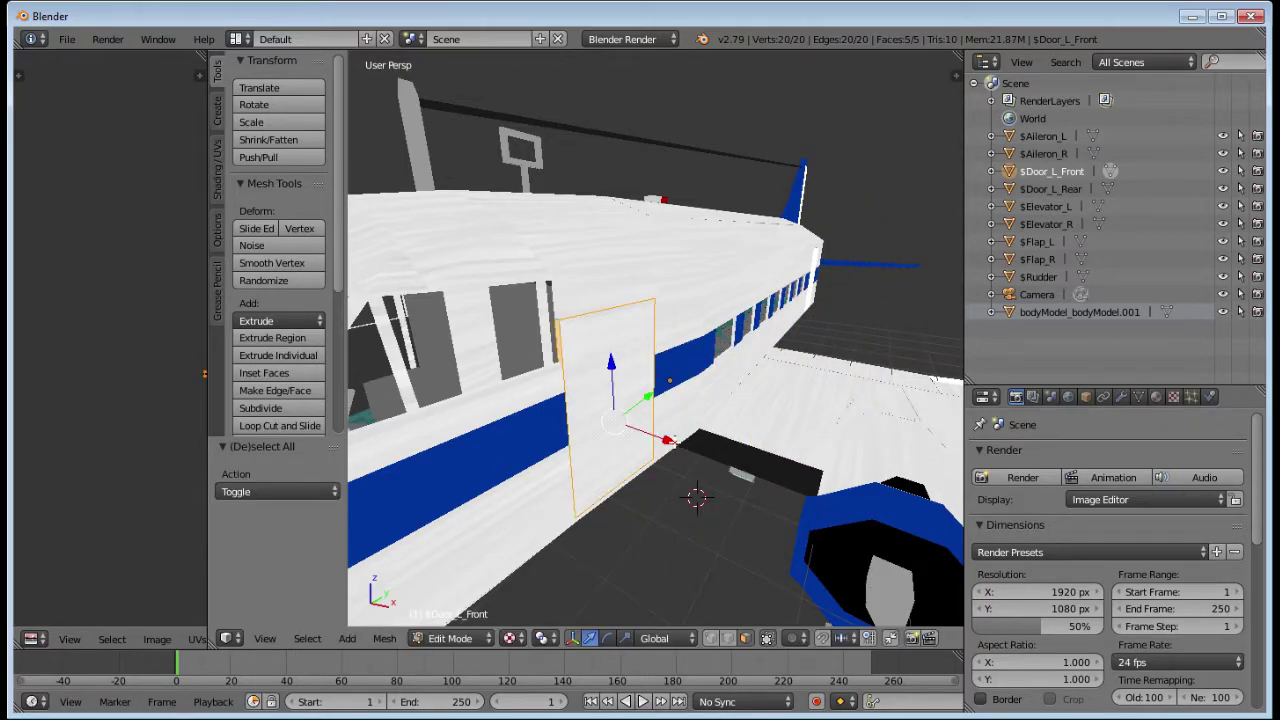
key(g)
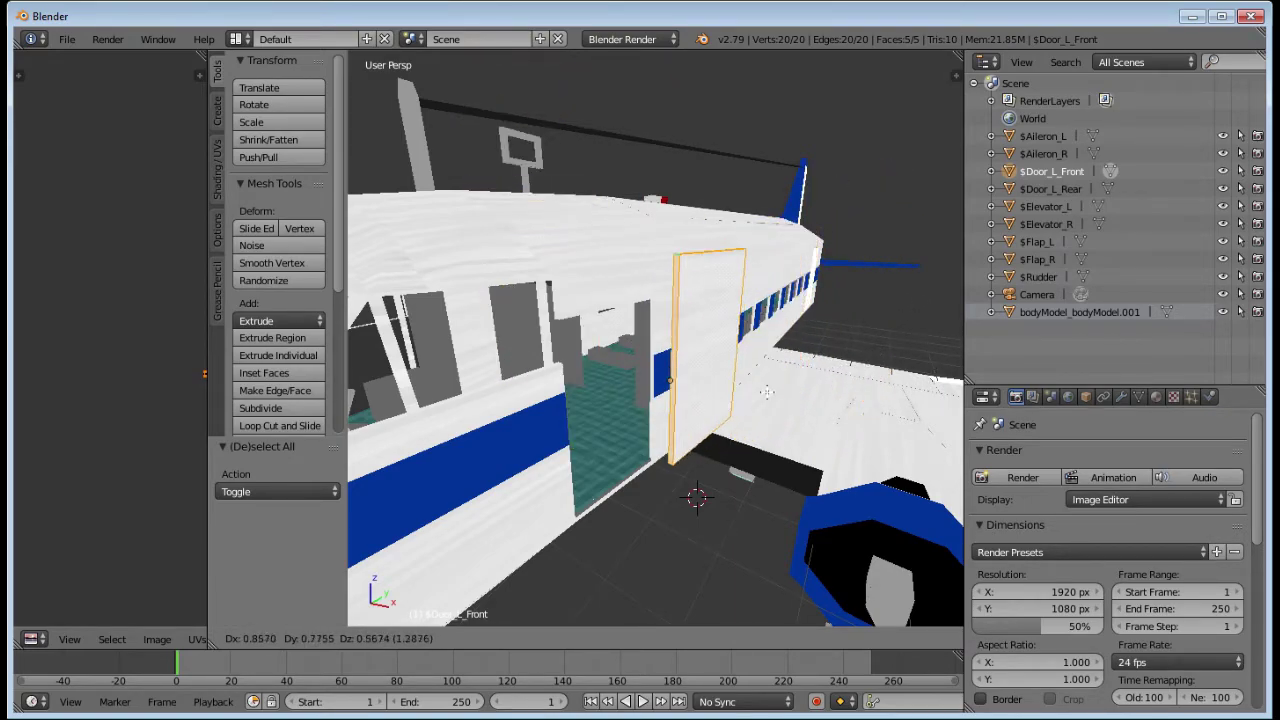
right_click(711, 456)
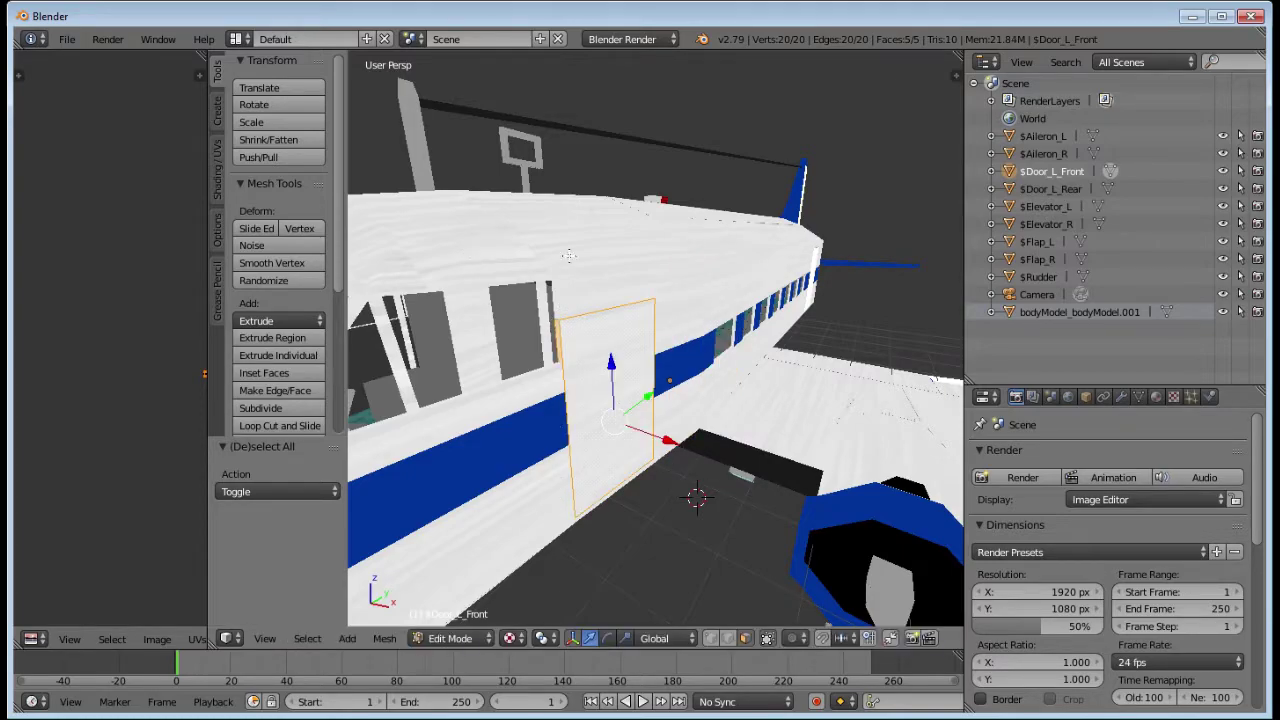
middle_drag(750, 413, 545, 397)
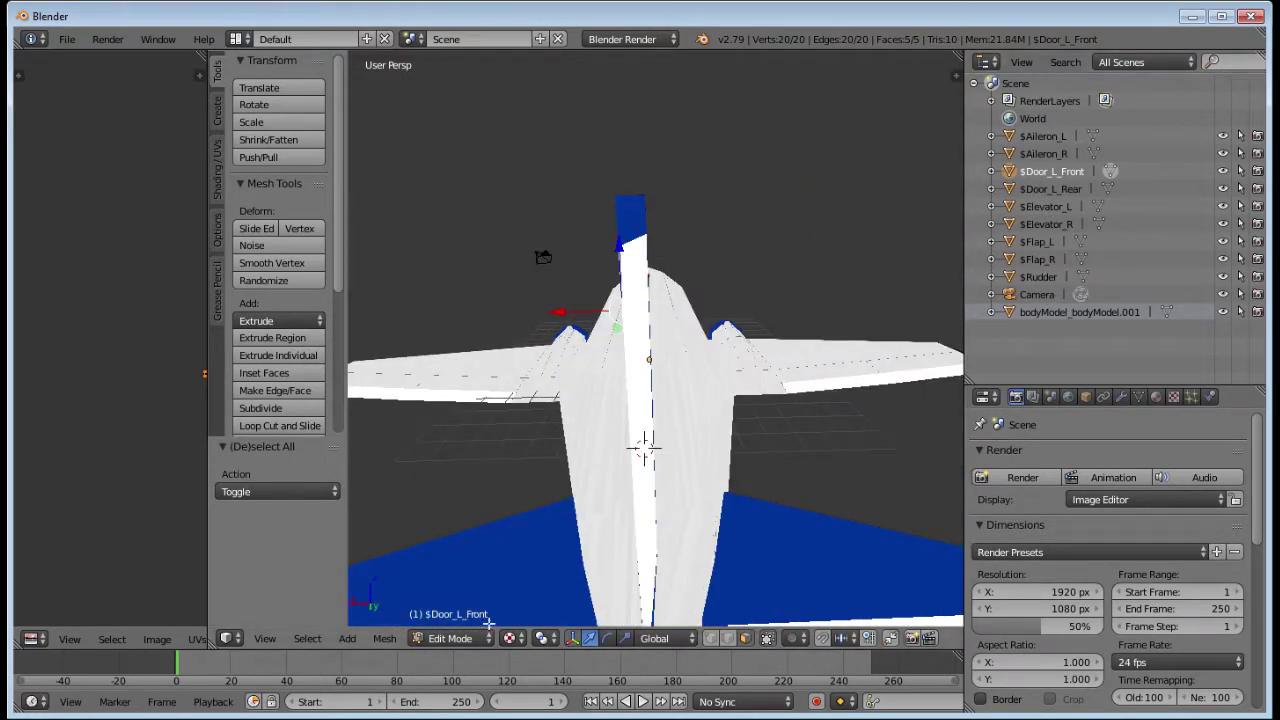
Step: Return to Object Mode and select the main body object
click(452, 638)
click(458, 618)
right_click(552, 569)
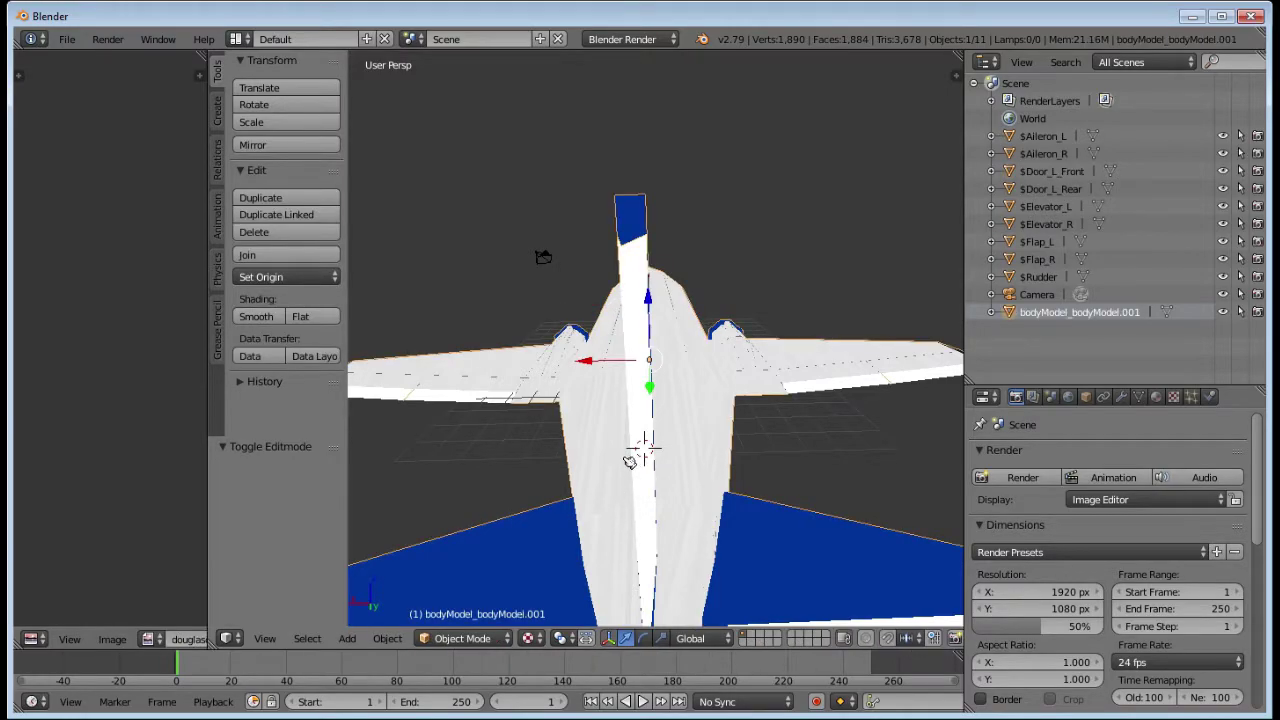
Step: Move the $Rudder off the tail by −2.866 X, −0.113 Y, 0.507 Z
click(1038, 277)
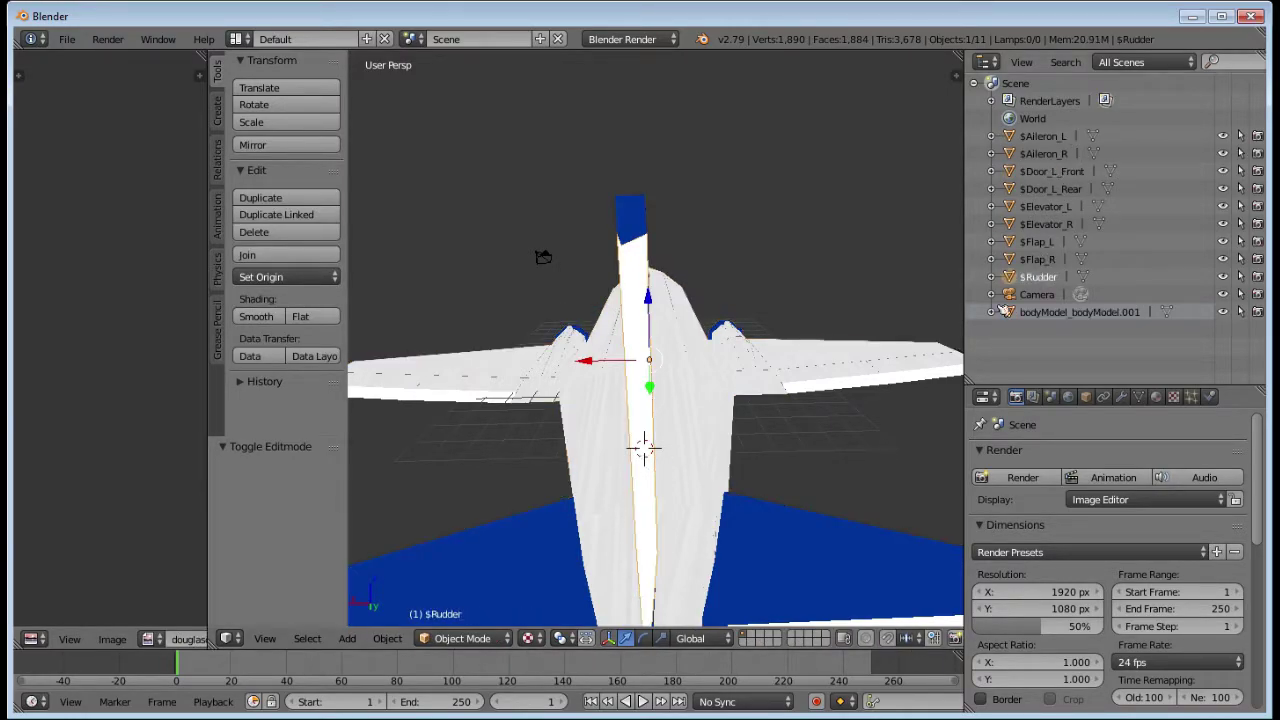
key(g)
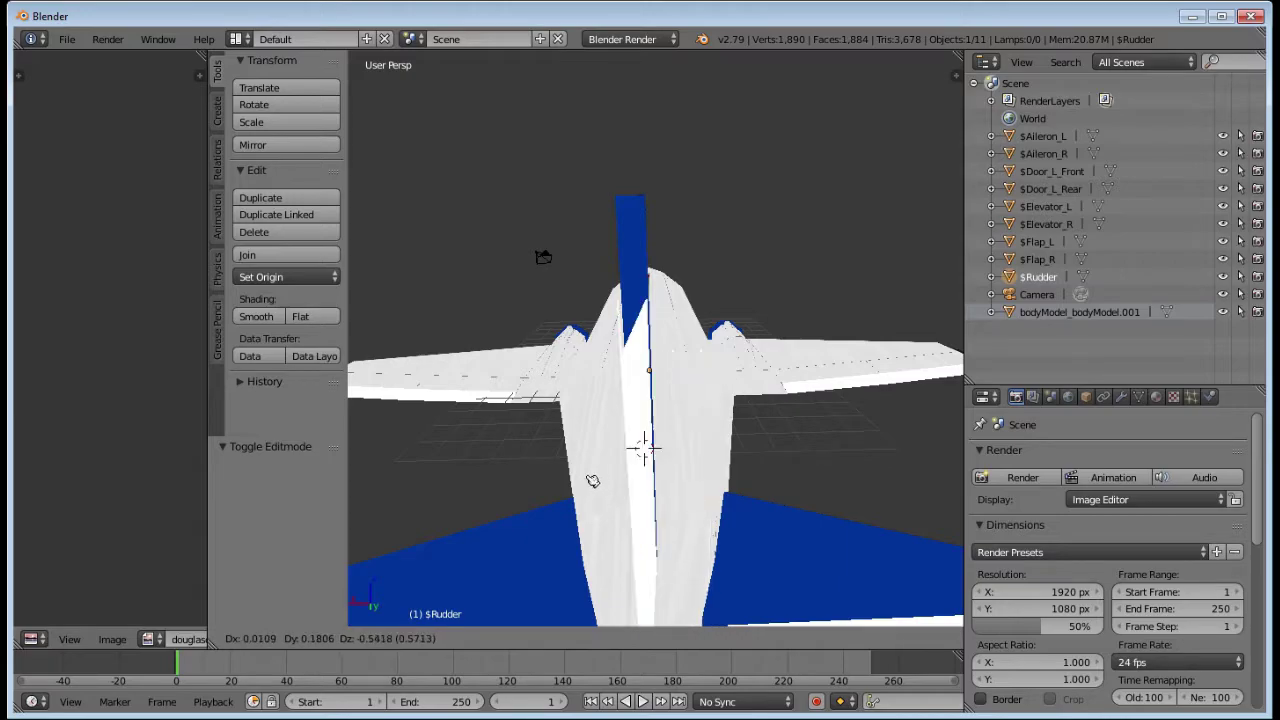
click(645, 470)
middle_drag(645, 470, 688, 484)
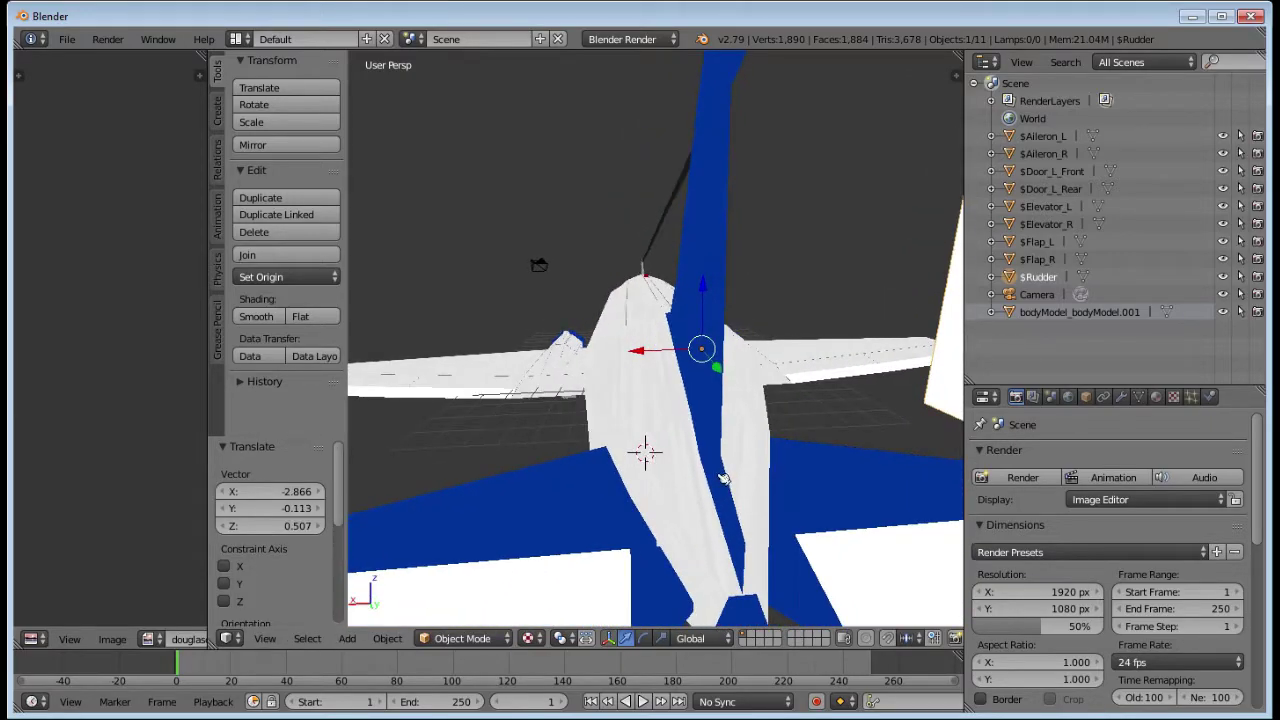
middle_drag(764, 220, 757, 231)
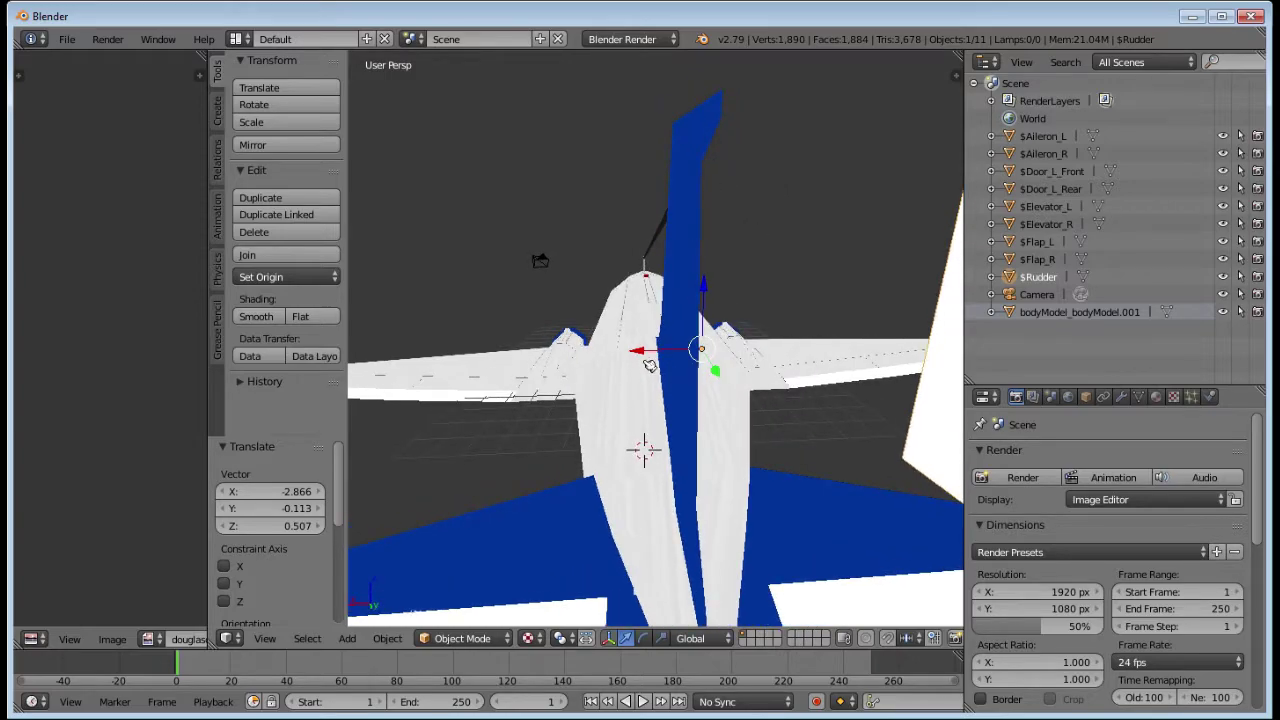
middle_drag(650, 367, 664, 351)
middle_drag(851, 449, 818, 456)
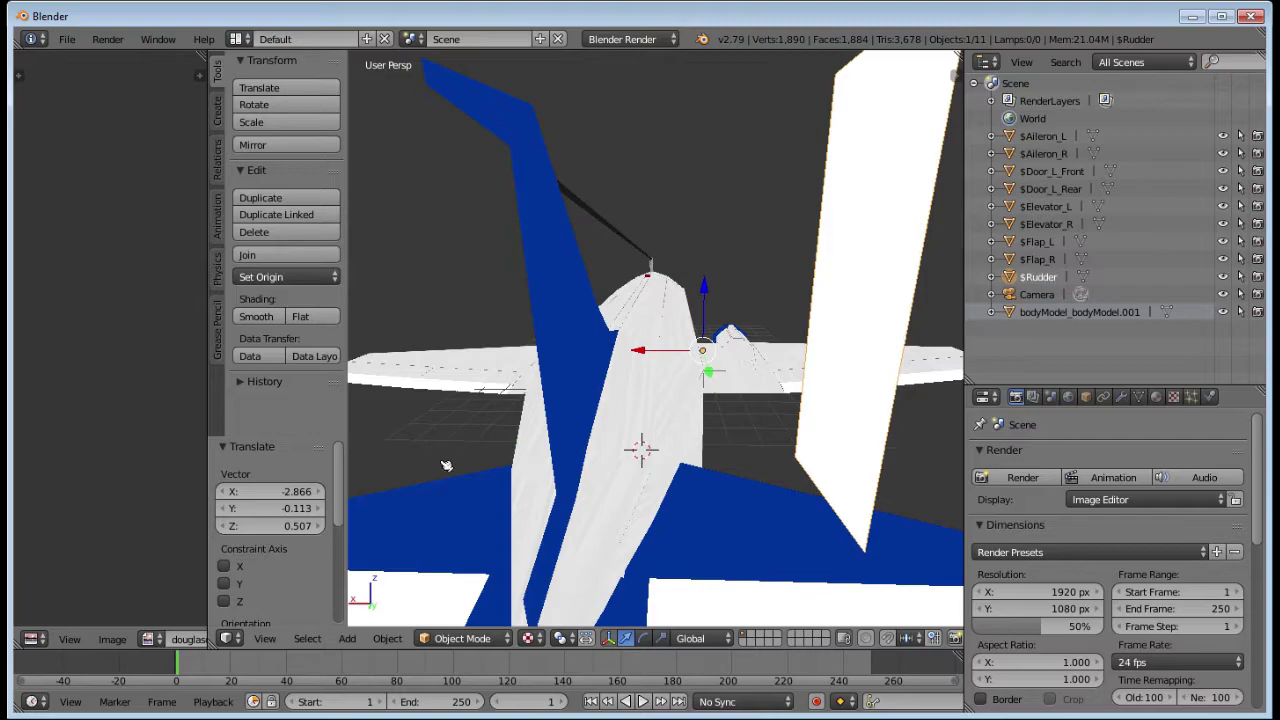
middle_drag(490, 467, 581, 468)
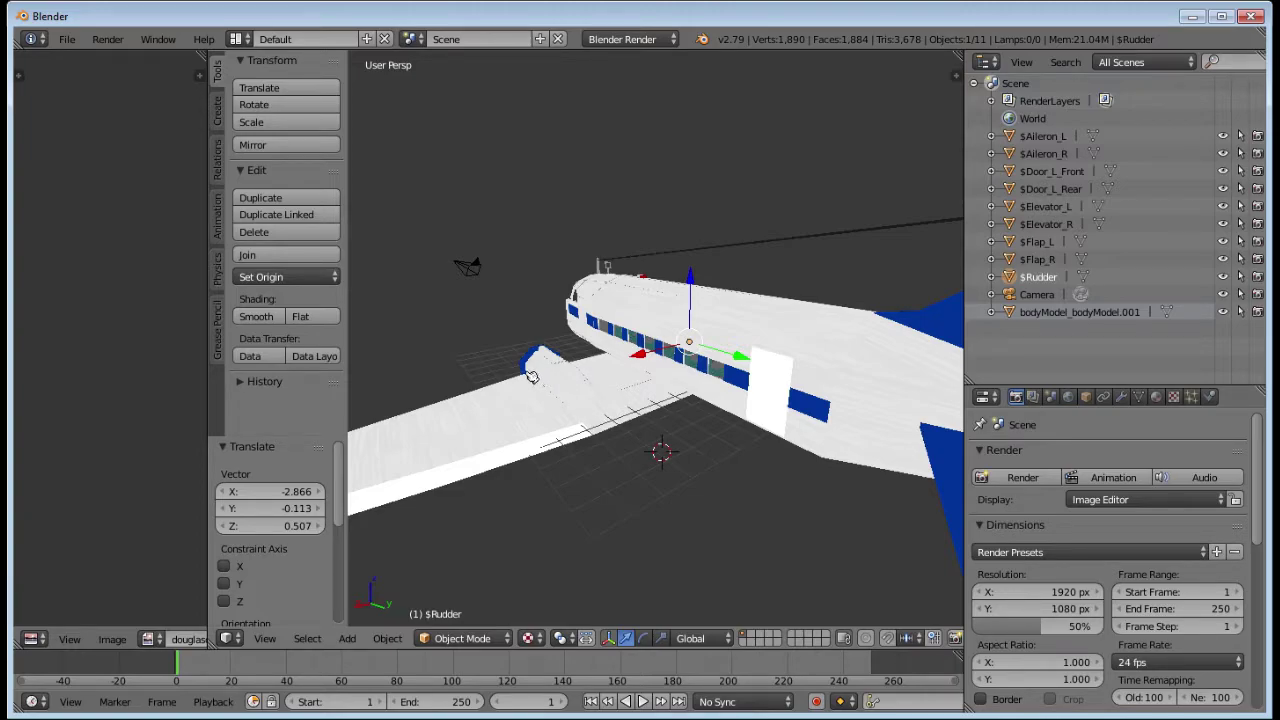
Step: Orbit around the aircraft and select bodyModel_bodyModel.001 by its wing, ending on a front view
middle_drag(531, 376, 661, 361)
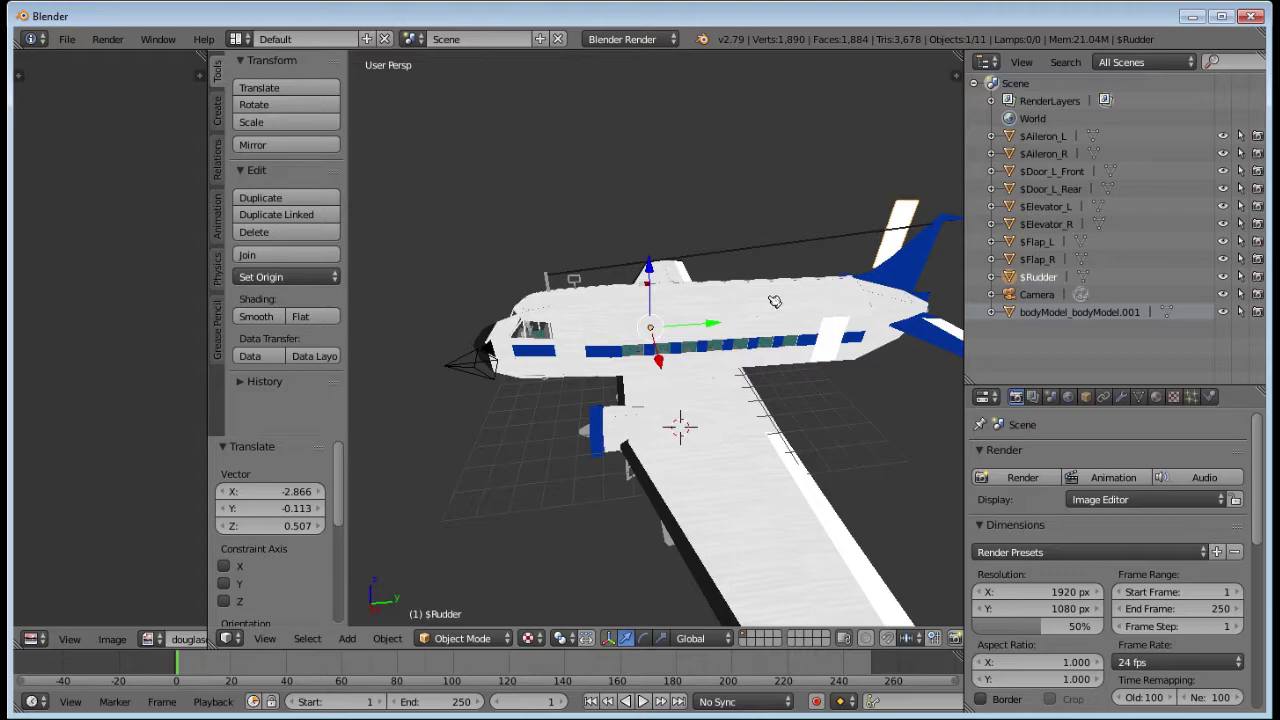
middle_drag(607, 521, 648, 471)
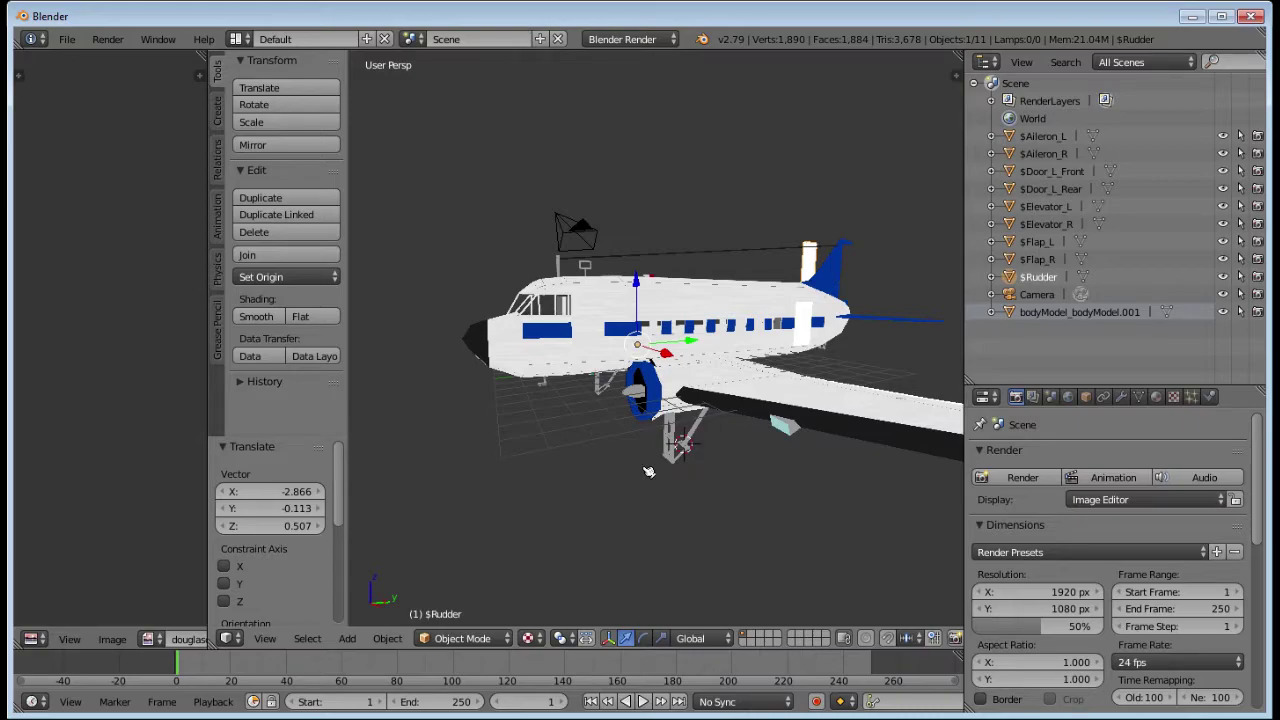
right_click(777, 437)
middle_drag(778, 436, 624, 467)
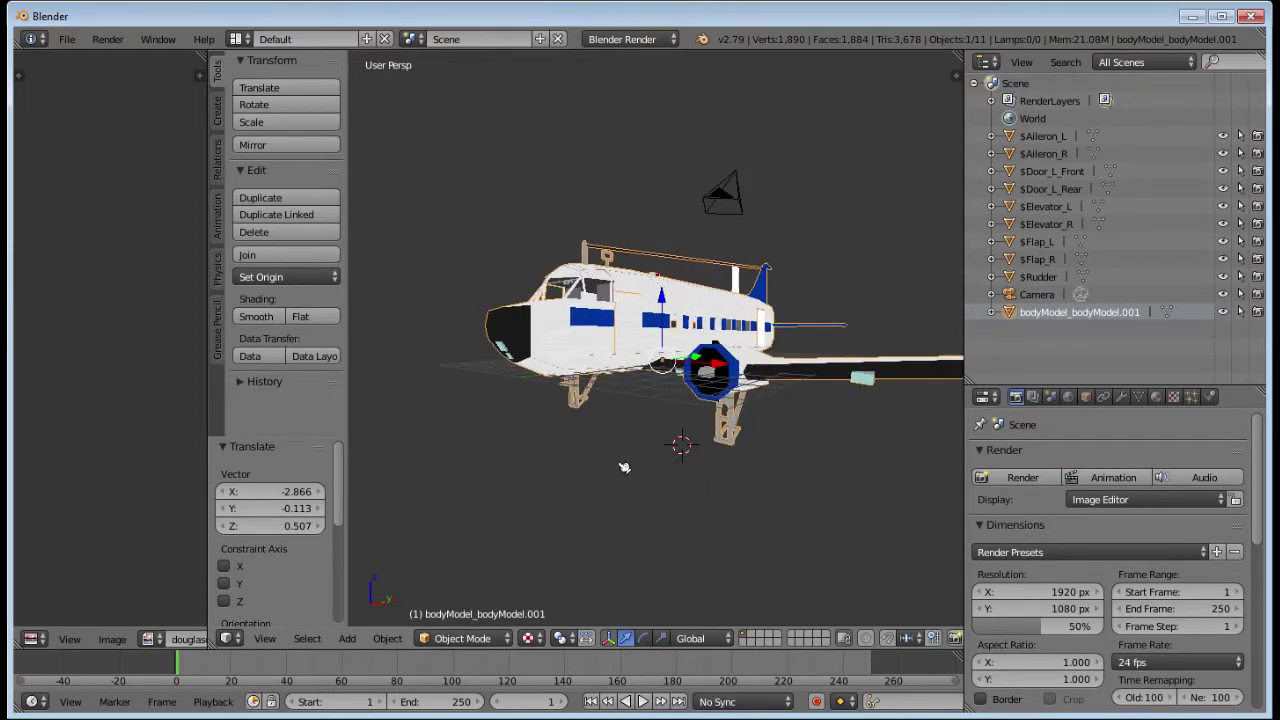